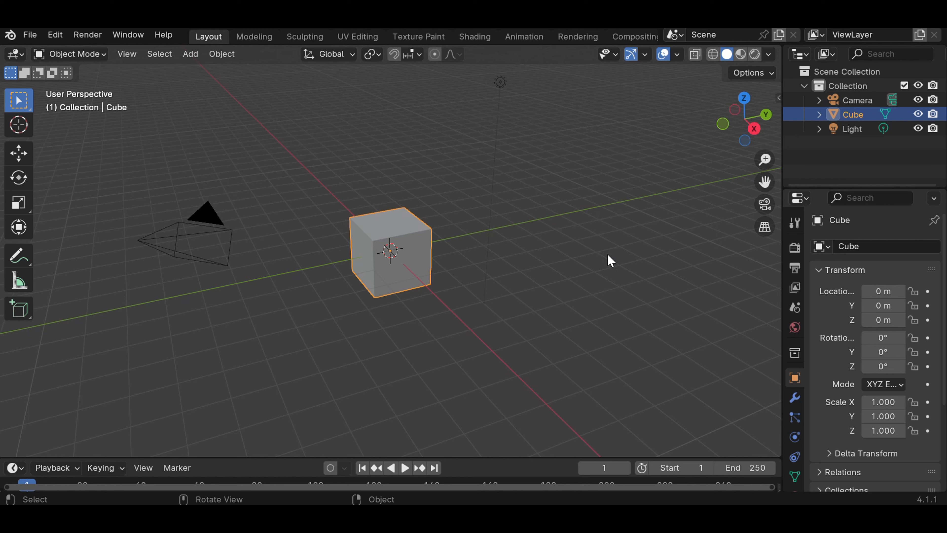
# Step: Deselect everything, enable the Screencast Keys overlay in the 3D viewport, and collapse and narrow its settings area
pyautogui.hotkey('alt', 'a')
pyautogui.press('n')
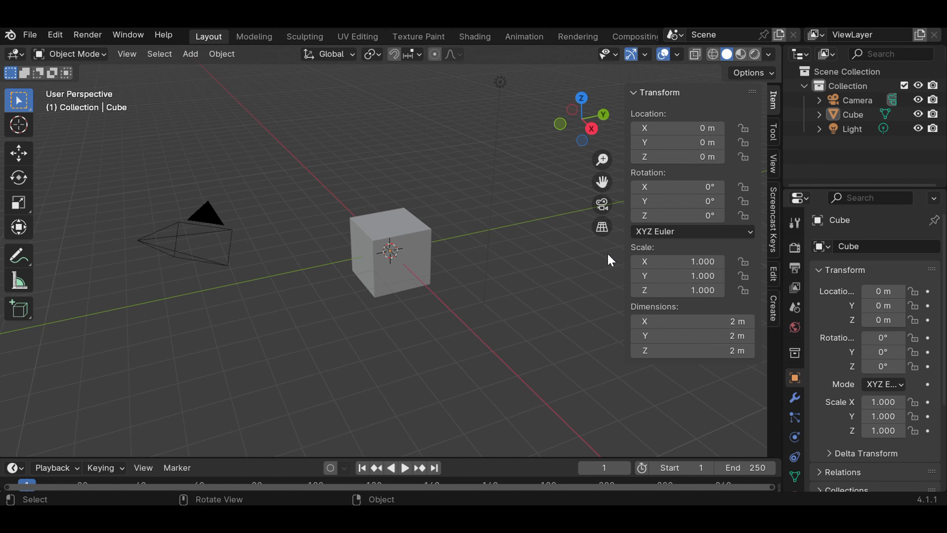
pyautogui.click(775, 226)
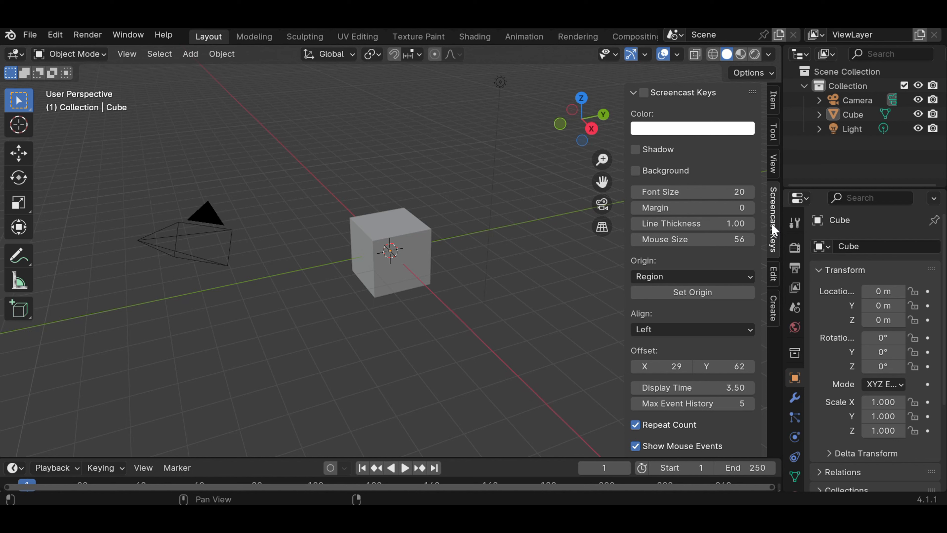
pyautogui.click(645, 93)
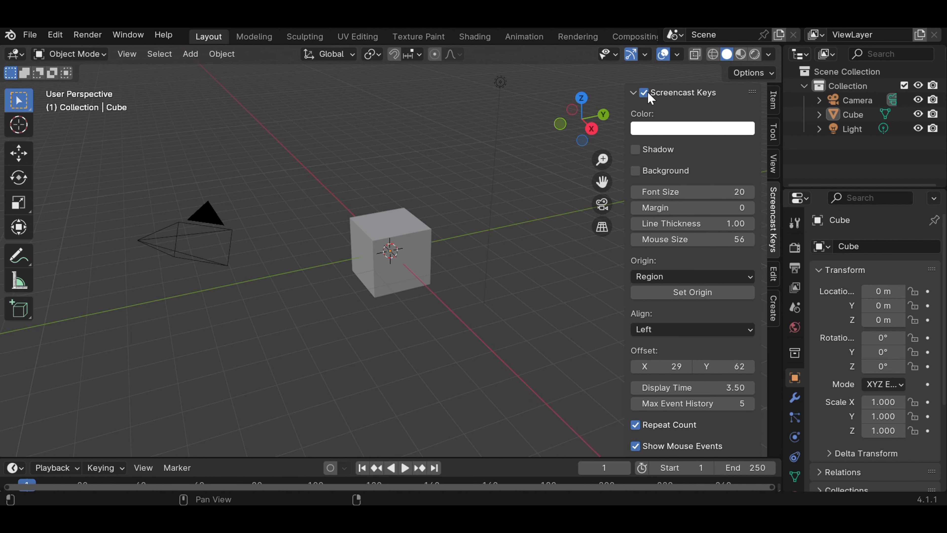
pyautogui.click(634, 93)
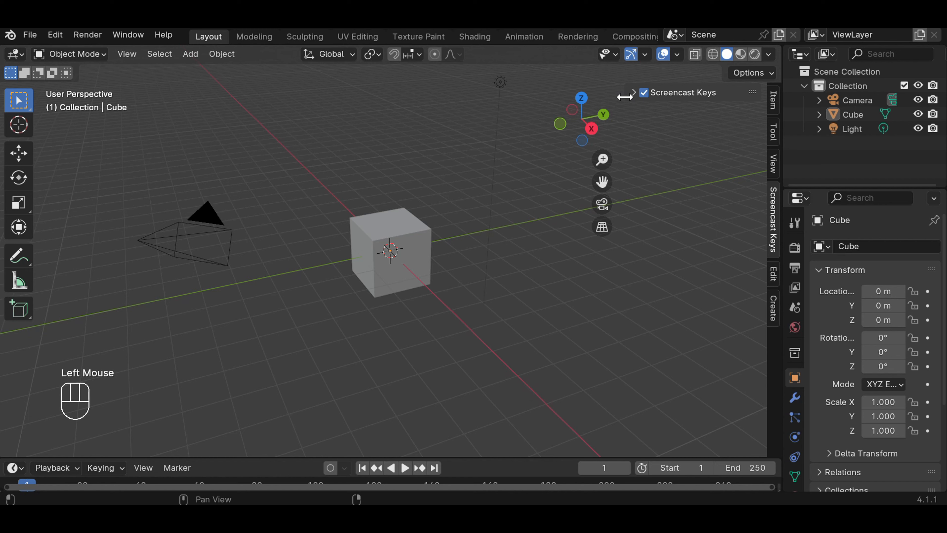
pyautogui.moveTo(629, 100); pyautogui.dragTo(734, 102)
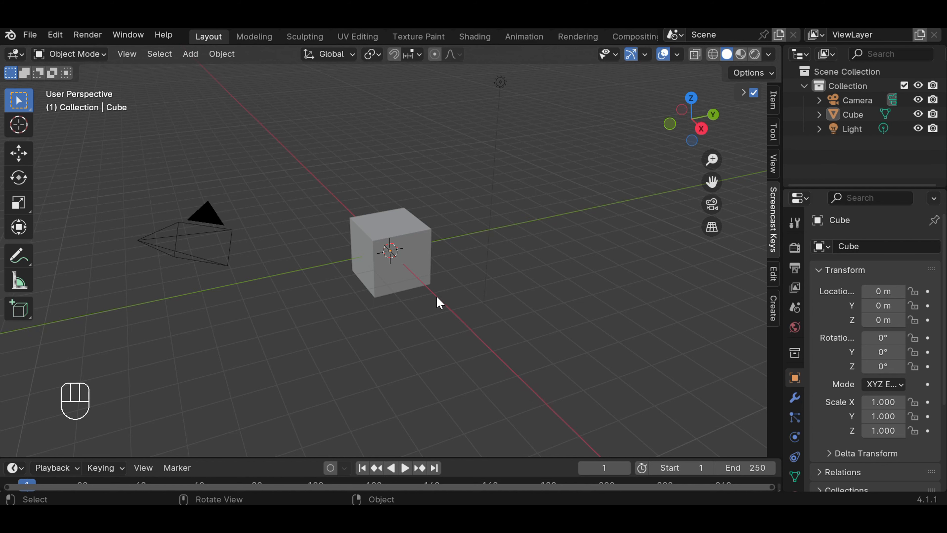
pyautogui.click(375, 378)
pyautogui.click(383, 351)
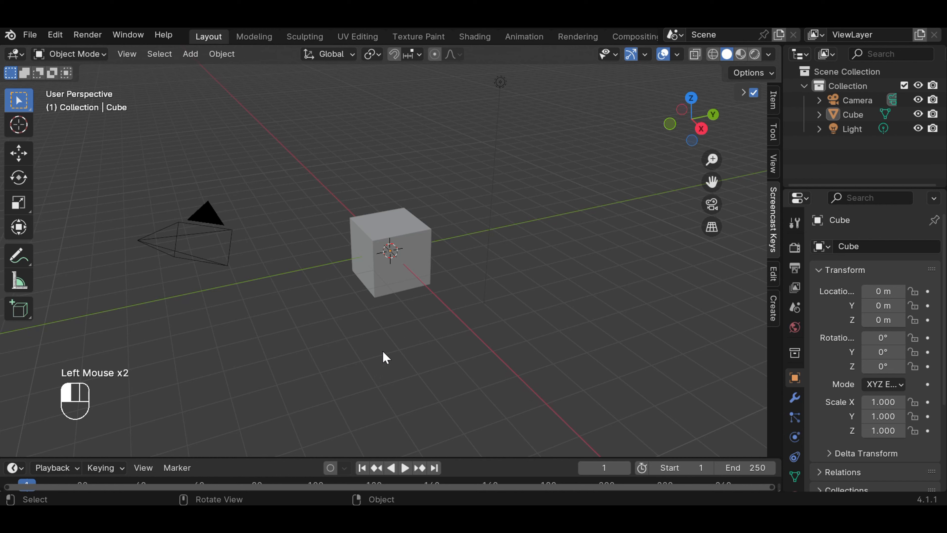
pyautogui.middleClick(386, 357)
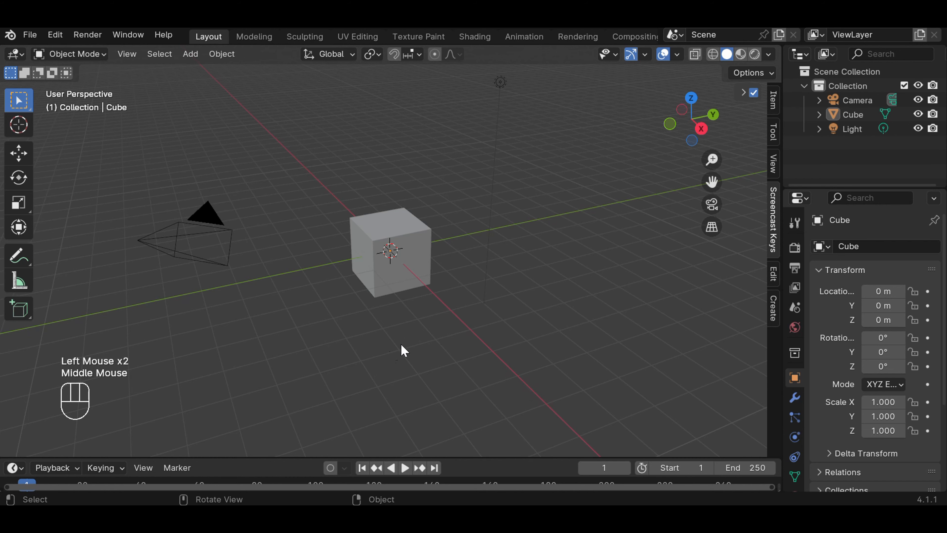
pyautogui.rightClick(579, 302)
pyautogui.click(676, 283)
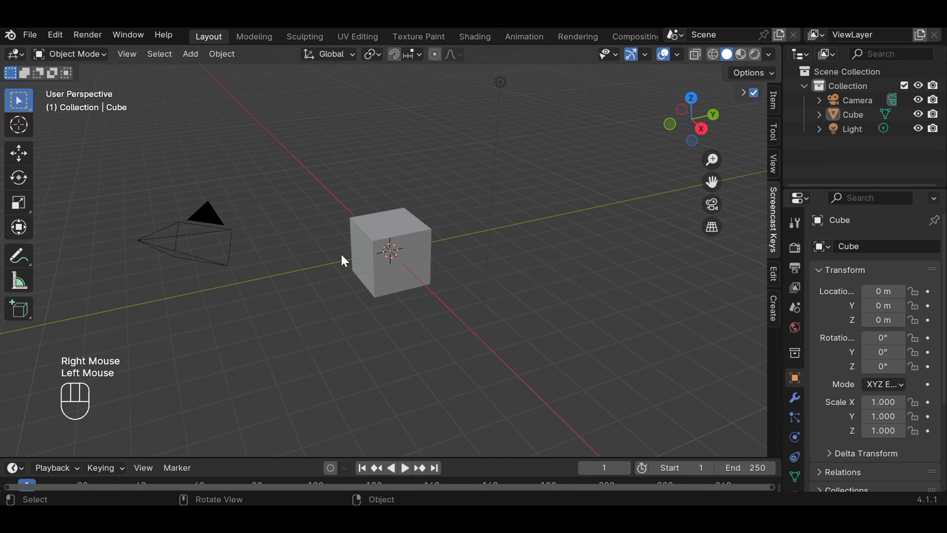
pyautogui.scroll(3, 378, 251)
pyautogui.scroll(-3, 378, 251)
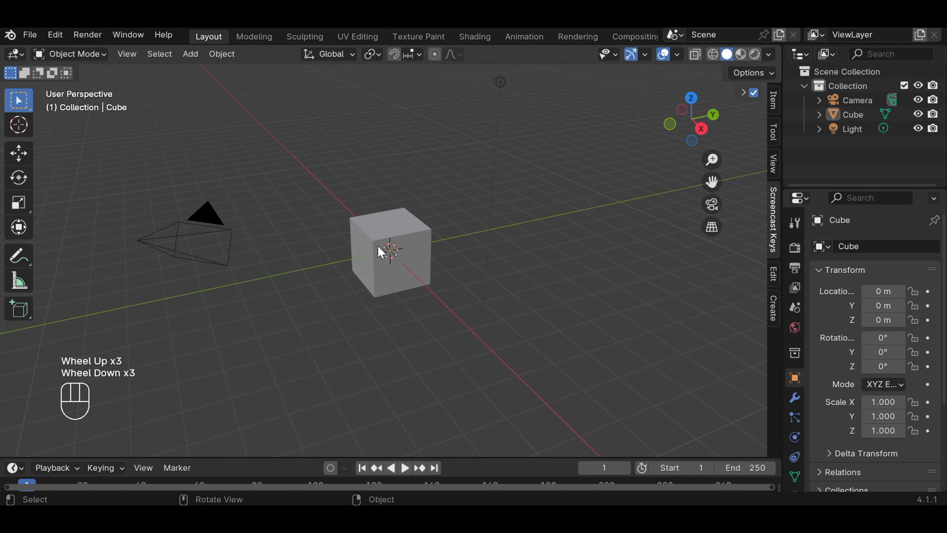
# Step: Delete the default cube and add a mesh cylinder in its place at the origin
pyautogui.click(378, 250)
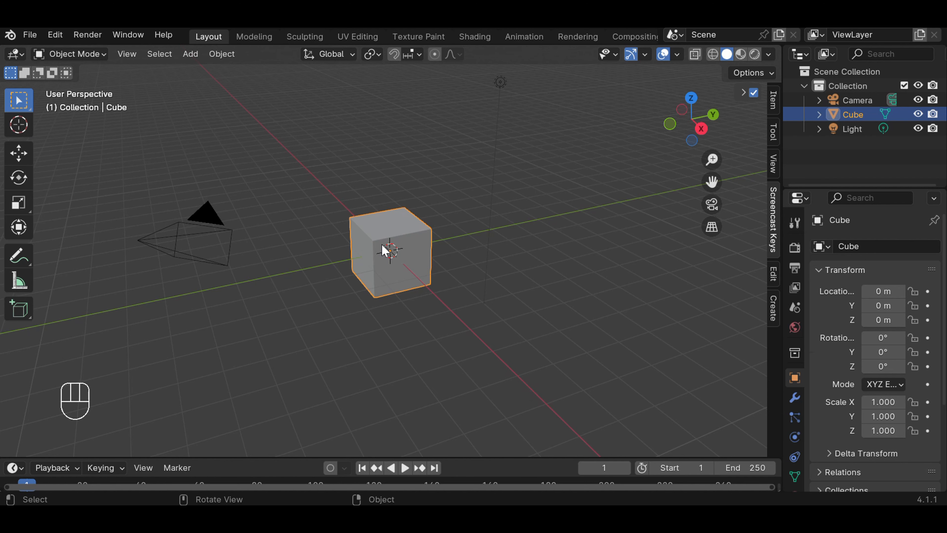
pyautogui.press('Delete')
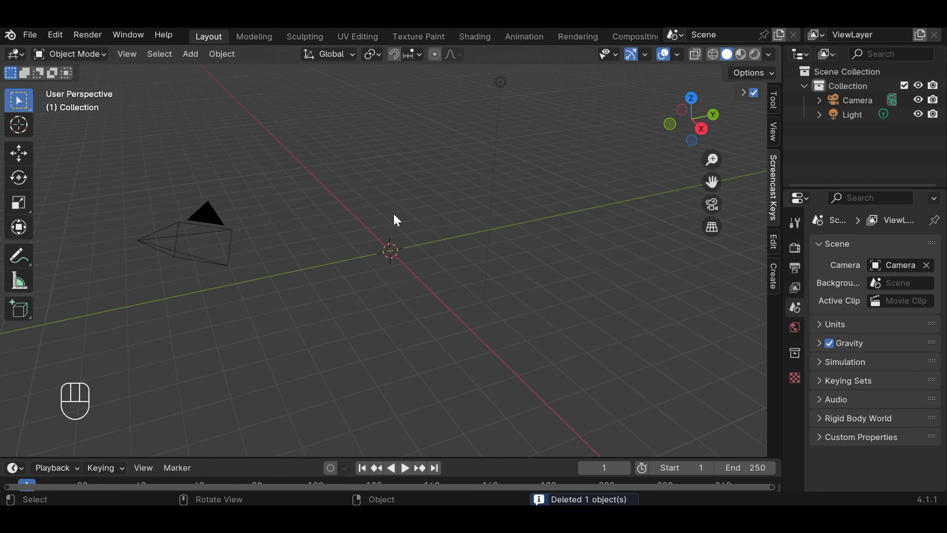
pyautogui.click(191, 55)
pyautogui.moveTo(205, 72)
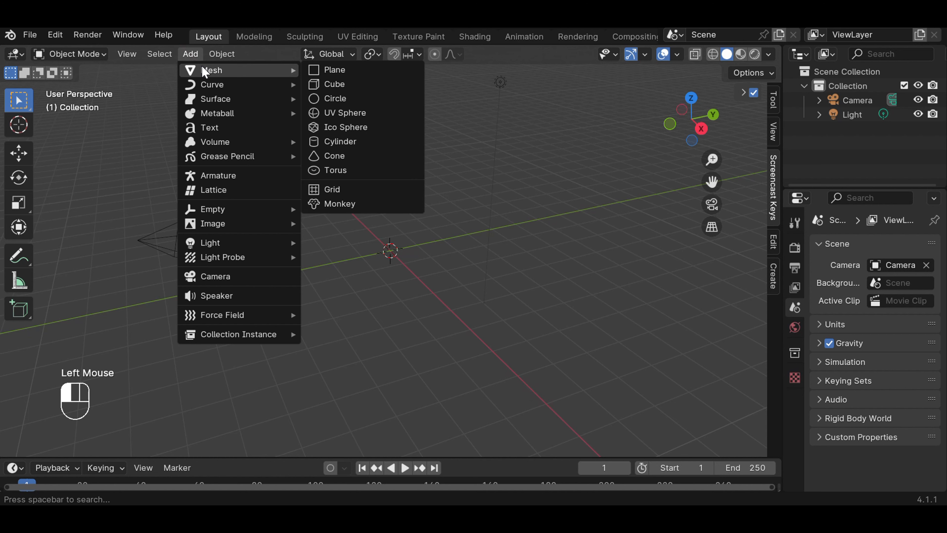
pyautogui.click(347, 144)
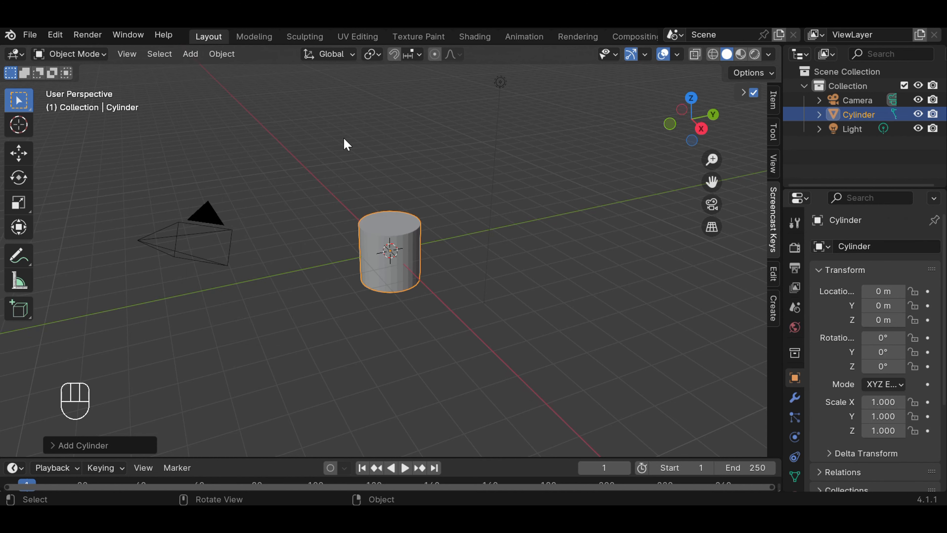
pyautogui.scroll(4, 432, 261)
pyautogui.scroll(-3, 432, 263)
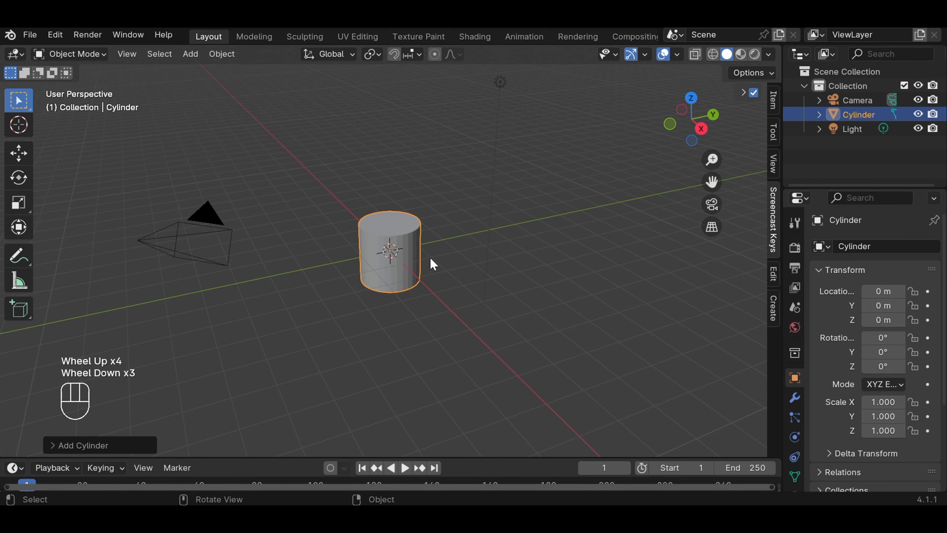
pyautogui.scroll(2, 430, 256)
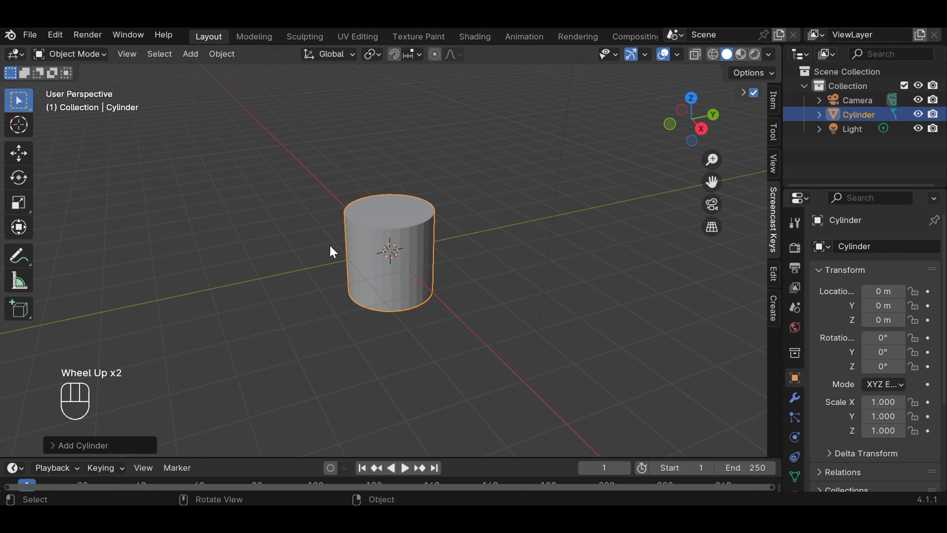
pyautogui.click(129, 54)
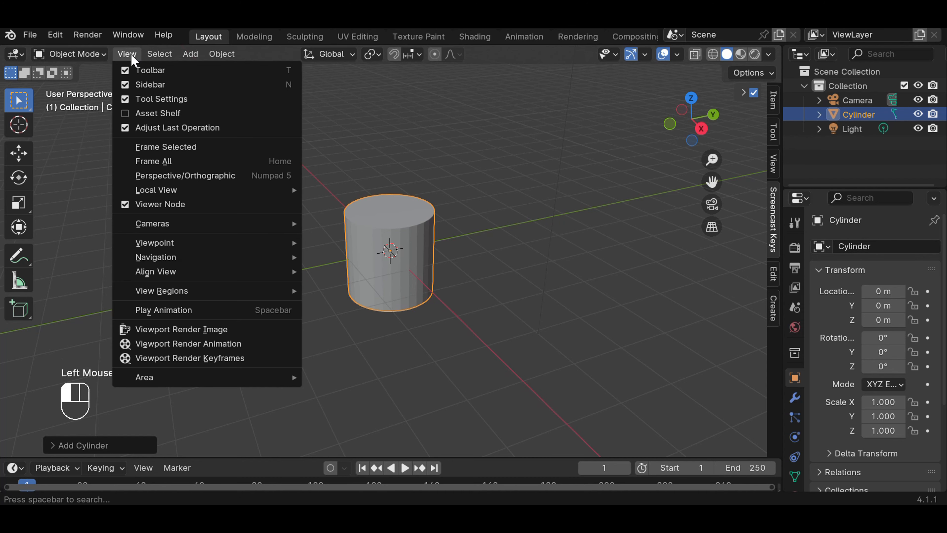
pyautogui.moveTo(185, 248)
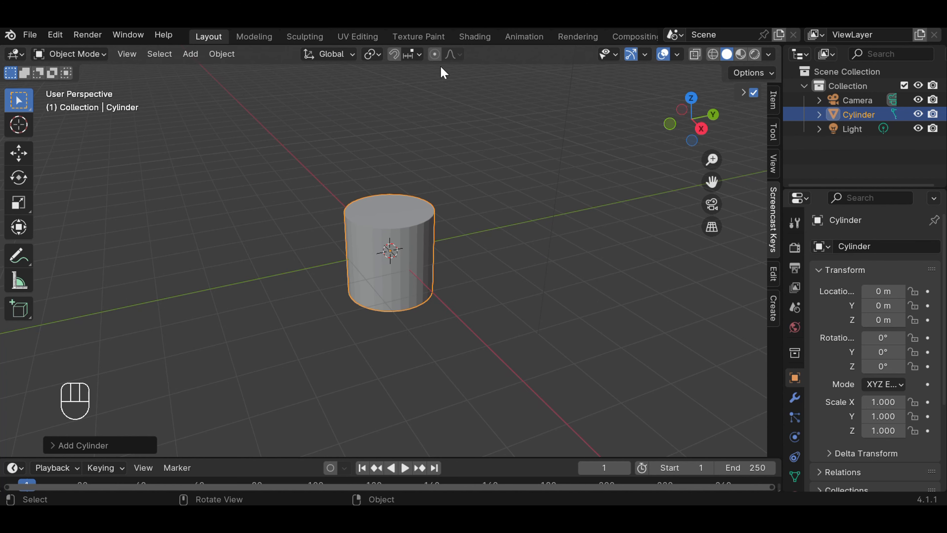
pyautogui.click(417, 164)
pyautogui.click(414, 218)
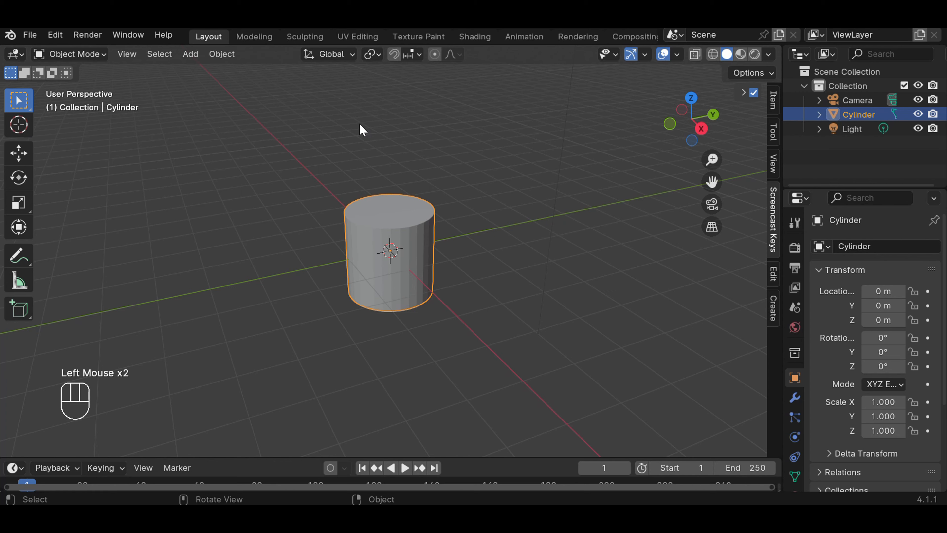
# Step: In top orthographic view, scale the cylinder uniformly to about 2.187
pyautogui.press('KP_7')
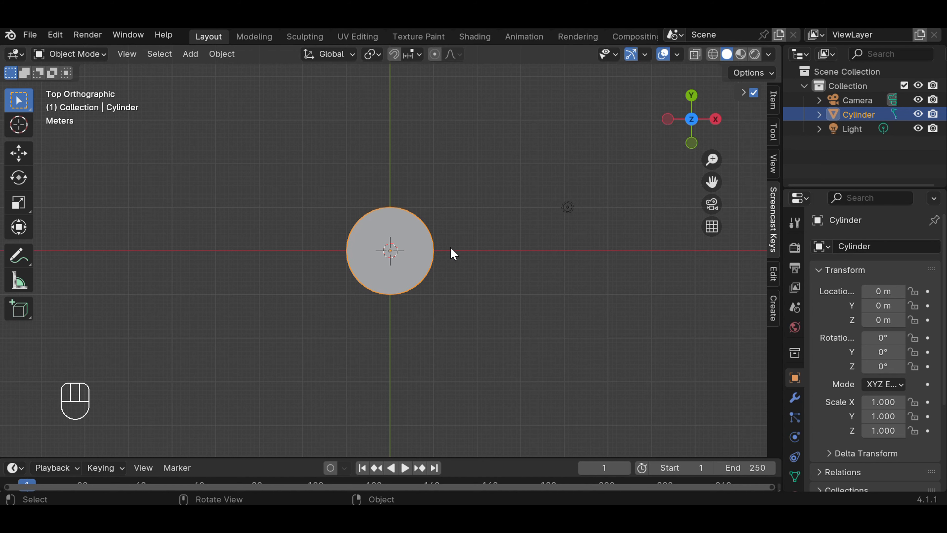
pyautogui.press('s')
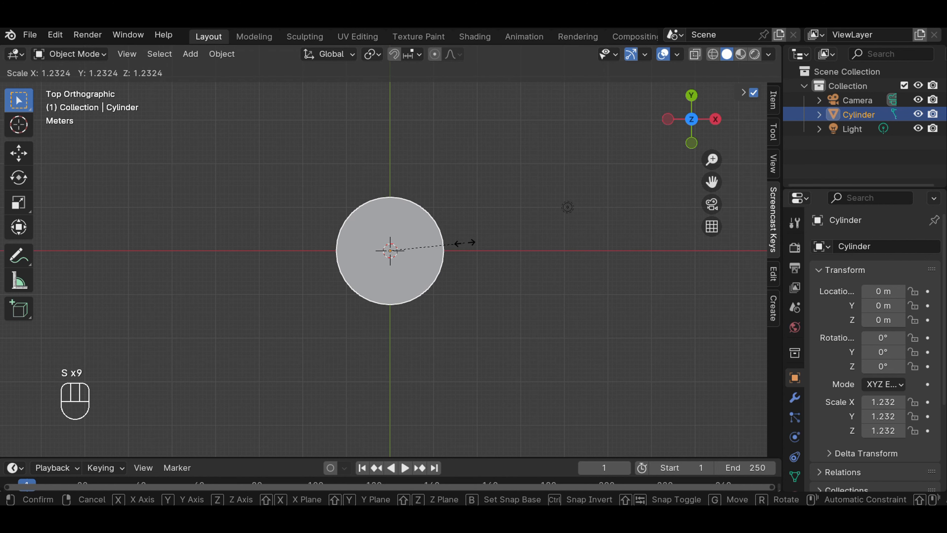
pyautogui.click(523, 237)
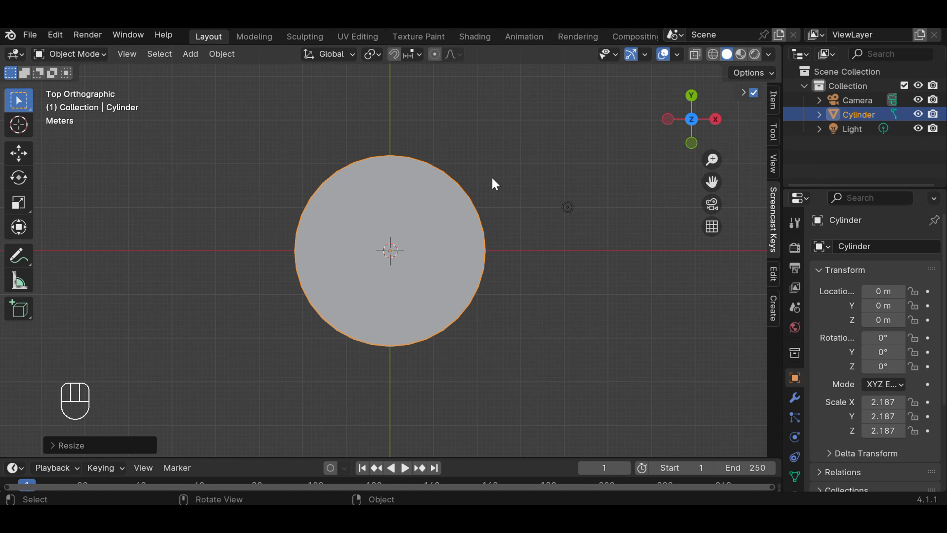
# Step: Show the scene from the front in wireframe shading with the cylinder deselected
pyautogui.press('KP_1')
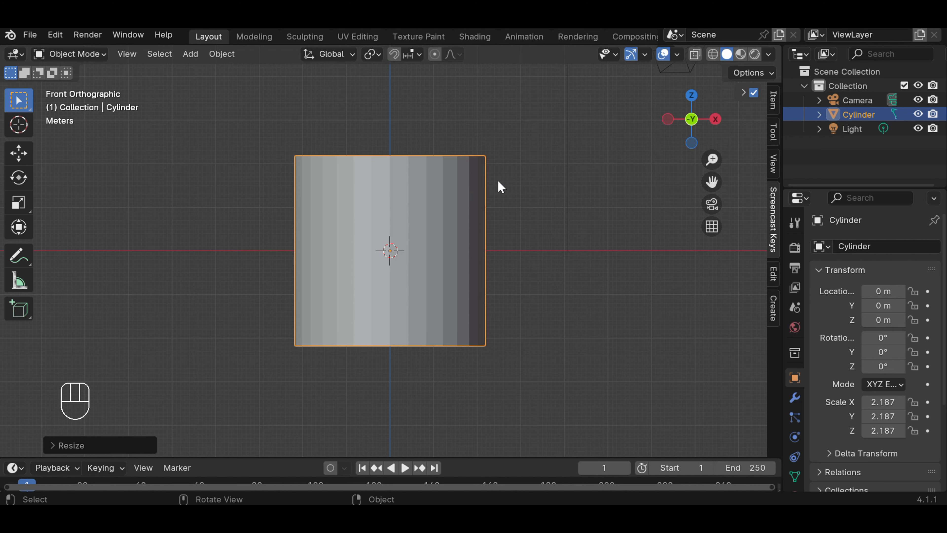
pyautogui.scroll(-4, 498, 182)
pyautogui.scroll(5, 499, 182)
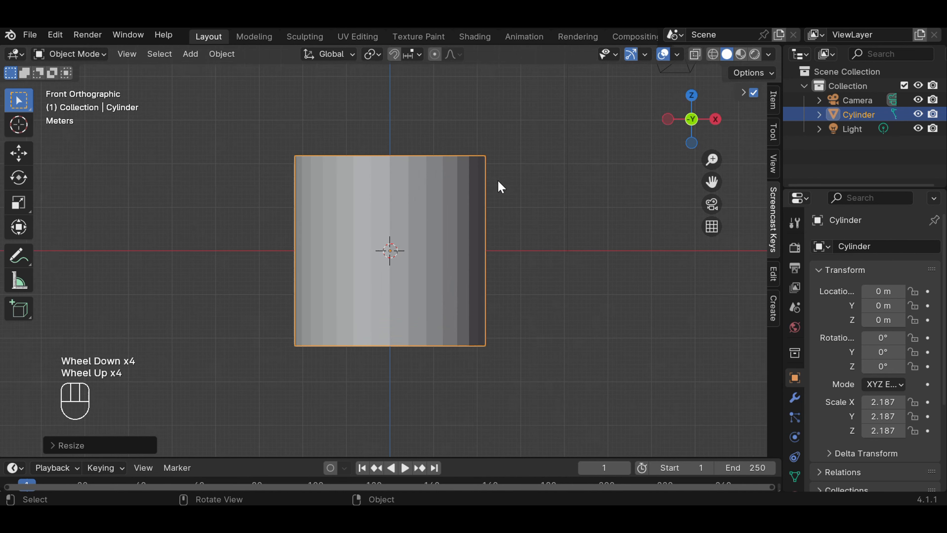
pyautogui.scroll(-6, 499, 186)
pyautogui.scroll(2, 500, 186)
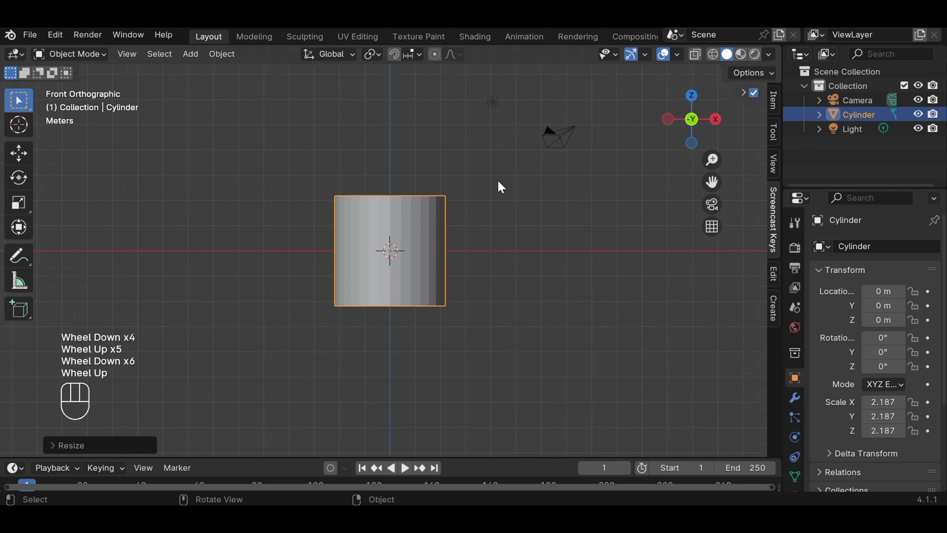
pyautogui.scroll(-2, 501, 186)
pyautogui.scroll(3, 501, 187)
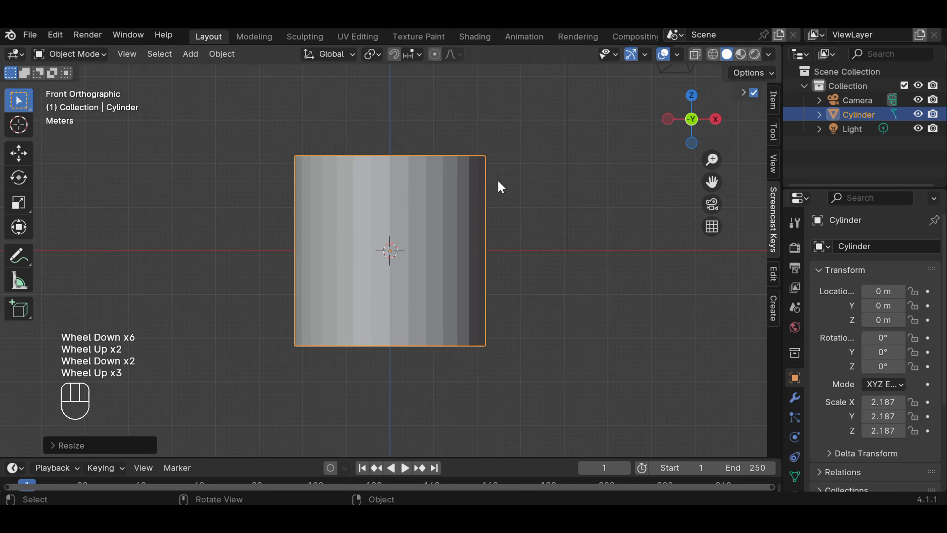
pyautogui.scroll(-4, 501, 187)
pyautogui.scroll(3, 500, 186)
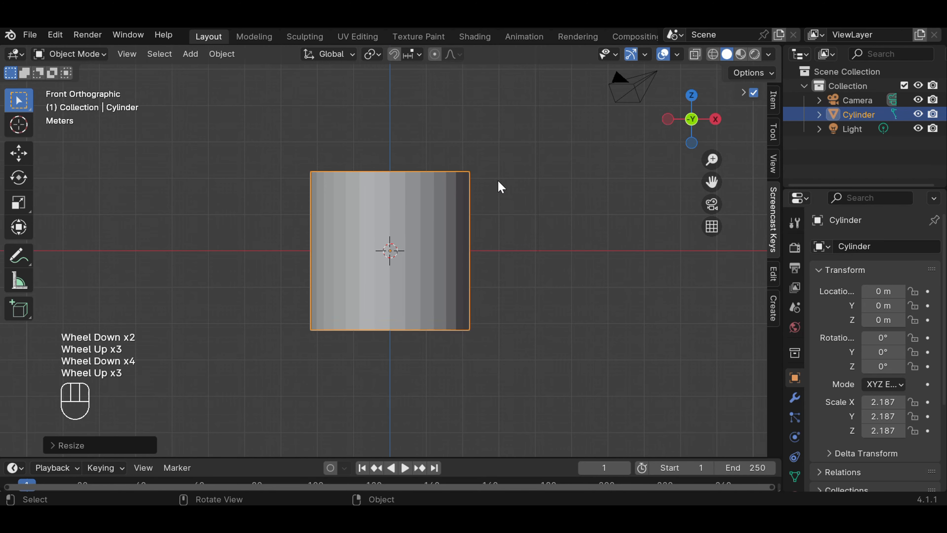
pyautogui.scroll(-1, 500, 185)
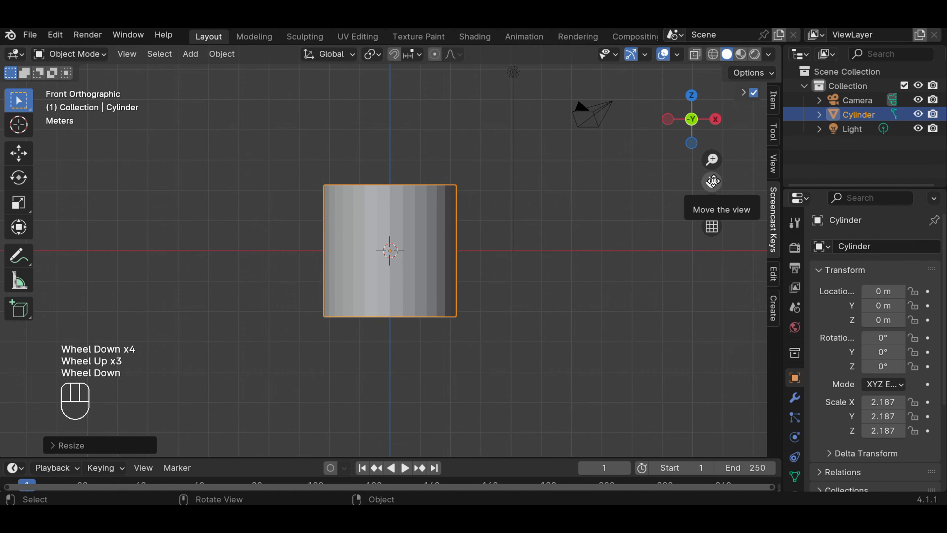
pyautogui.moveTo(712, 180); pyautogui.dragTo(702, 101)
pyautogui.click(464, 238)
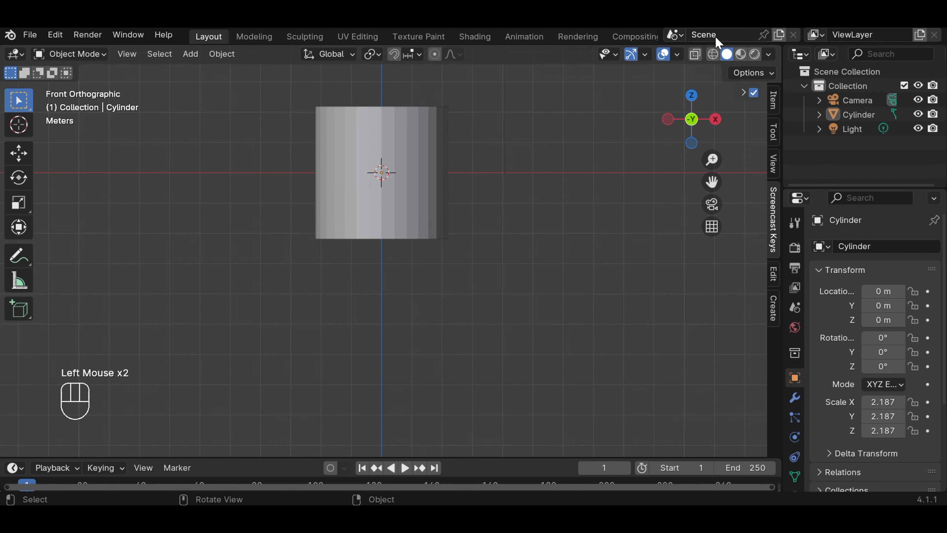
pyautogui.click(713, 54)
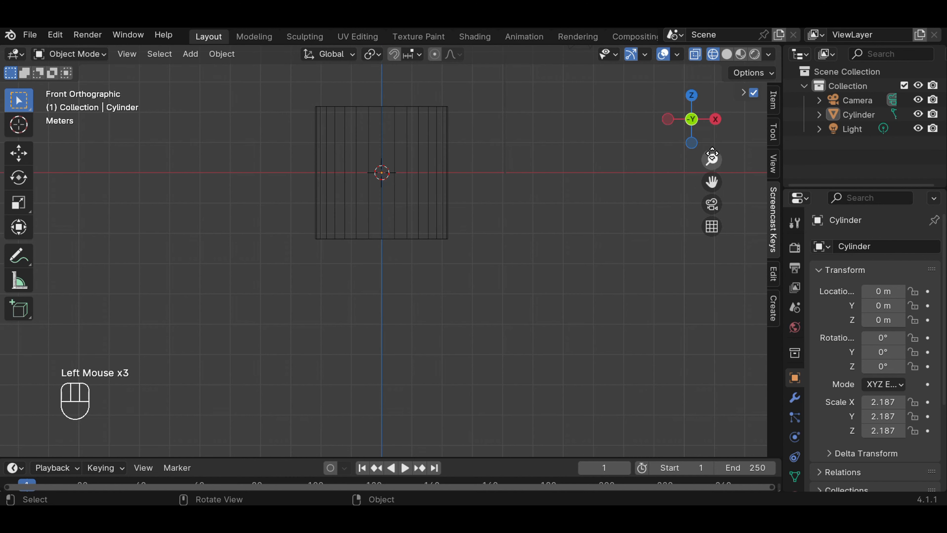
pyautogui.moveTo(712, 181); pyautogui.dragTo(697, 194)
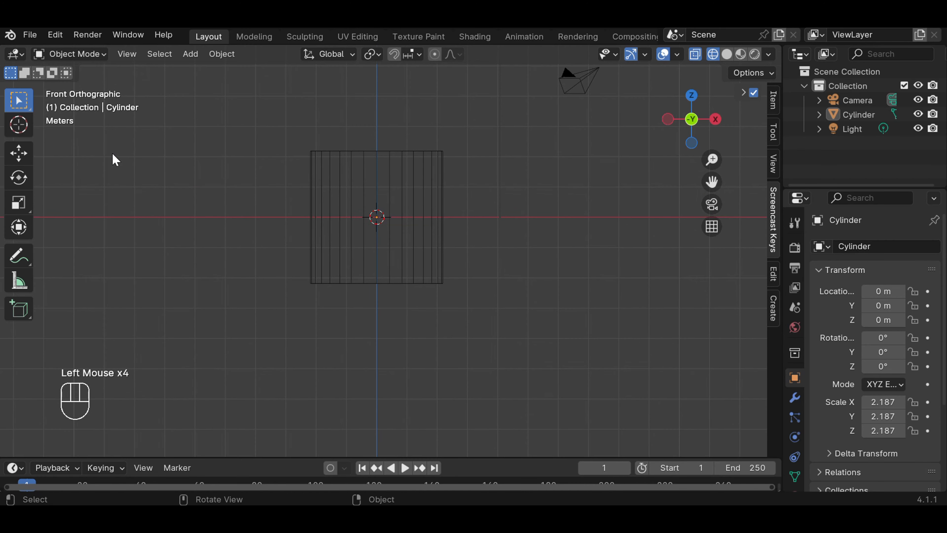
# Step: In Edit Mode, move only the cylinder's bottom ring of vertices straight down along Z to lengthen the body, and deselect them
pyautogui.click(96, 56)
pyautogui.click(93, 80)
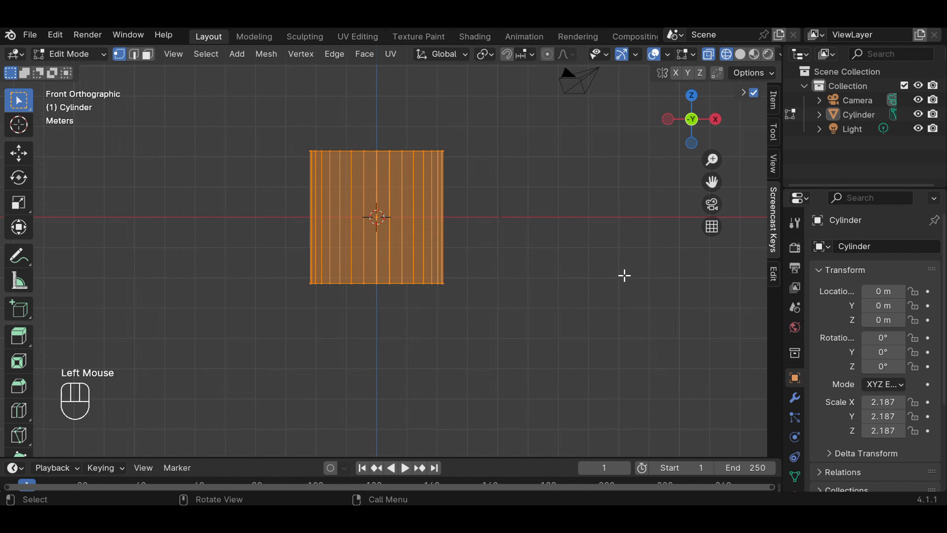
pyautogui.click(585, 263)
pyautogui.moveTo(295, 273); pyautogui.dragTo(480, 298)
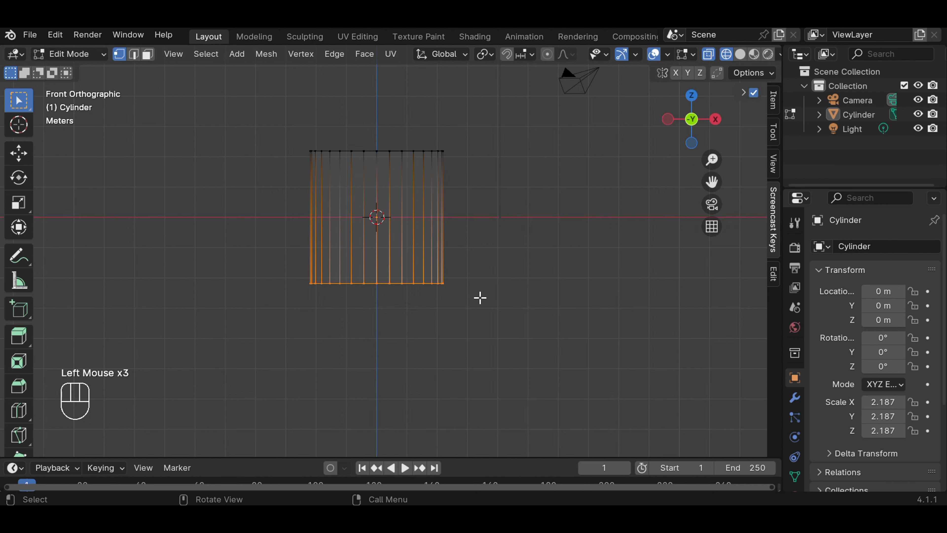
pyautogui.click(19, 153)
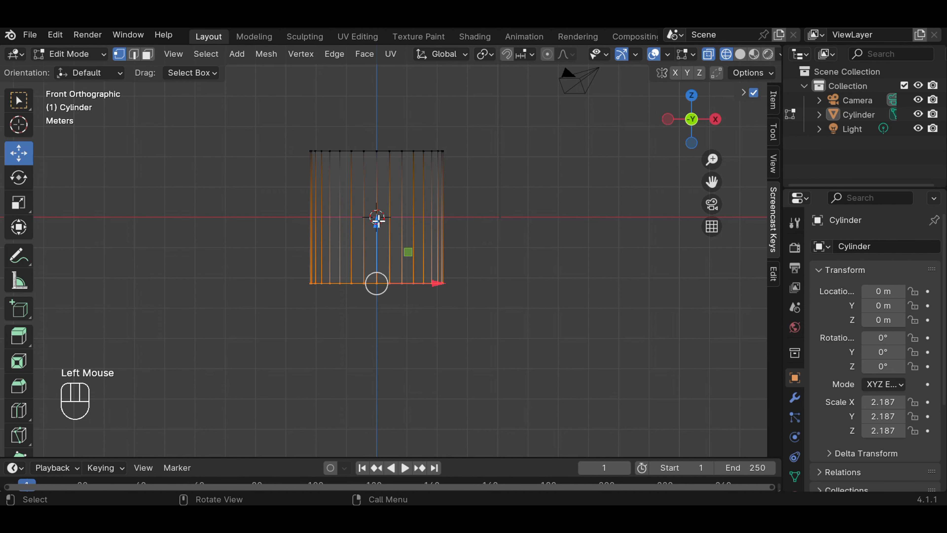
pyautogui.moveTo(377, 220); pyautogui.dragTo(379, 324)
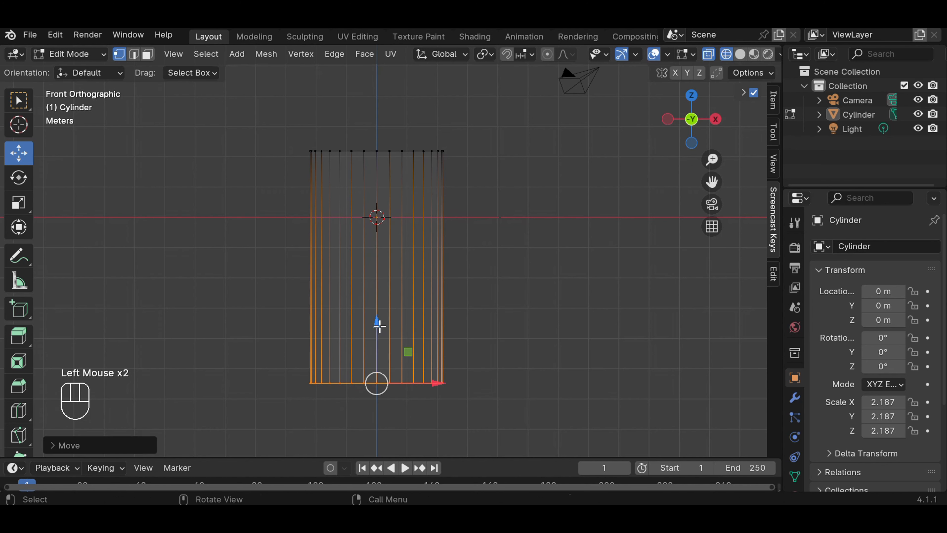
pyautogui.click(474, 290)
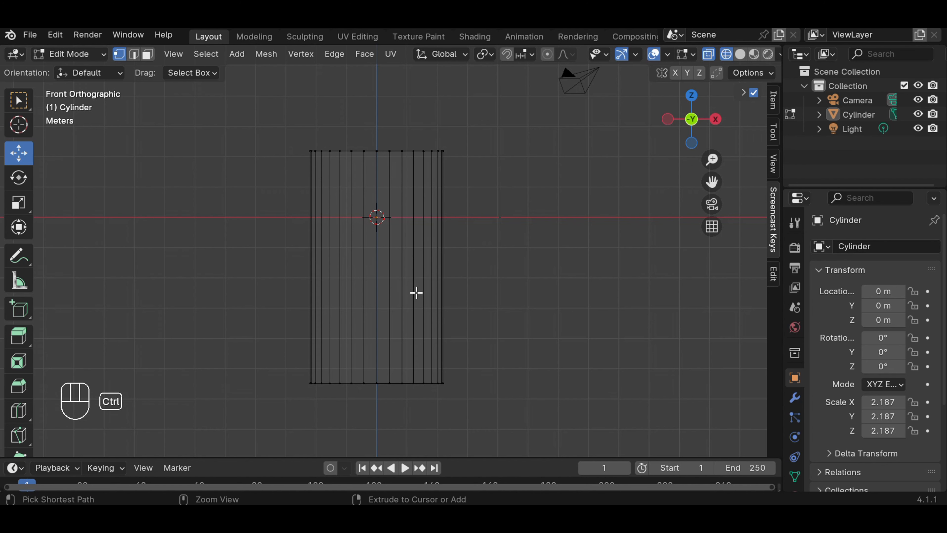
# Step: Add a horizontal loop cut around the middle of the cylinder's height, deselect it and activate the Select Box tool
pyautogui.hotkey('ctrl', 'r')
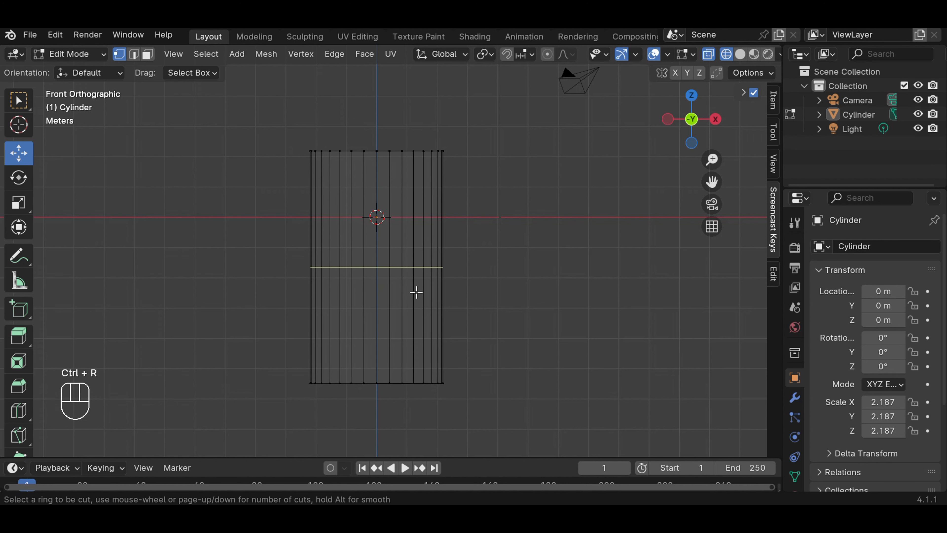
pyautogui.click(416, 292)
pyautogui.click(417, 292)
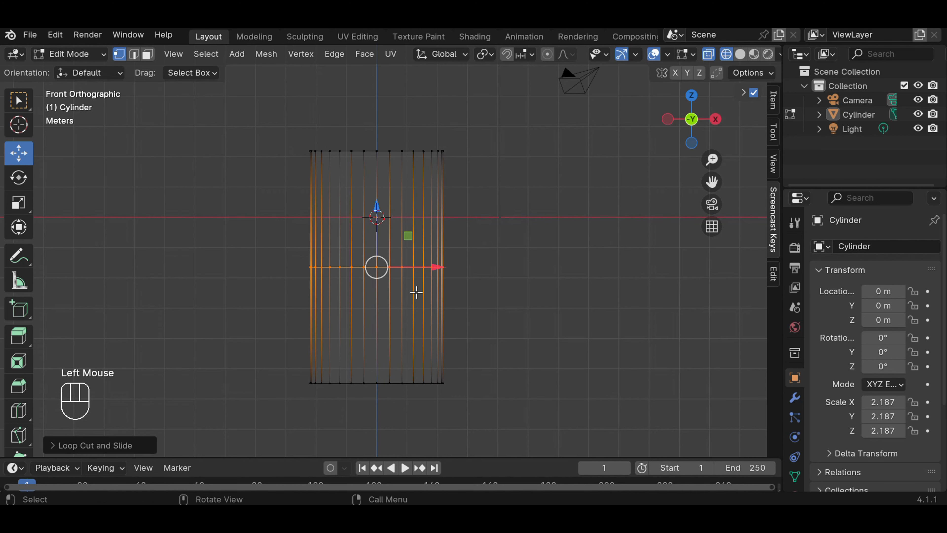
pyautogui.click(416, 292)
pyautogui.click(18, 100)
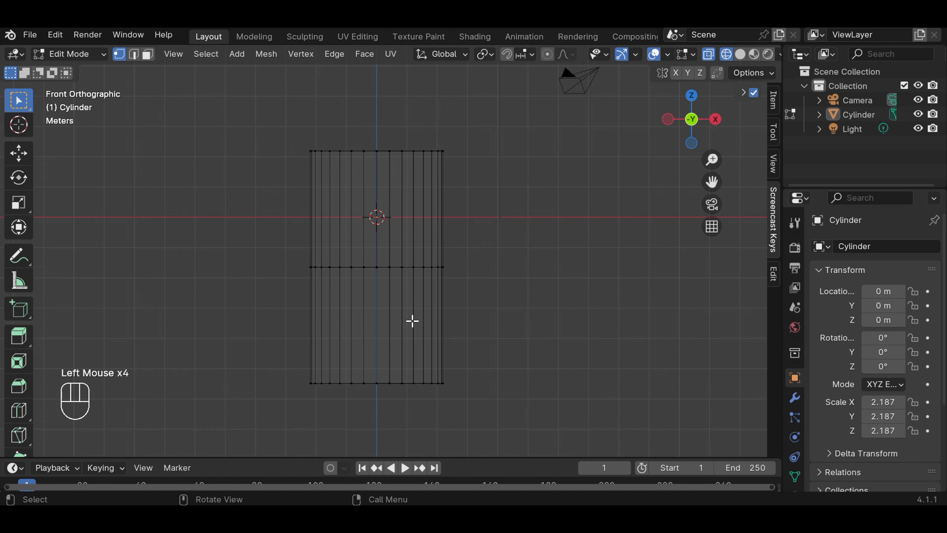
# Step: Add a loop cut in the cylinder's lower half, slid up towards the middle ring by about 0.57, and deselect it
pyautogui.press('ctrl')
pyautogui.hotkey('ctrl', 'r')
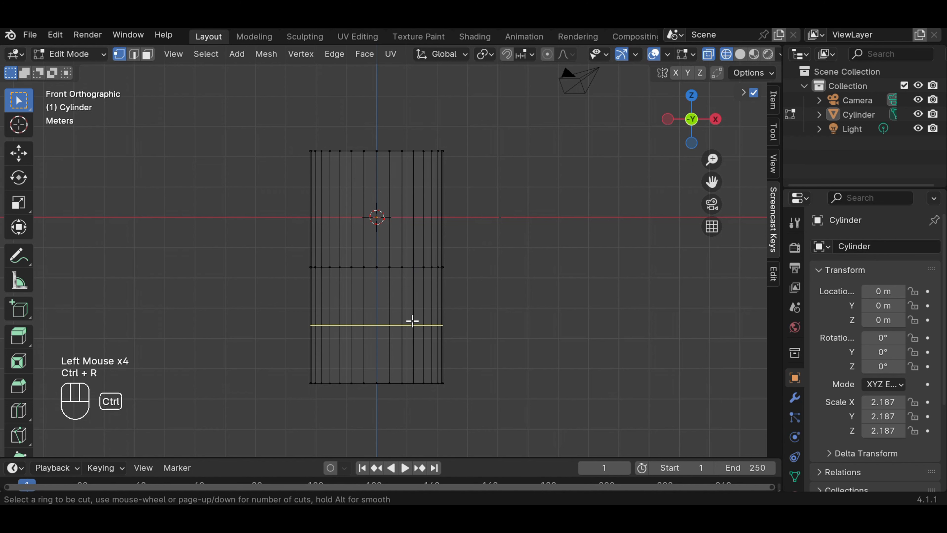
pyautogui.click(412, 322)
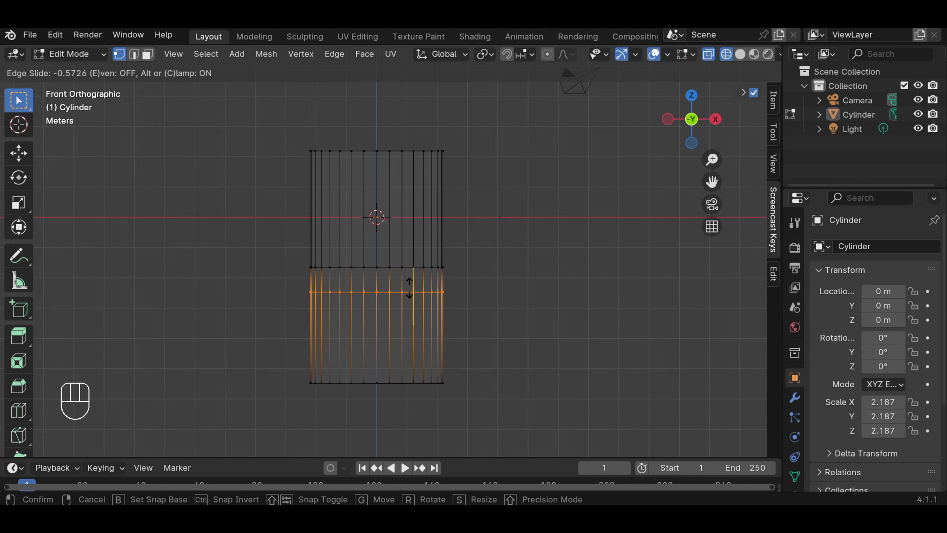
pyautogui.click(409, 287)
pyautogui.click(408, 287)
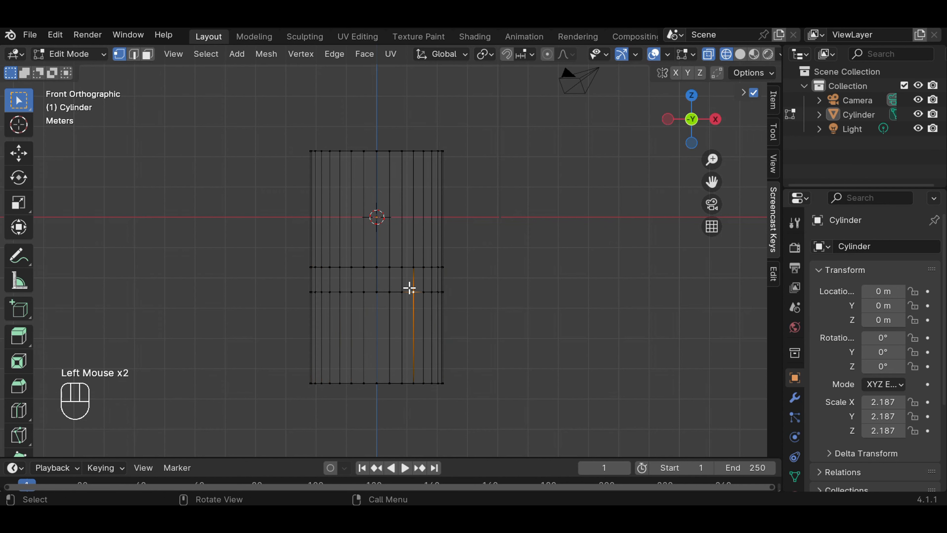
pyautogui.click(532, 276)
# Step: Add a loop cut in the cylinder's upper half, slid down towards the middle ring by about 0.6, and deselect it
pyautogui.press('ctrl')
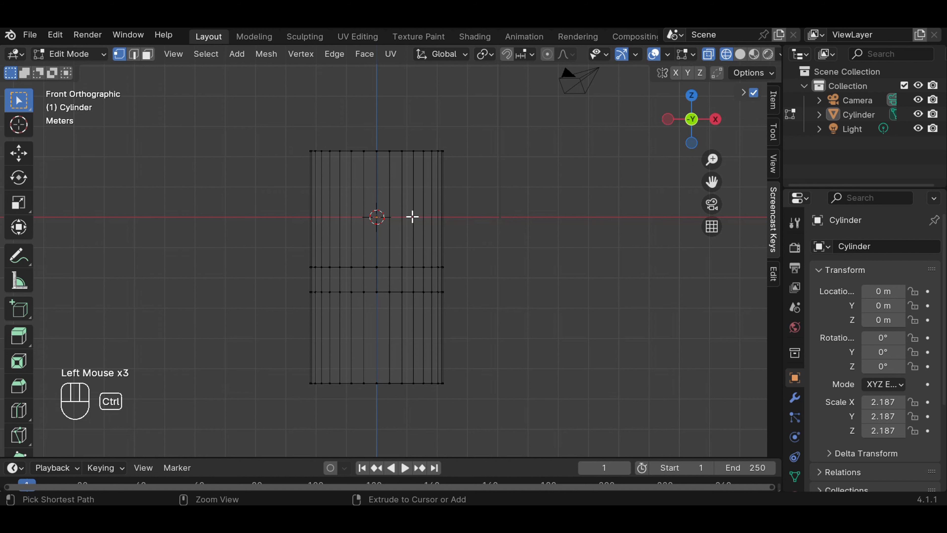
pyautogui.hotkey('ctrl', 'r')
pyautogui.click(413, 217)
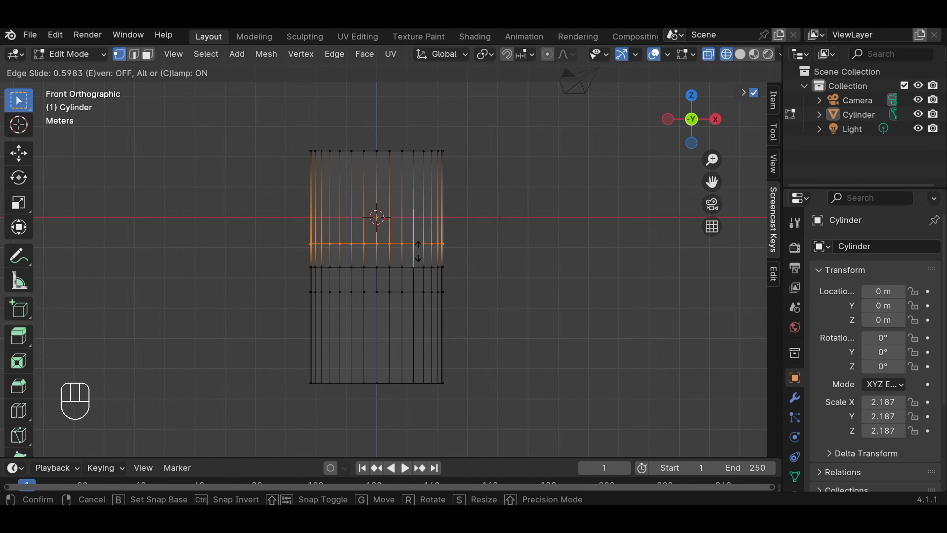
pyautogui.click(418, 251)
pyautogui.click(417, 249)
pyautogui.click(523, 222)
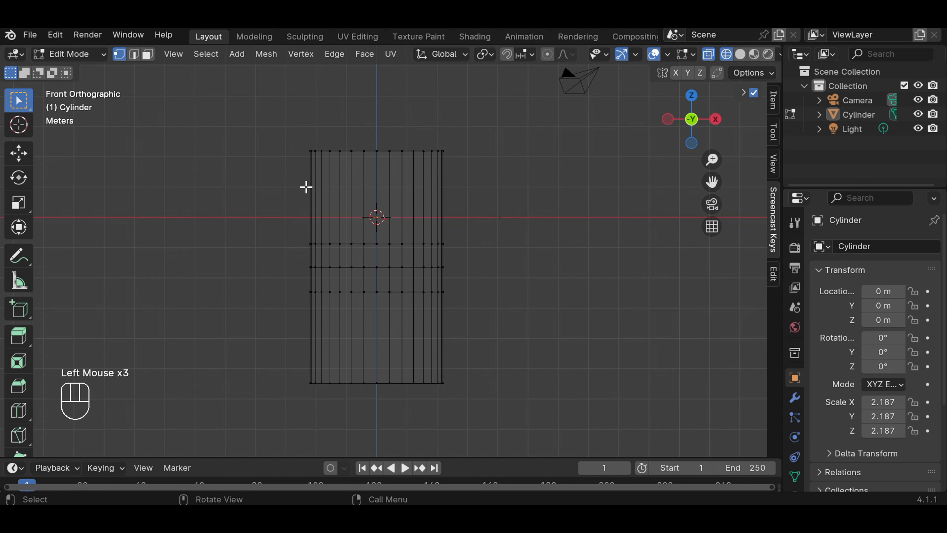
# Step: Add a loop cut slightly above the centre of the cylinder's uppermost section and deselect it
pyautogui.hotkey('ctrl', 'r')
pyautogui.click(400, 172)
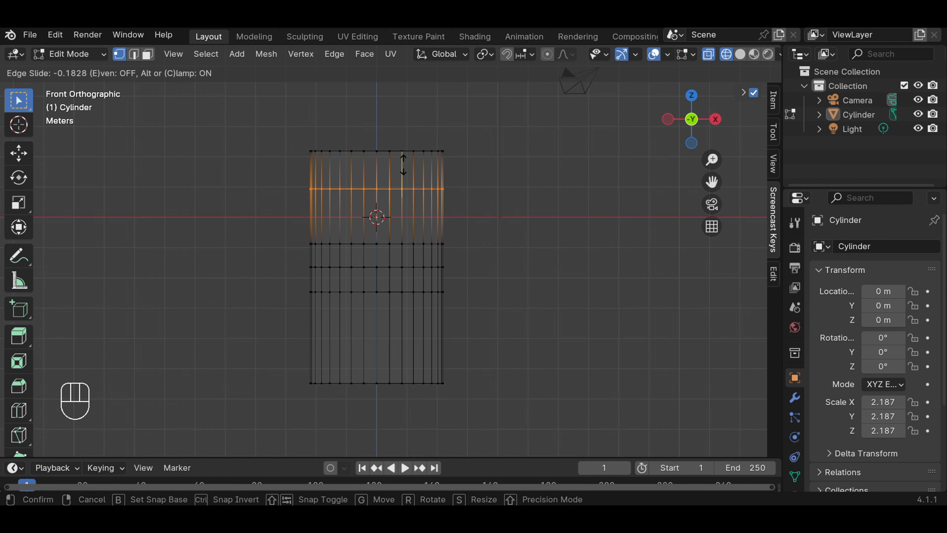
pyautogui.click(404, 169)
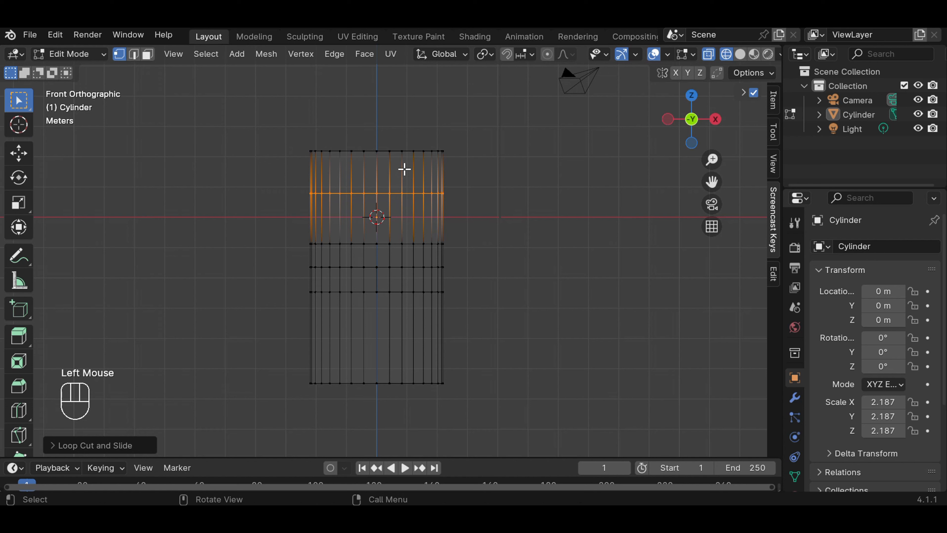
pyautogui.click(489, 166)
# Step: Add another loop cut between the newest ring and the cylinder's top edge, slid down by about 0.12, and deselect it
pyautogui.hotkey('ctrl', 'r')
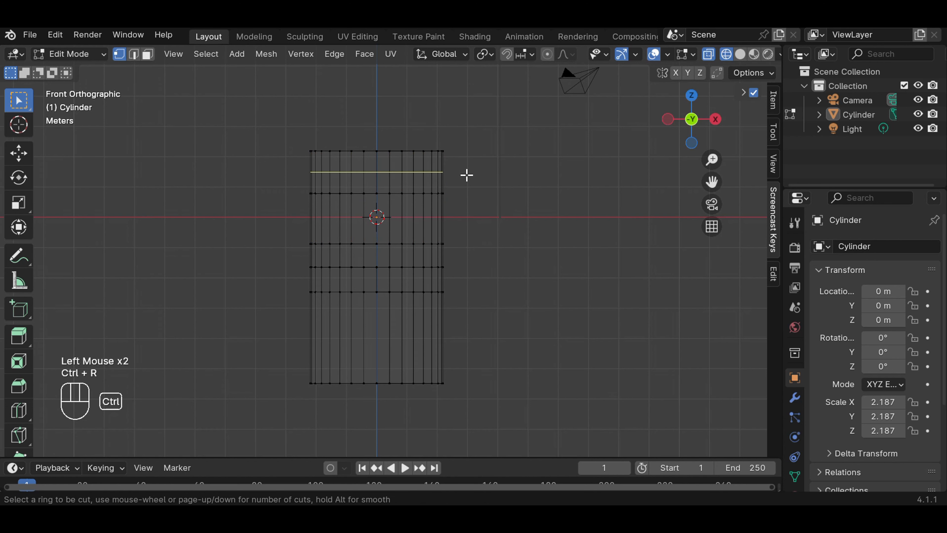
pyautogui.click(466, 175)
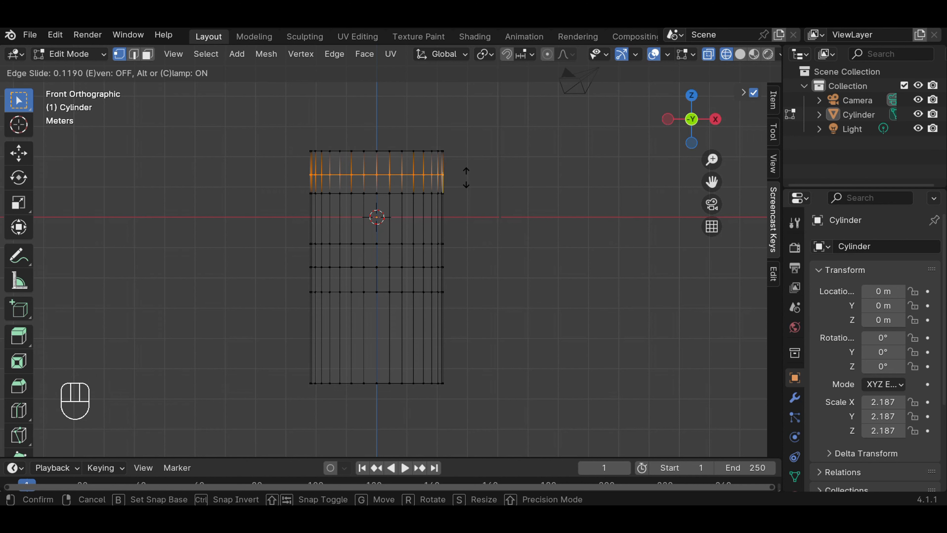
pyautogui.click(467, 177)
pyautogui.click(466, 177)
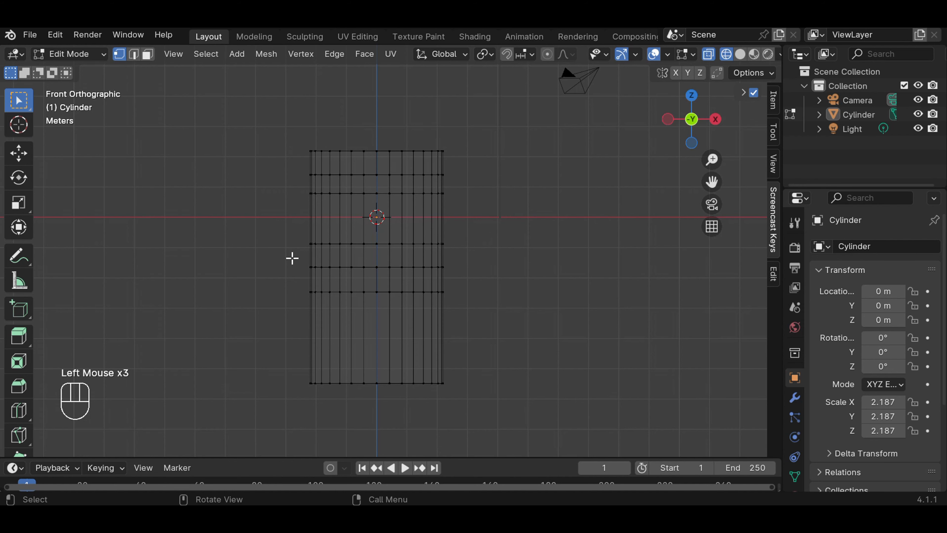
# Step: Scale the middle ring of the three central loops inward to about 0.83 to form a waist groove, and deselect it
pyautogui.scroll(4, 463, 259)
pyautogui.scroll(-2, 464, 260)
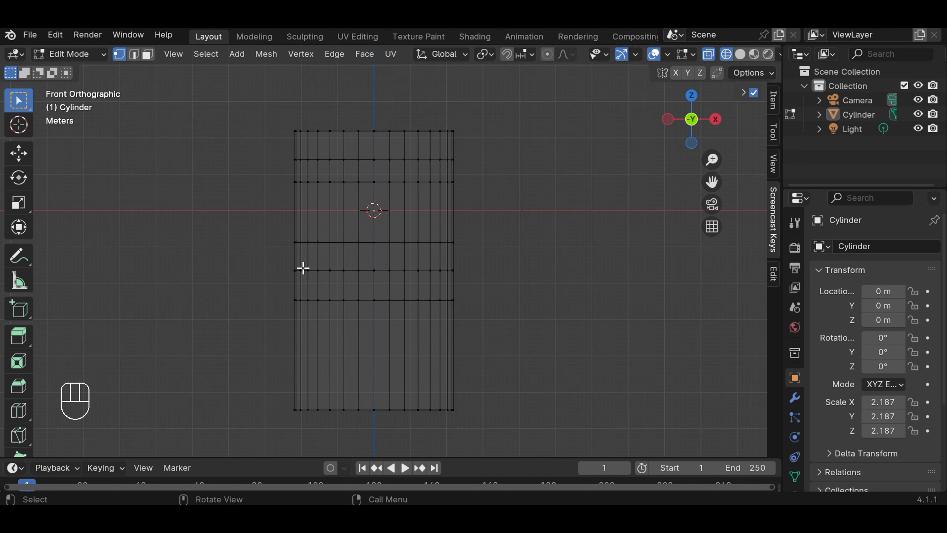
pyautogui.moveTo(285, 259); pyautogui.dragTo(470, 278)
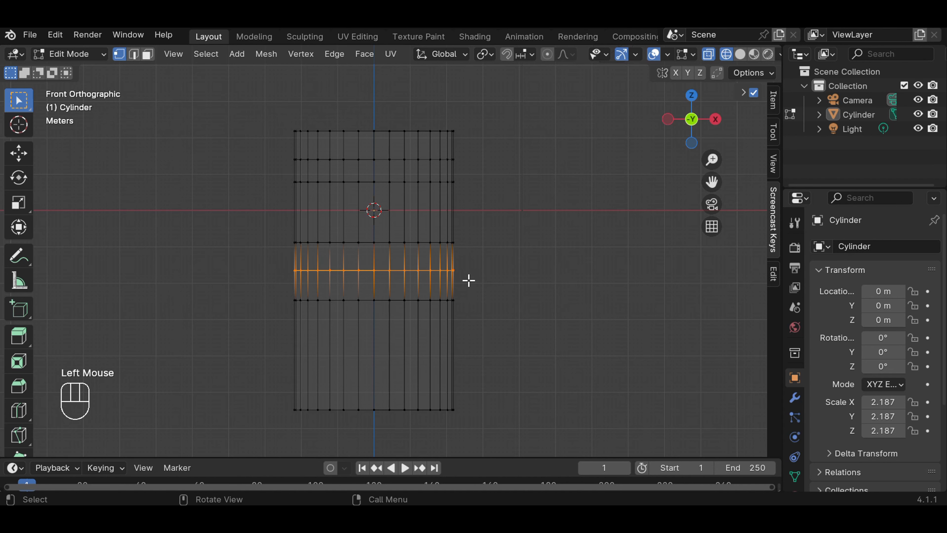
pyautogui.press('s')
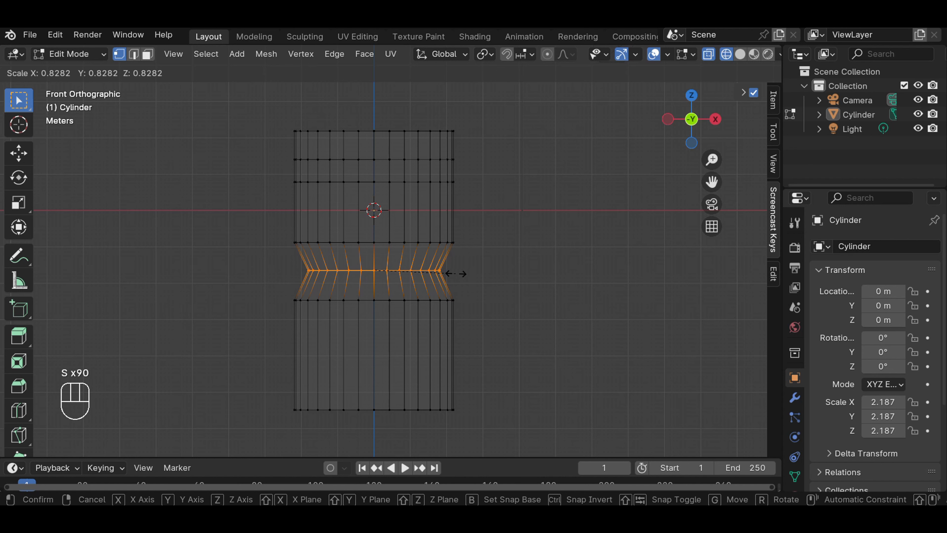
pyautogui.click(457, 274)
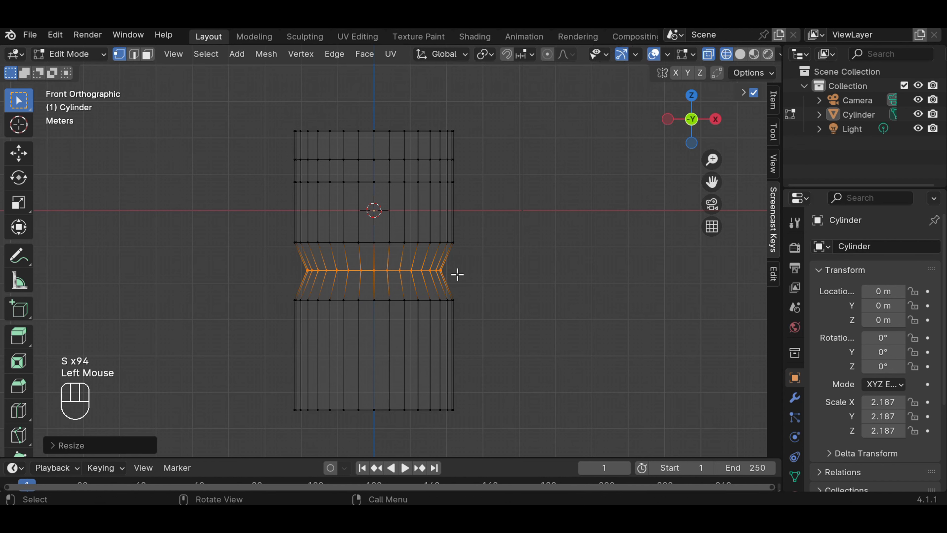
pyautogui.click(530, 271)
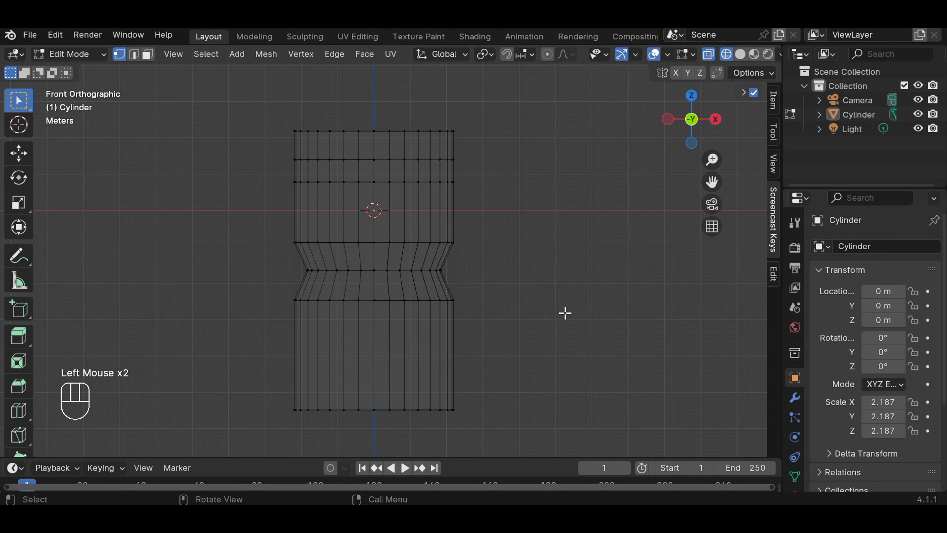
# Step: Display the mesh in solid shading and view it from below so the bottom cap is visible
pyautogui.click(744, 57)
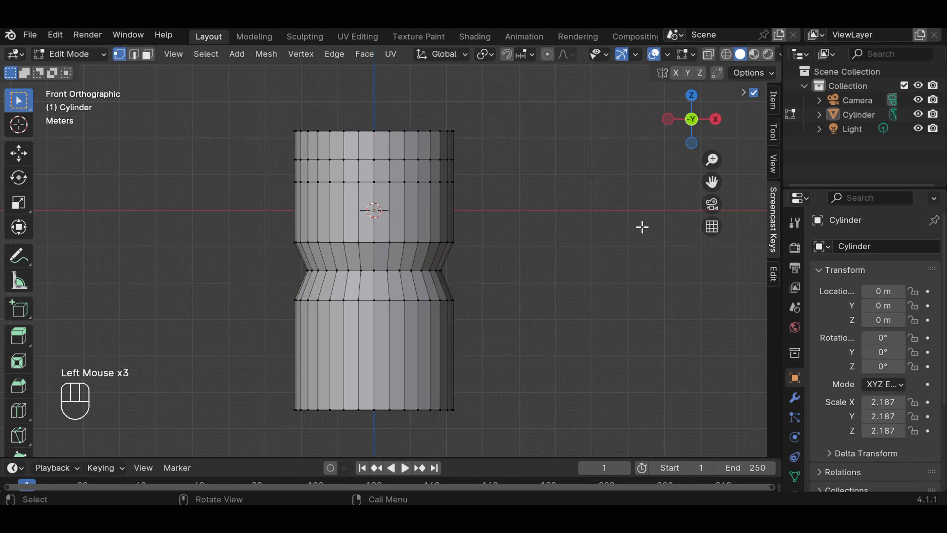
pyautogui.moveTo(577, 324); pyautogui.dragTo(590, 253, button='middle')
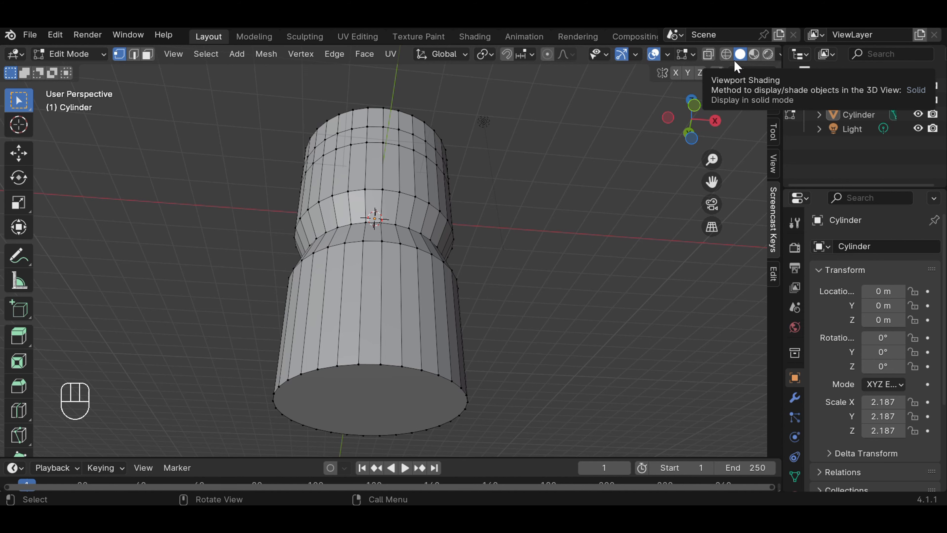
pyautogui.moveTo(703, 187); pyautogui.dragTo(716, 100)
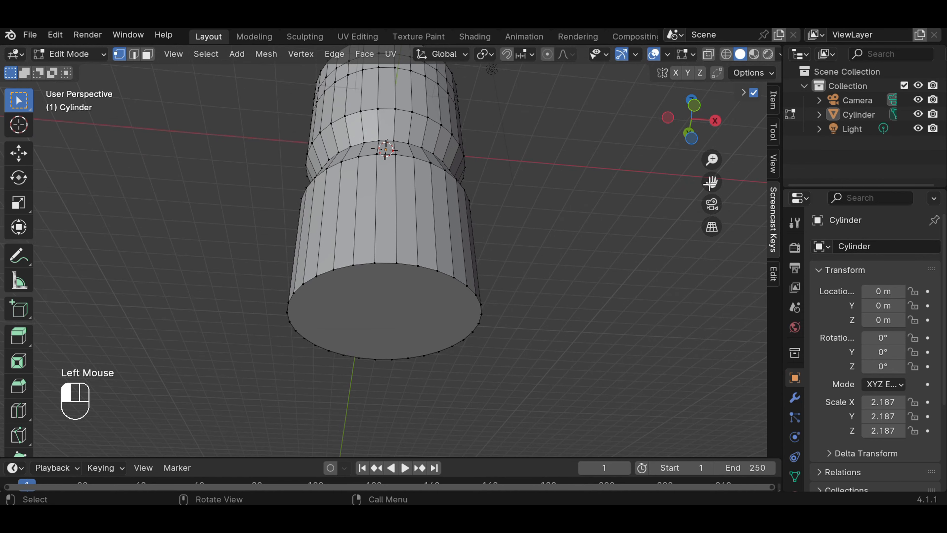
# Step: In edge select mode, bevel the whole bottom rim loop with a width of about 0.27 m and 14 segments, and clear the selection
pyautogui.click(137, 58)
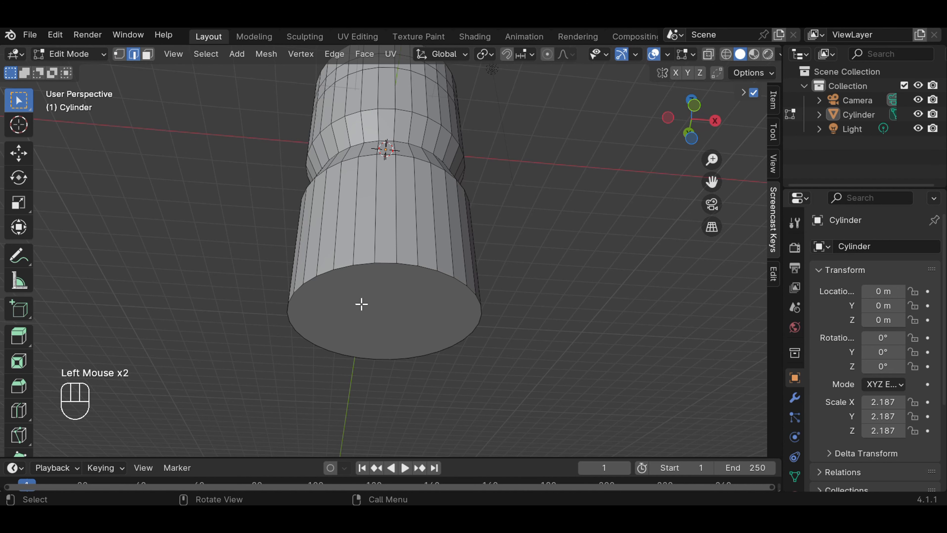
pyautogui.click(428, 268)
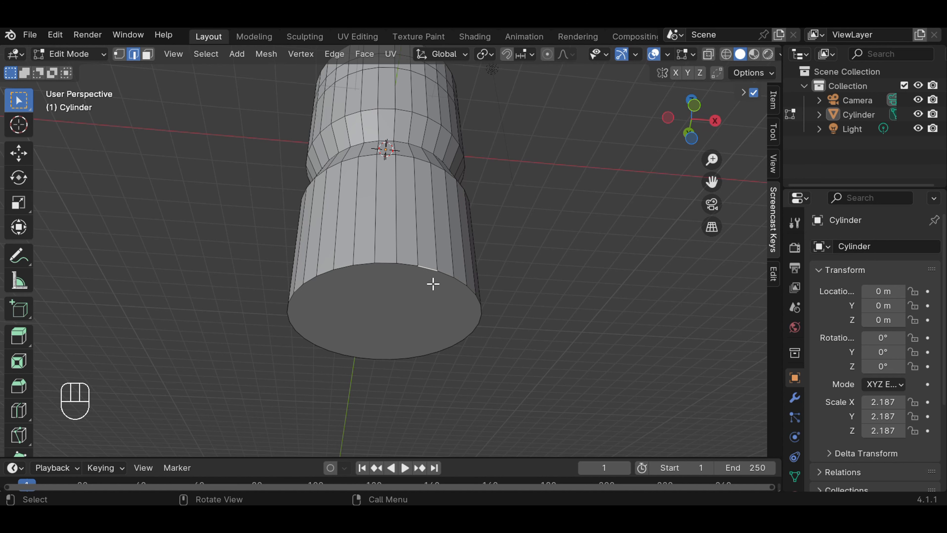
pyautogui.press('alt')
pyautogui.keyDown('alt'); pyautogui.click(429, 267); pyautogui.keyUp('alt')
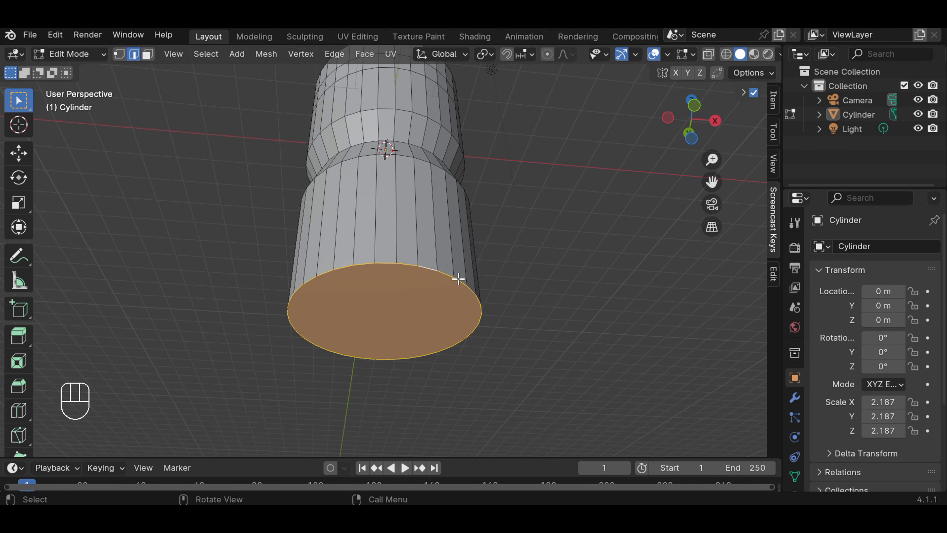
pyautogui.press('ctrl')
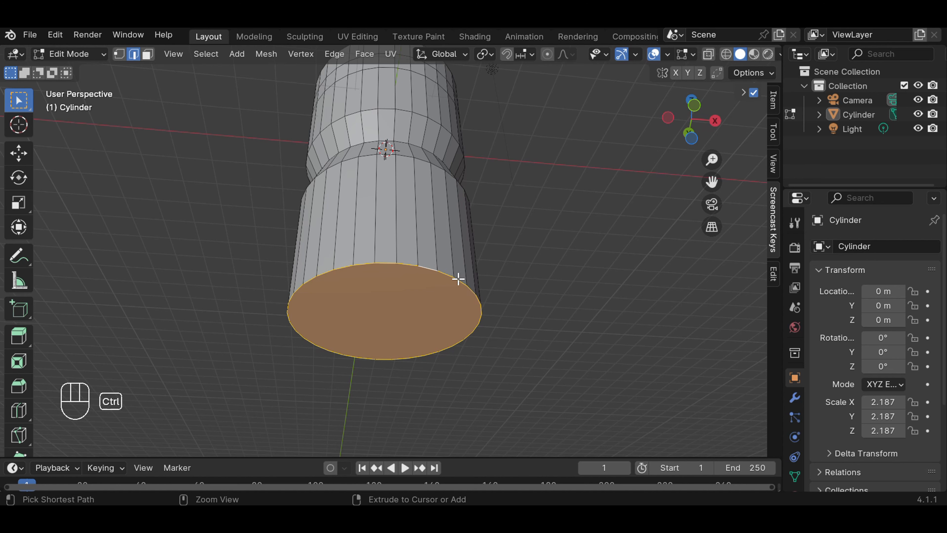
pyautogui.hotkey('ctrl', 'b')
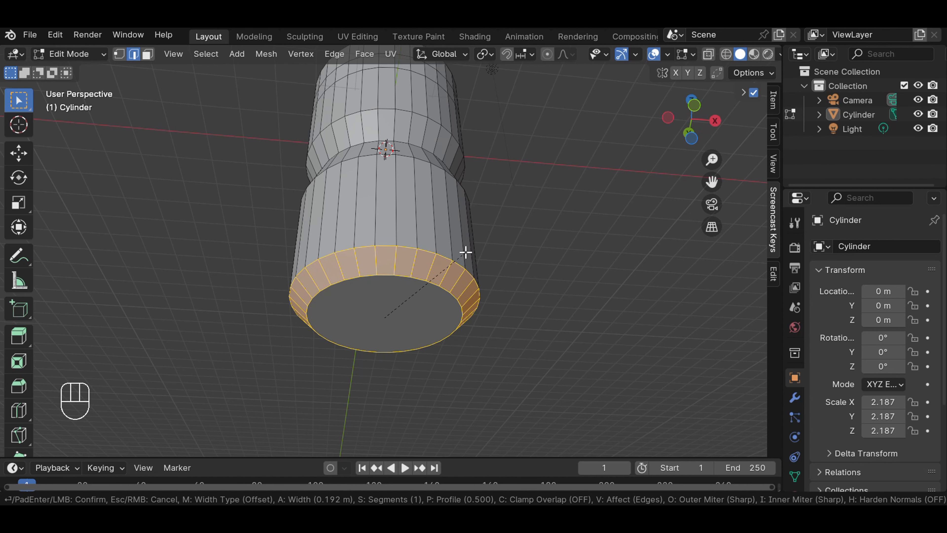
pyautogui.scroll(4, 466, 253)
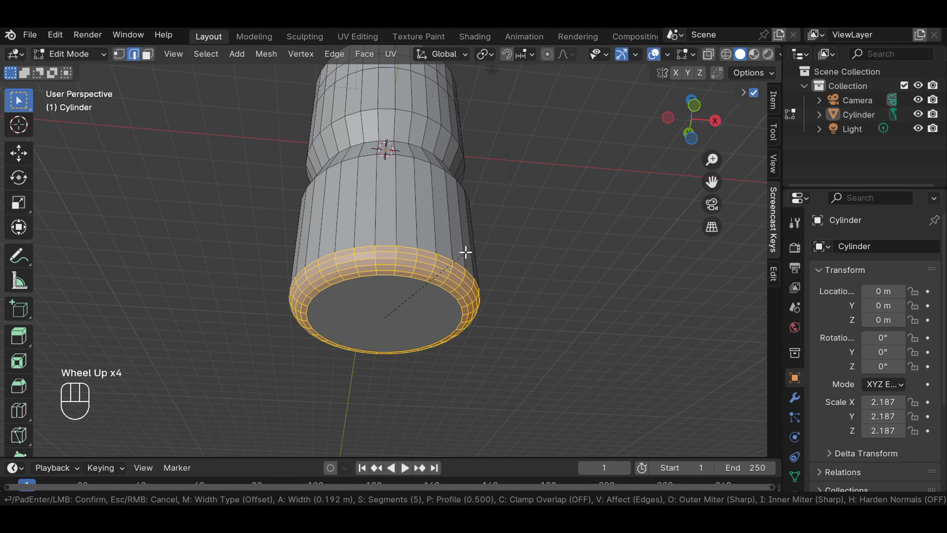
pyautogui.scroll(2, 467, 248)
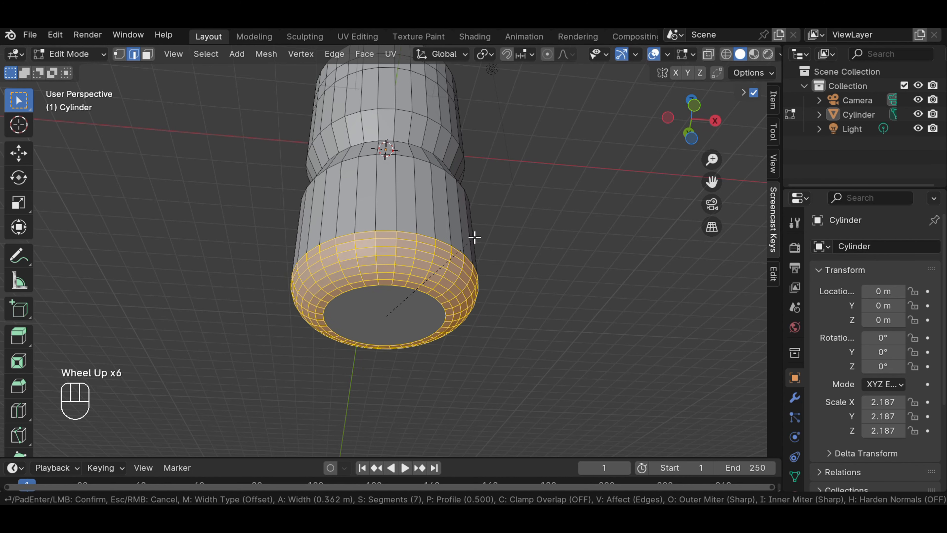
pyautogui.scroll(2, 474, 237)
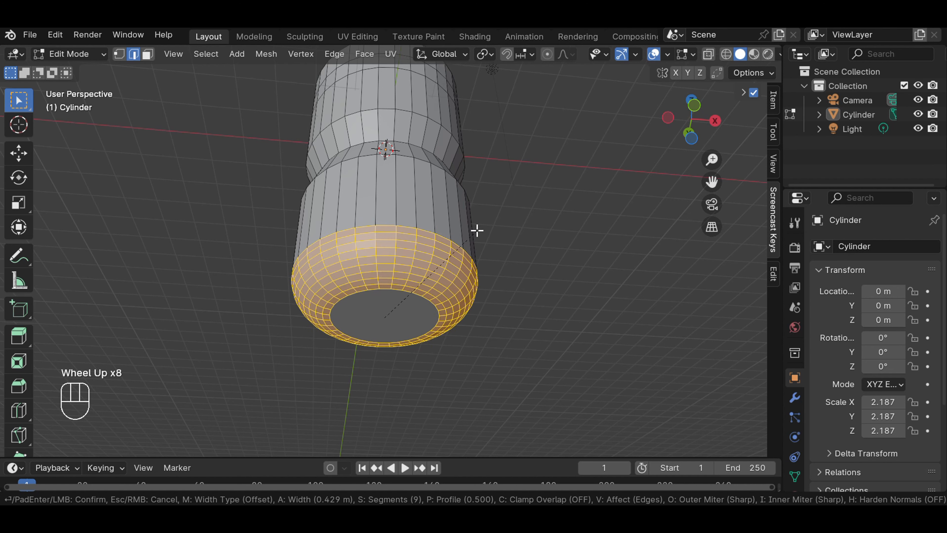
pyautogui.scroll(1, 477, 231)
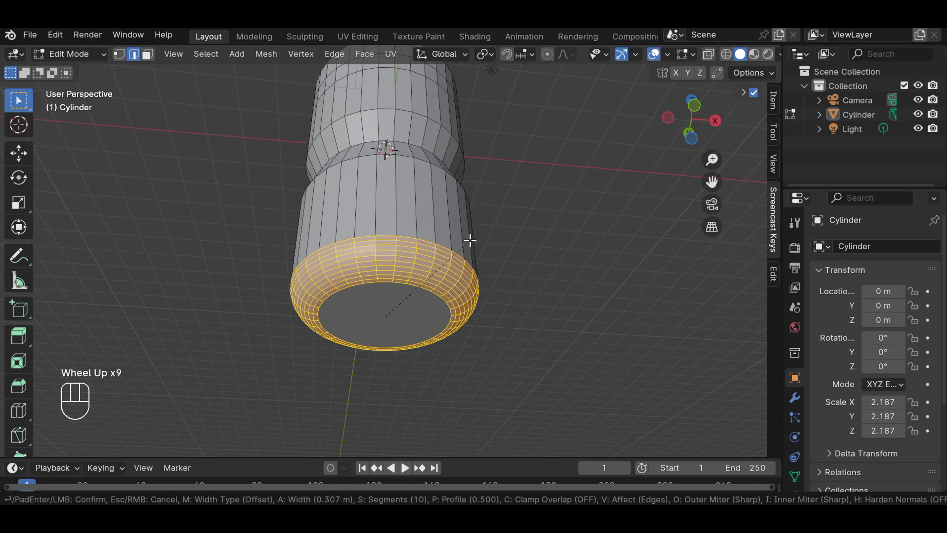
pyautogui.scroll(4, 470, 241)
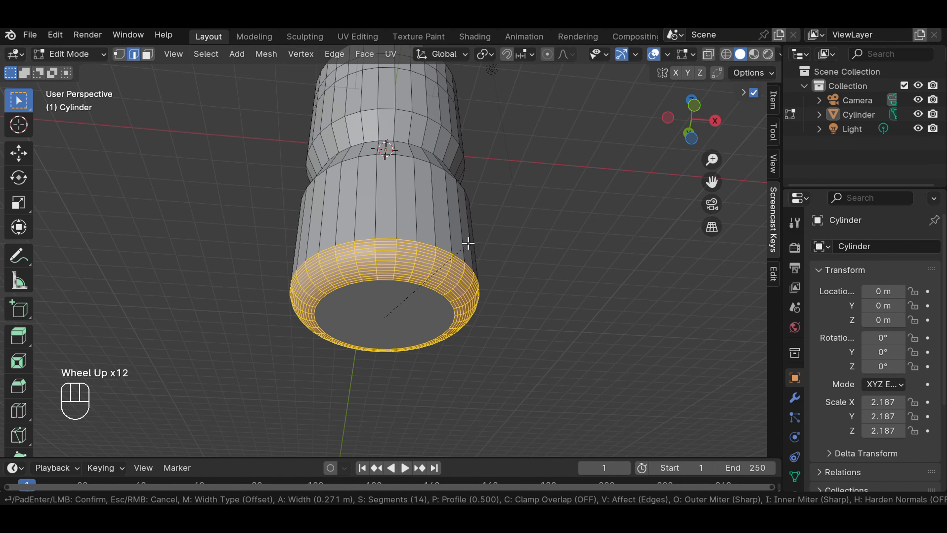
pyautogui.click(468, 244)
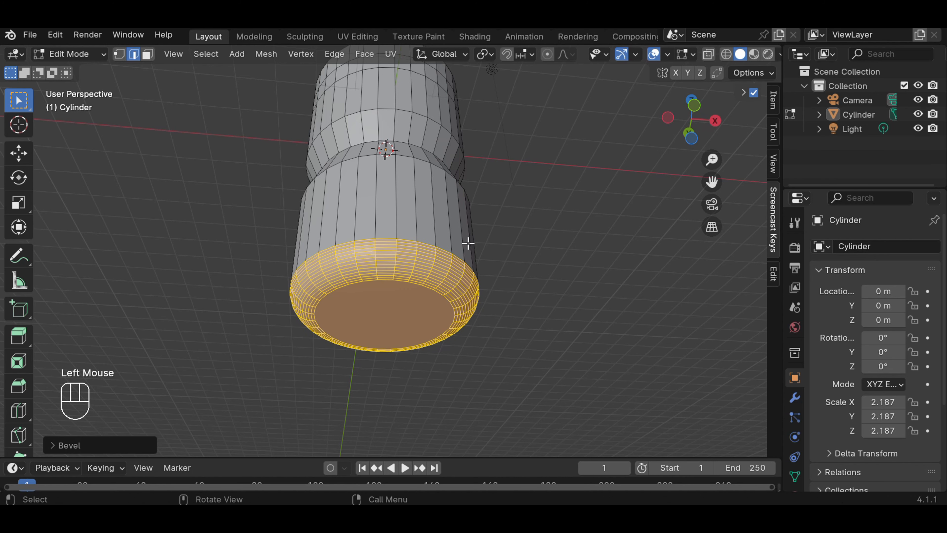
pyautogui.click(467, 243)
pyautogui.click(564, 251)
# Step: In face select mode, extrude the bottom cap face inward by about 0.18 m to recess the base, and clear the selection
pyautogui.moveTo(555, 240); pyautogui.dragTo(557, 214, button='middle')
pyautogui.click(150, 55)
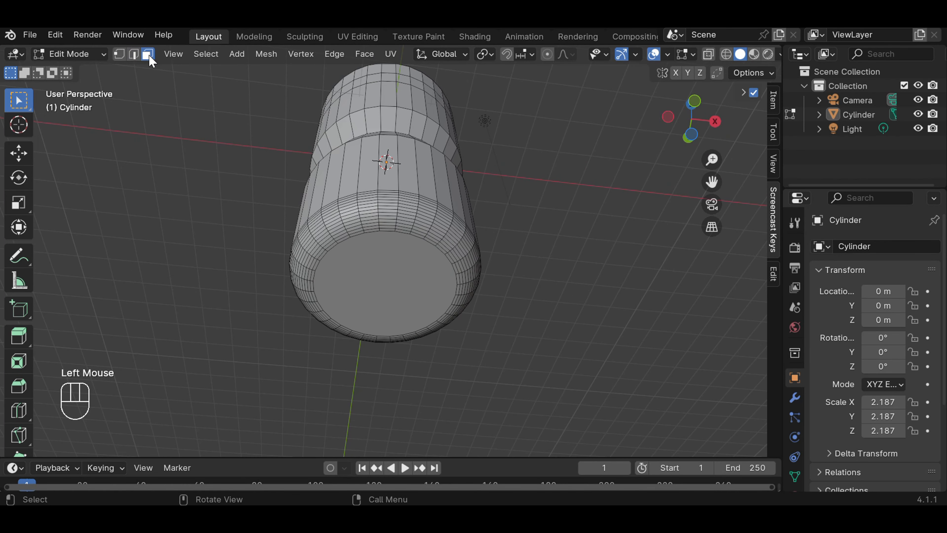
pyautogui.click(383, 260)
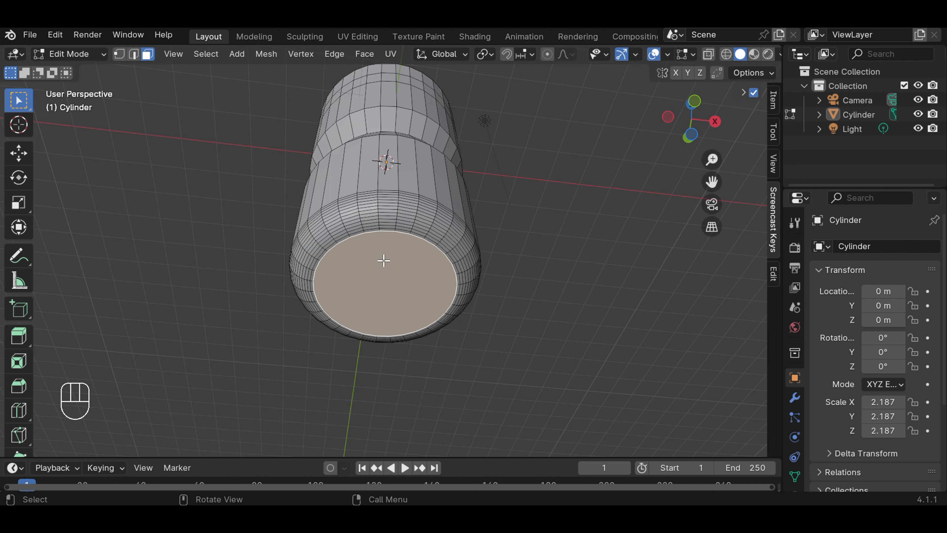
pyautogui.press('e')
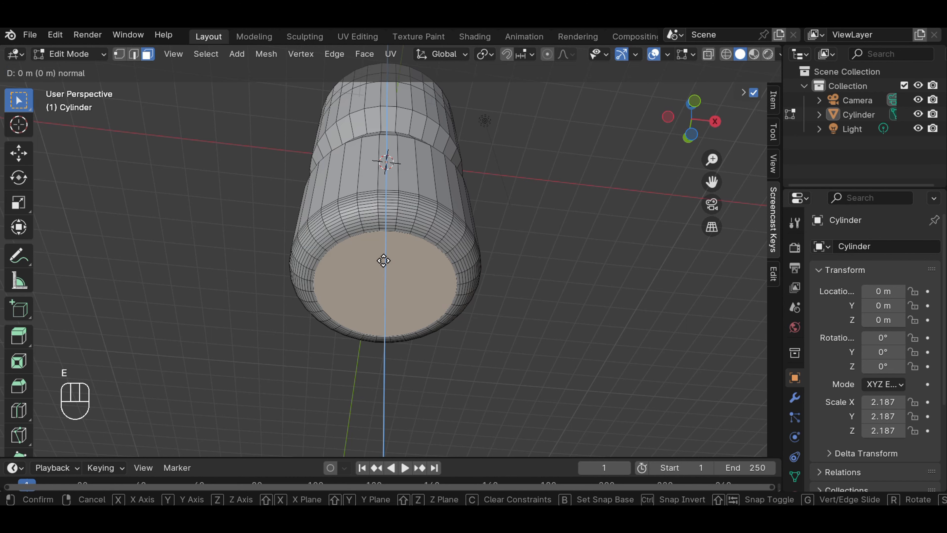
pyautogui.press('e')
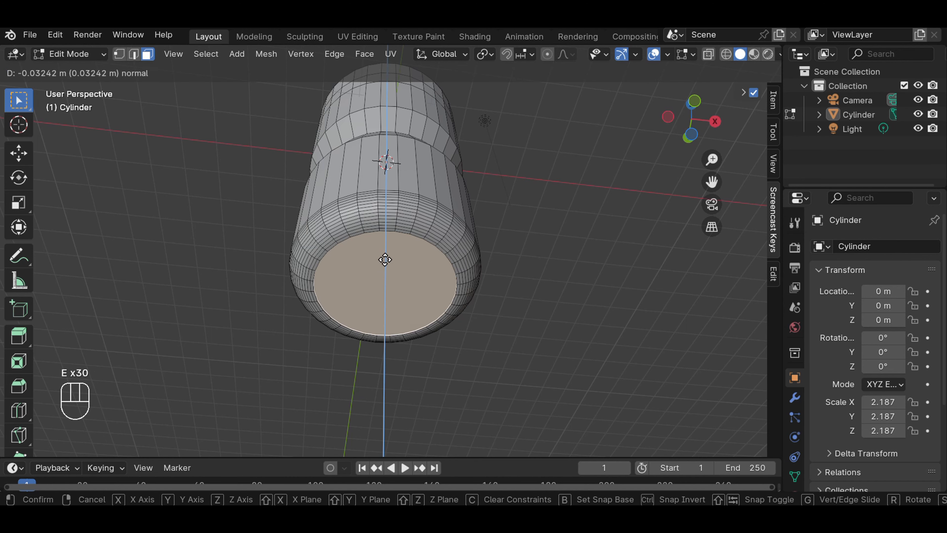
pyautogui.press('e')
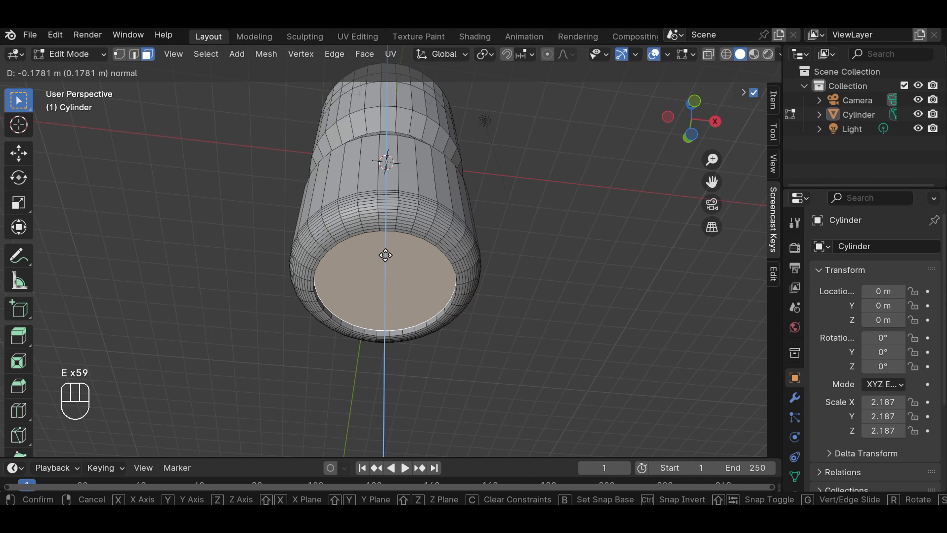
pyautogui.click(385, 255)
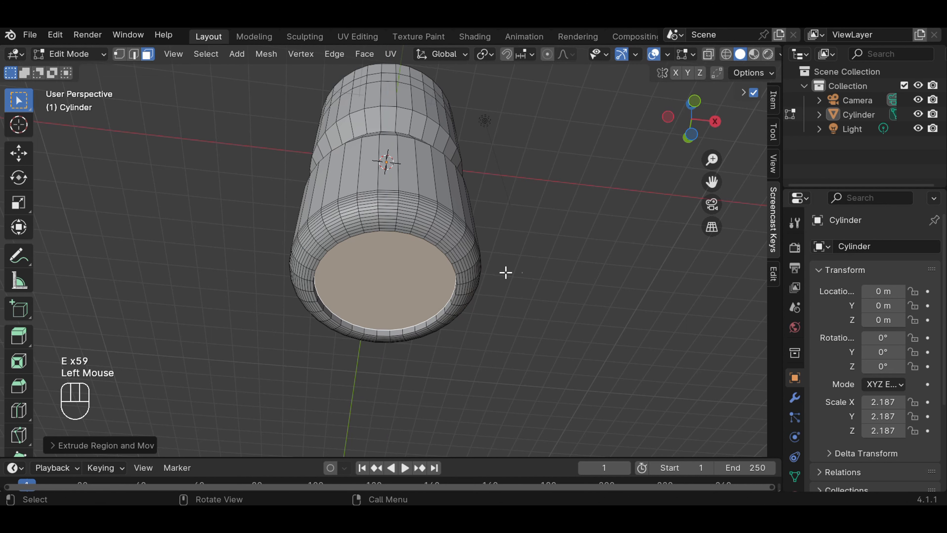
pyautogui.click(556, 272)
pyautogui.scroll(-1, 537, 193)
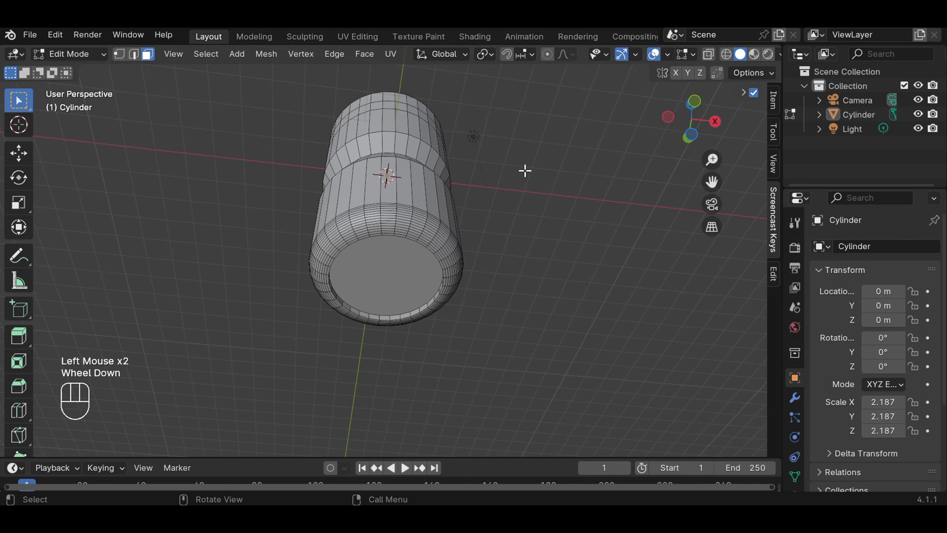
# Step: In front wireframe view, move all faces from the waist groove downward lower along Z to lengthen the upper body, and deselect them
pyautogui.moveTo(525, 170); pyautogui.dragTo(539, 291, button='middle')
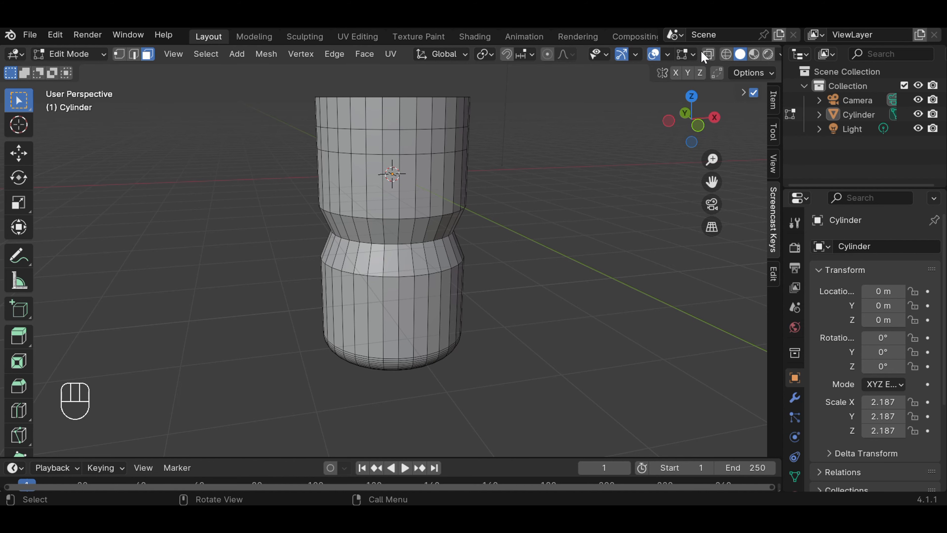
pyautogui.press('KP_1')
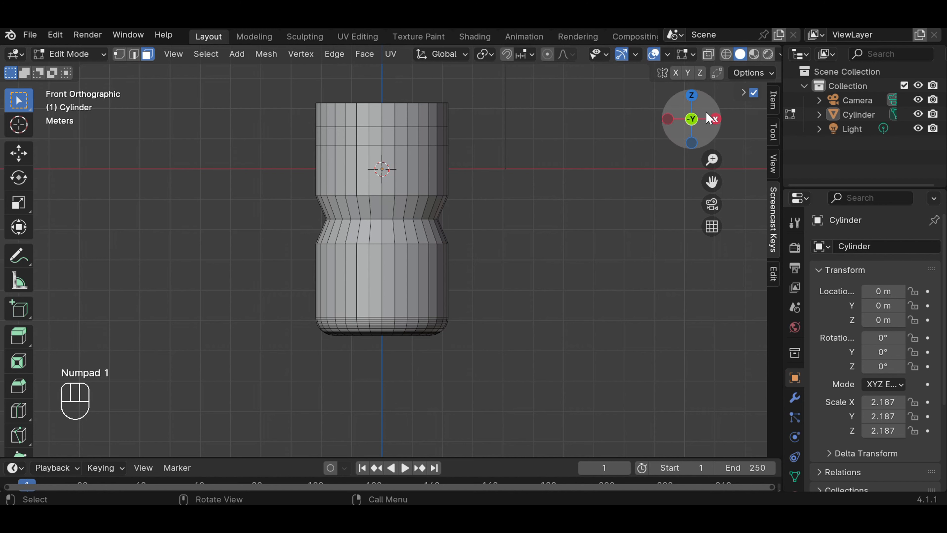
pyautogui.click(726, 54)
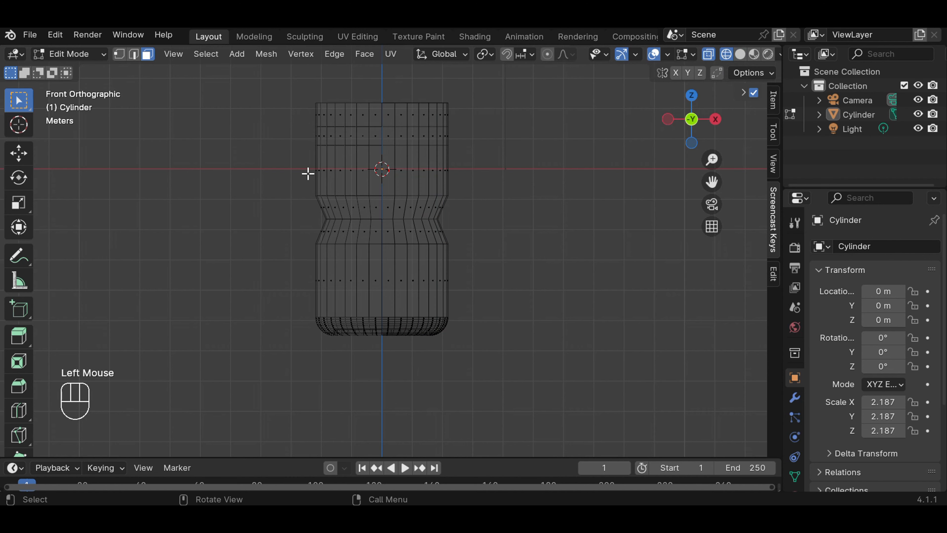
pyautogui.moveTo(299, 173); pyautogui.dragTo(564, 379)
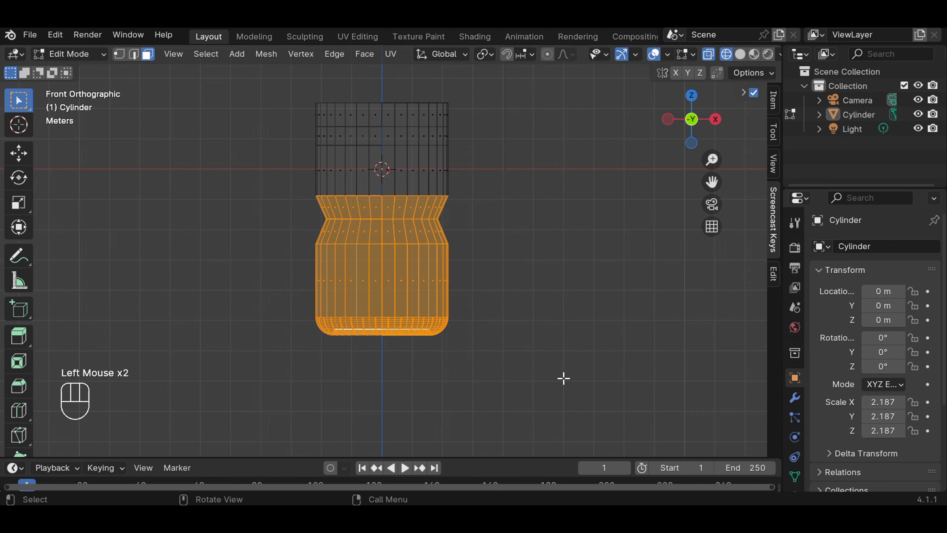
pyautogui.click(19, 152)
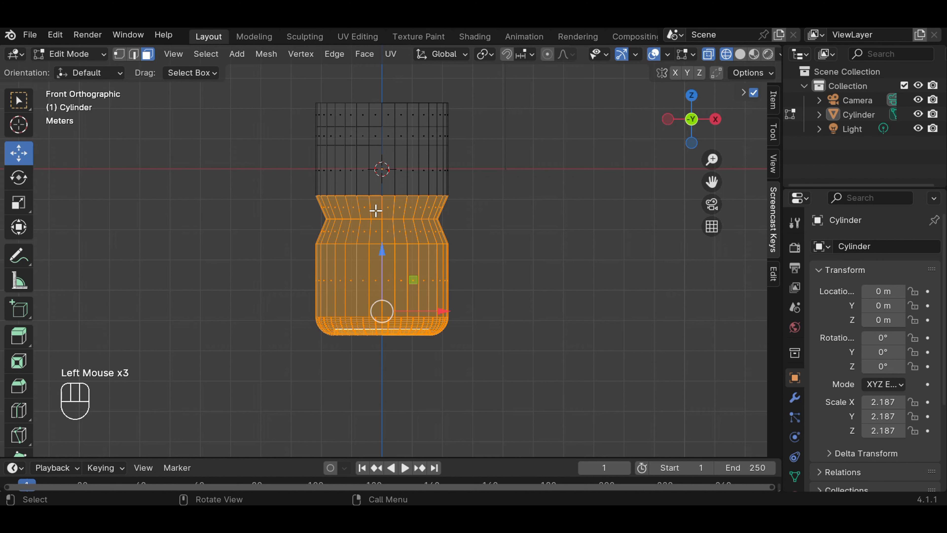
pyautogui.click(384, 249)
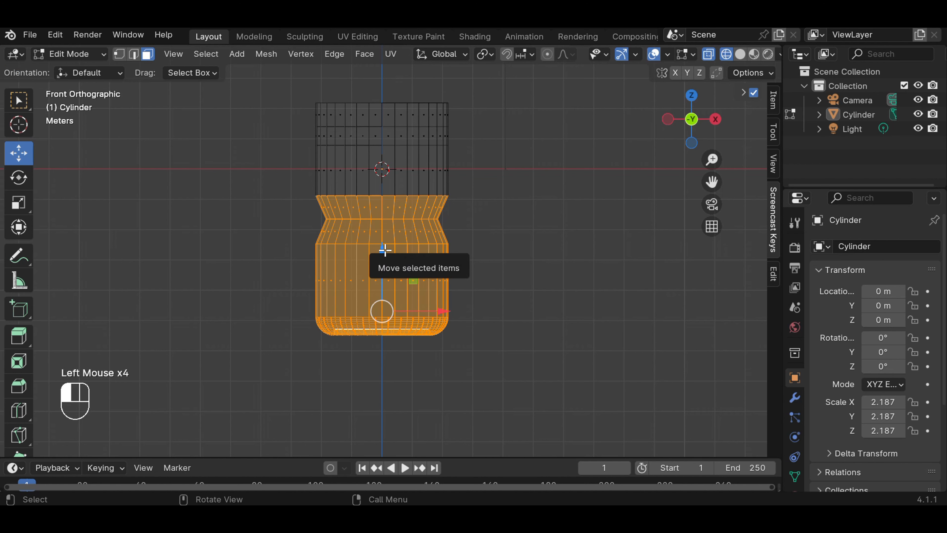
pyautogui.moveTo(385, 250); pyautogui.dragTo(384, 284)
pyautogui.click(499, 258)
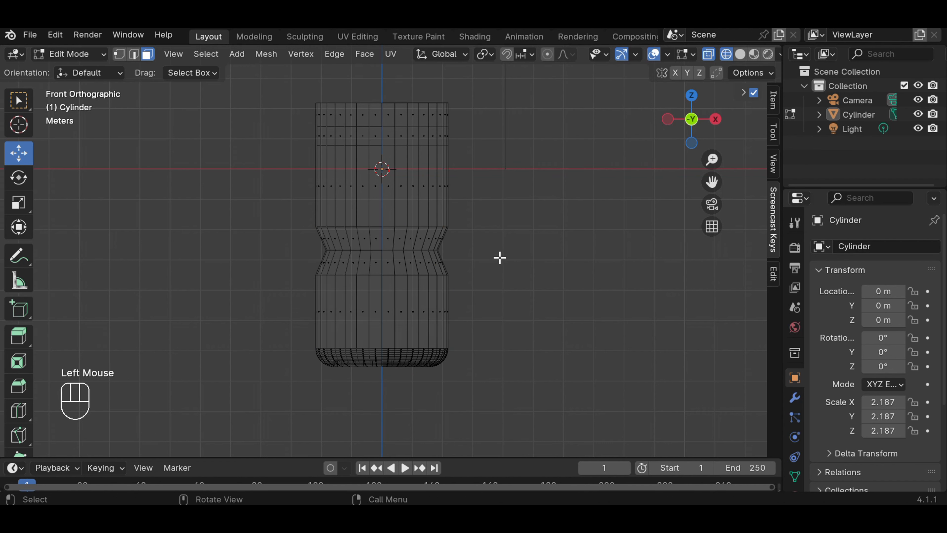
# Step: Raise only the waist groove's two face bands along Z to lengthen the section beneath them, and deselect them
pyautogui.moveTo(281, 221); pyautogui.dragTo(497, 298)
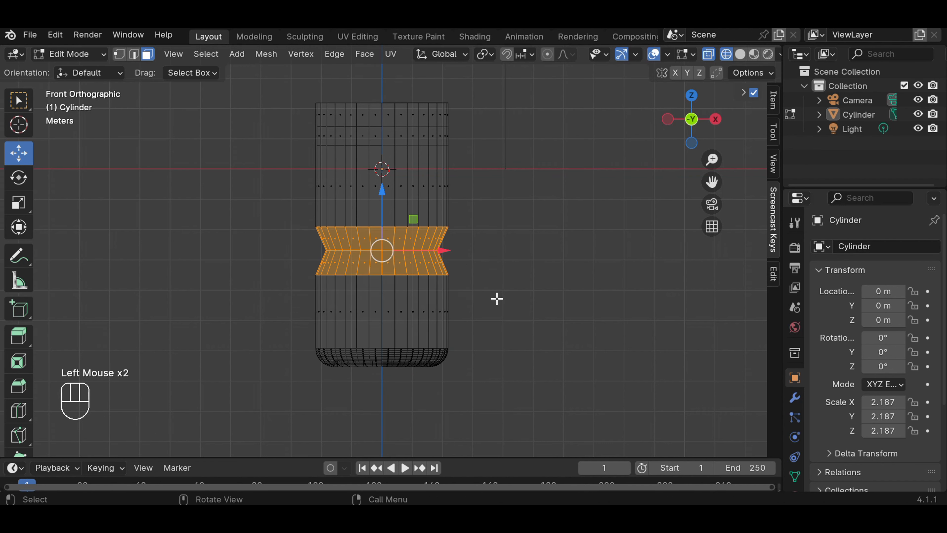
pyautogui.moveTo(383, 191); pyautogui.dragTo(383, 164)
pyautogui.click(573, 203)
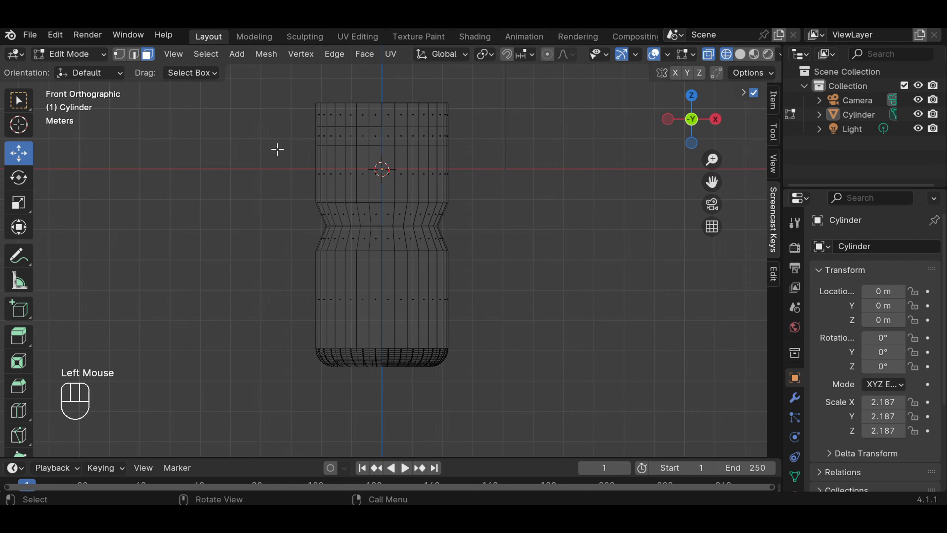
# Step: Move the whole body below the third ring from the top further down along Z, and deselect it
pyautogui.moveTo(277, 150); pyautogui.dragTo(574, 383)
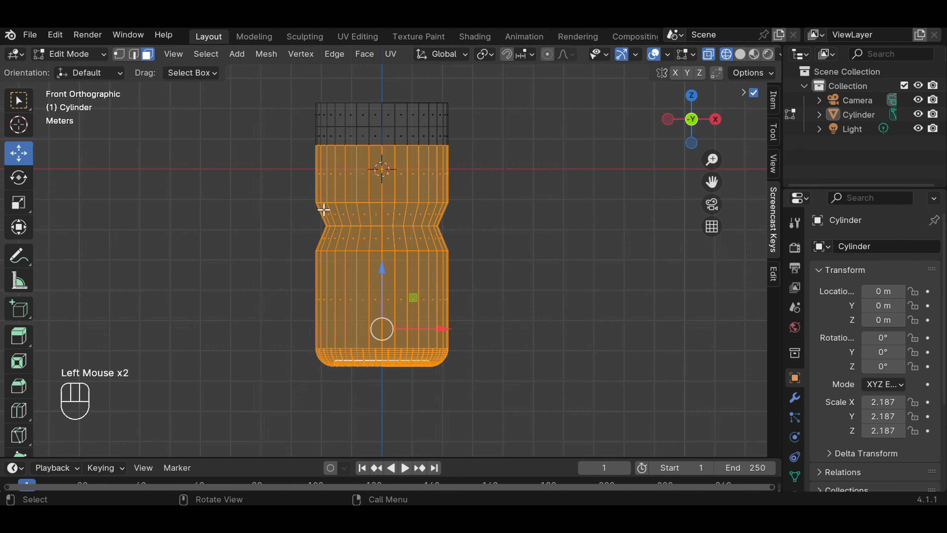
pyautogui.click(381, 268)
pyautogui.moveTo(381, 268); pyautogui.dragTo(378, 315)
pyautogui.click(458, 258)
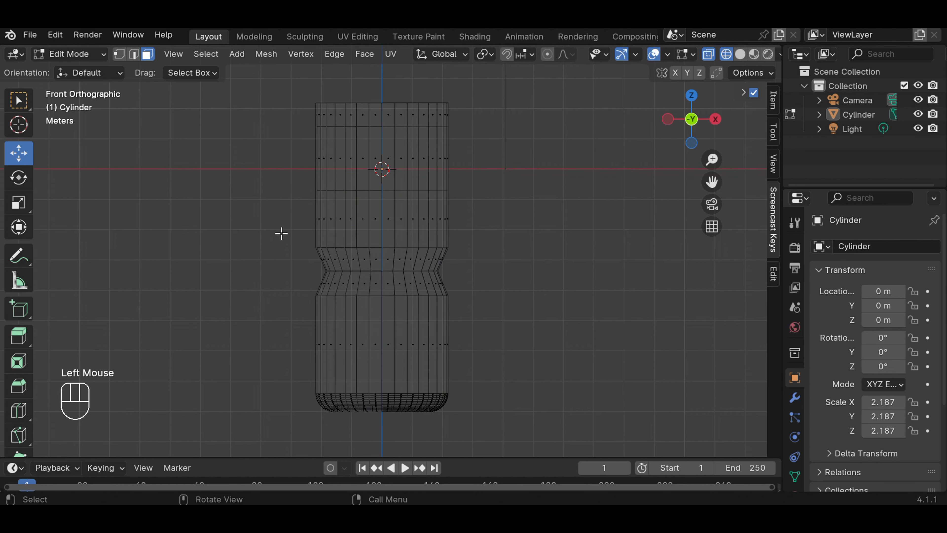
# Step: Shift the waist groove's face bands up along Z again, closer to the ring above, and clear the selection
pyautogui.moveTo(289, 232); pyautogui.dragTo(517, 317)
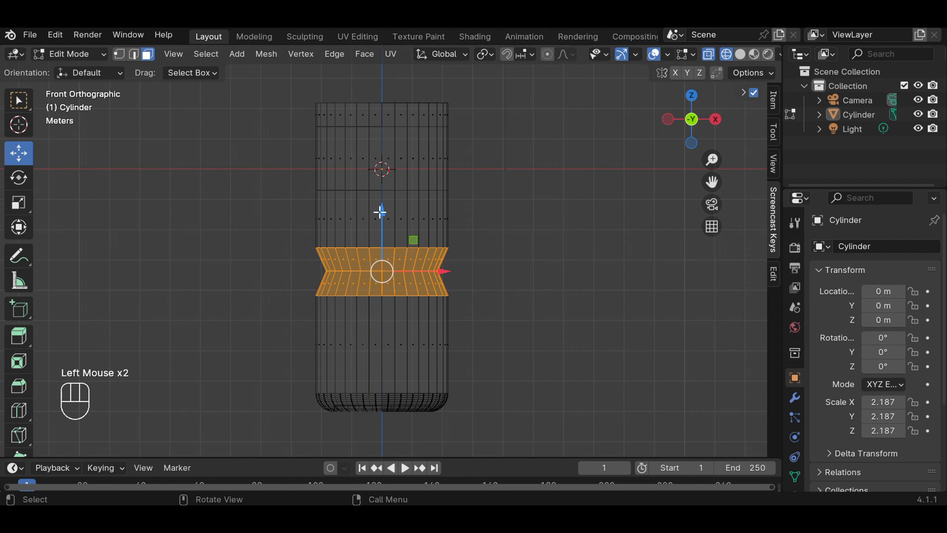
pyautogui.moveTo(380, 212); pyautogui.dragTo(380, 173)
pyautogui.click(520, 187)
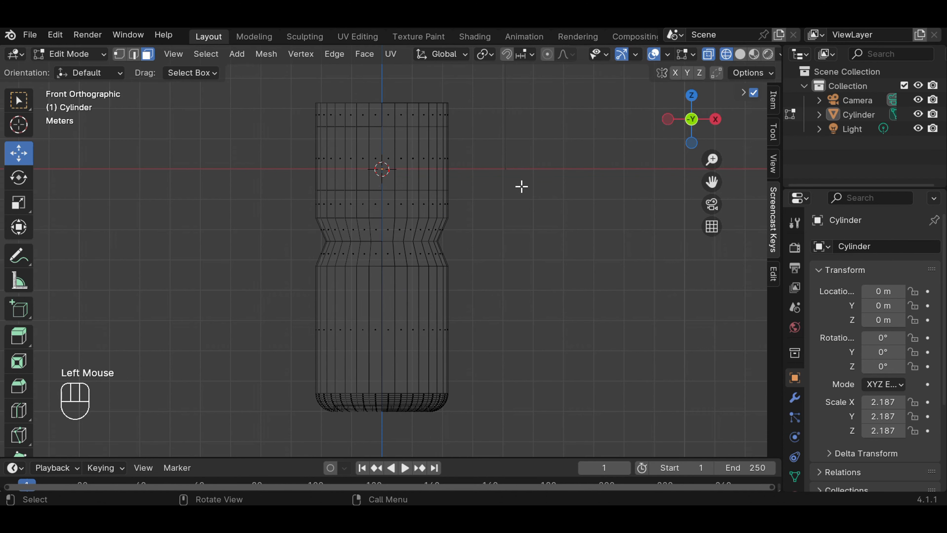
pyautogui.click(308, 180)
pyautogui.moveTo(308, 181); pyautogui.dragTo(490, 203)
pyautogui.click(304, 185)
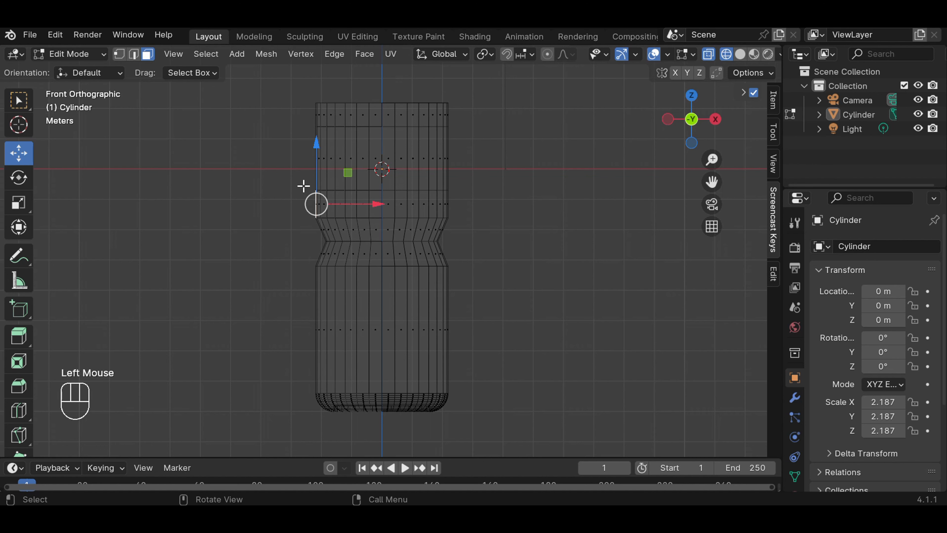
pyautogui.click(619, 218)
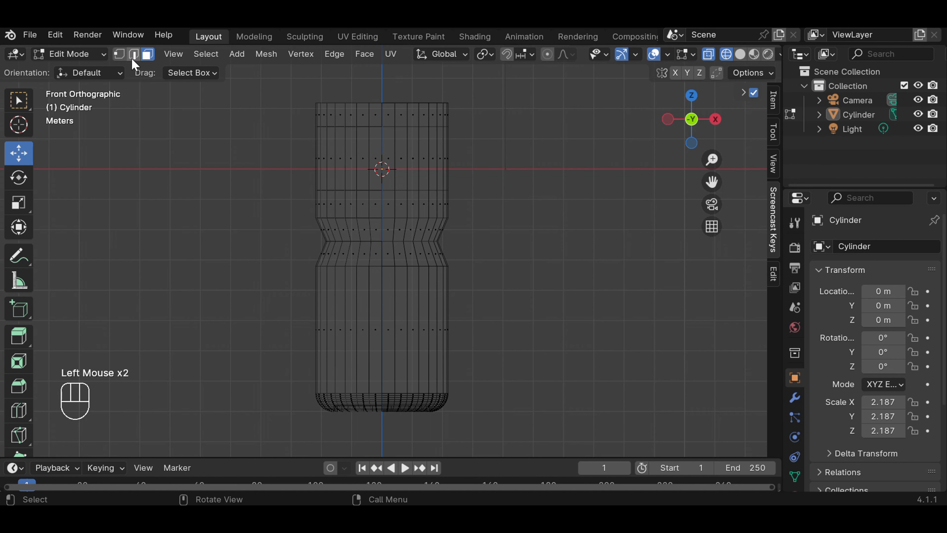
# Step: In vertex select mode, raise the ring directly above the waist groove along Z to just below the next ring, and deselect it
pyautogui.click(121, 59)
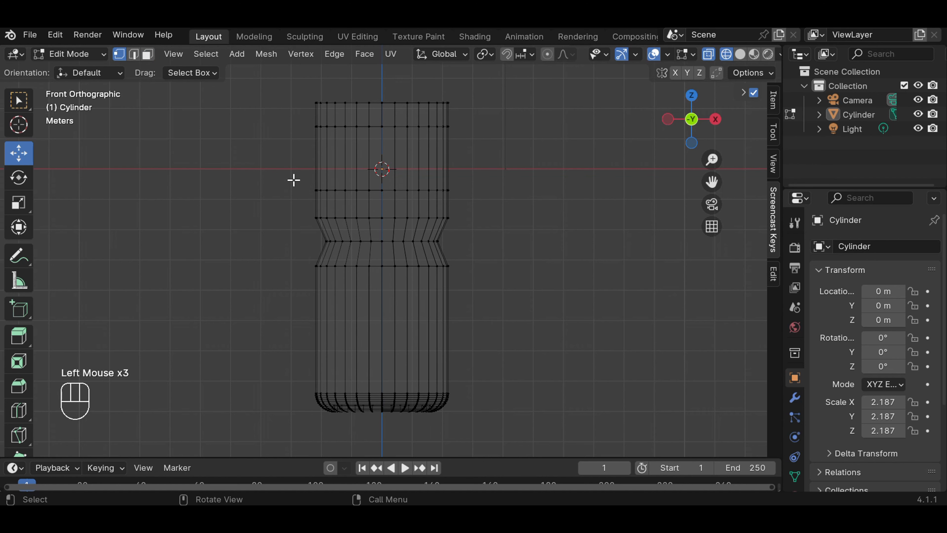
pyautogui.moveTo(297, 180); pyautogui.dragTo(481, 204)
pyautogui.moveTo(383, 131); pyautogui.dragTo(393, 81)
pyautogui.click(506, 158)
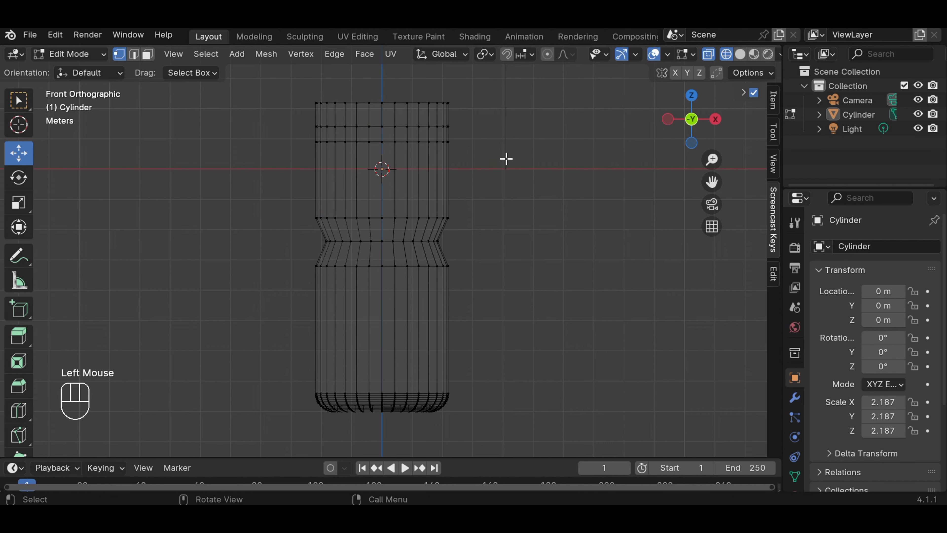
# Step: Move the second ring from the top slightly up along Z, midway between its neighbouring rings, and deselect it
pyautogui.moveTo(712, 182); pyautogui.dragTo(702, 224)
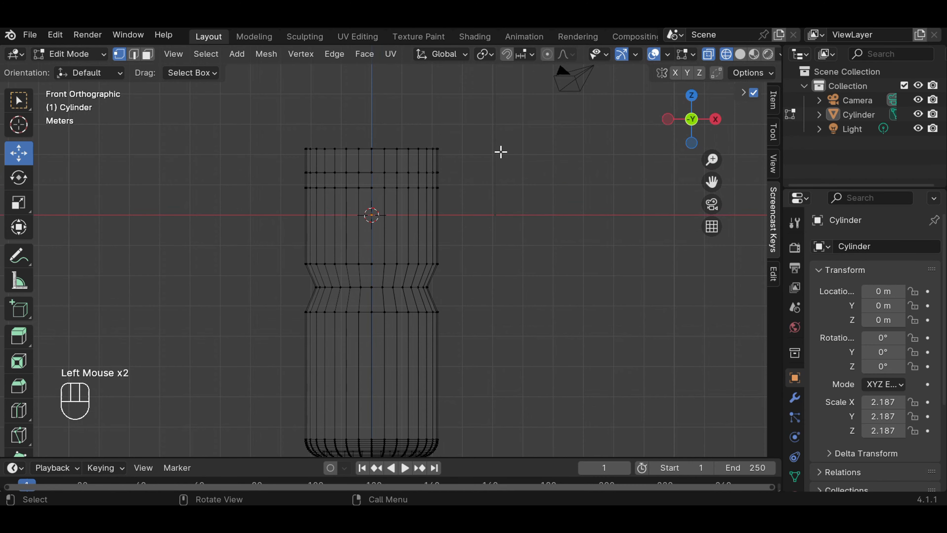
pyautogui.scroll(1, 429, 158)
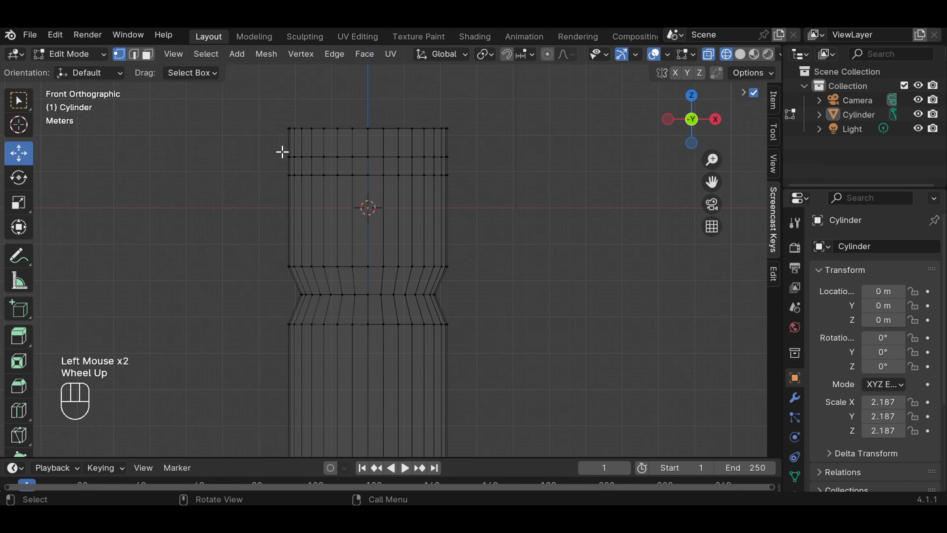
pyautogui.moveTo(282, 150); pyautogui.dragTo(446, 161)
pyautogui.moveTo(368, 94); pyautogui.dragTo(370, 88)
pyautogui.click(516, 167)
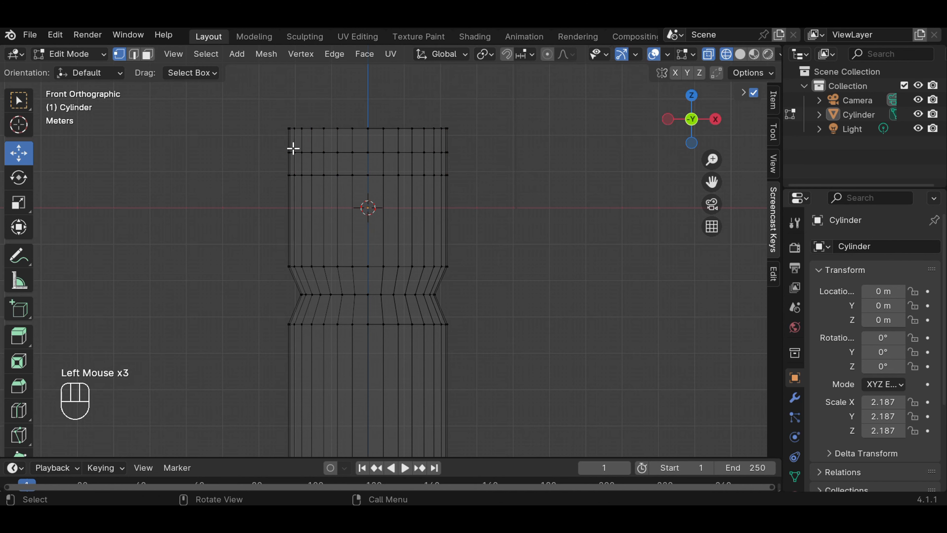
# Step: Scale the second ring from the top inward to about 0.63 to form the base of the neck, and deselect it
pyautogui.moveTo(274, 147); pyautogui.dragTo(491, 165)
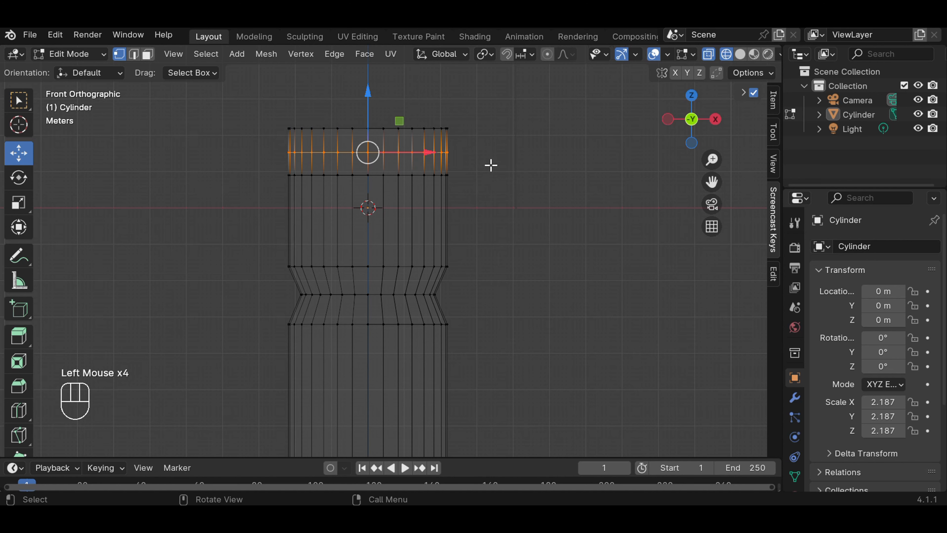
pyautogui.press('s')
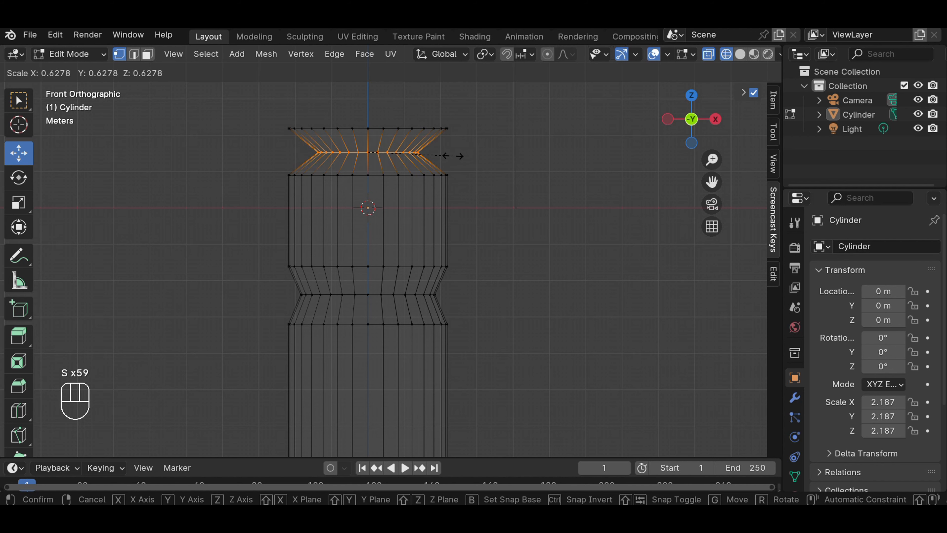
pyautogui.click(452, 155)
pyautogui.click(483, 143)
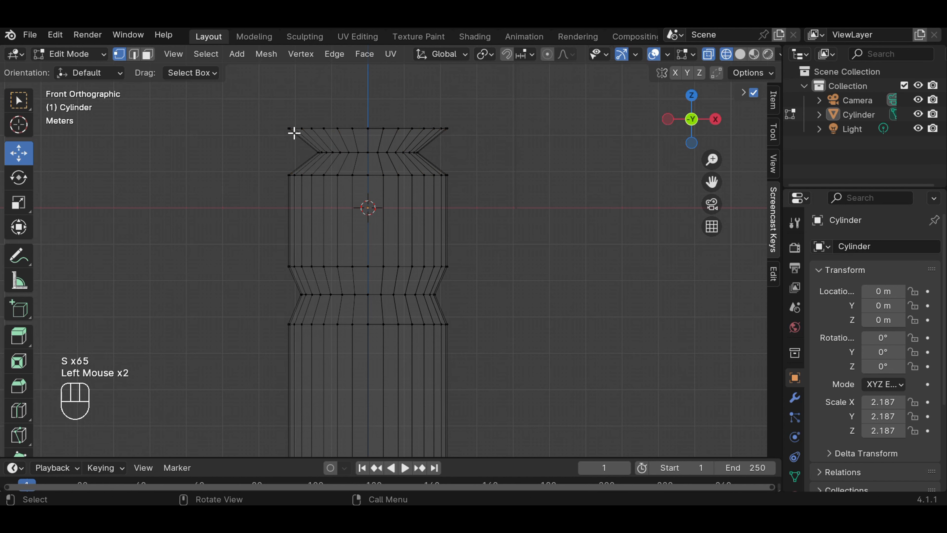
# Step: Scale the top rim inward to about 0.63 so it matches the narrowed ring beneath it, and deselect it
pyautogui.moveTo(277, 123); pyautogui.dragTo(500, 136)
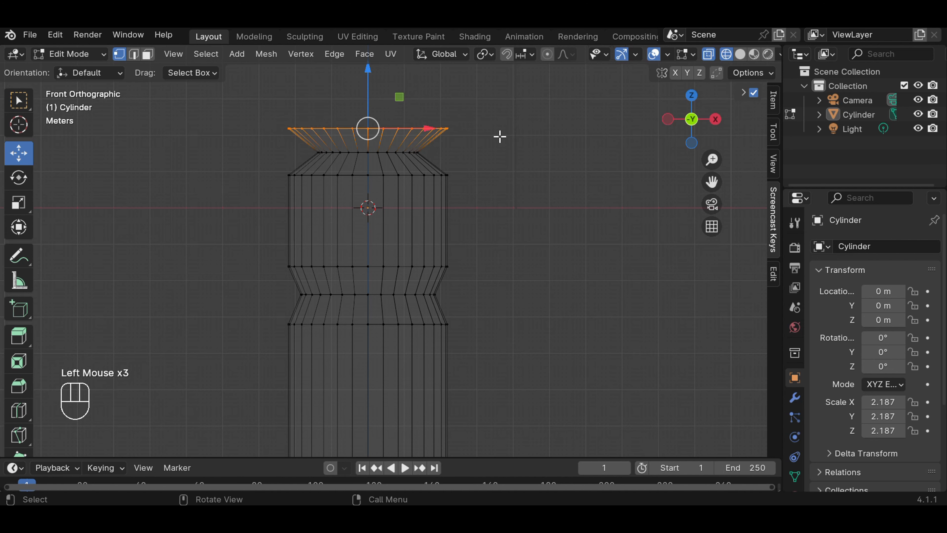
pyautogui.press('s')
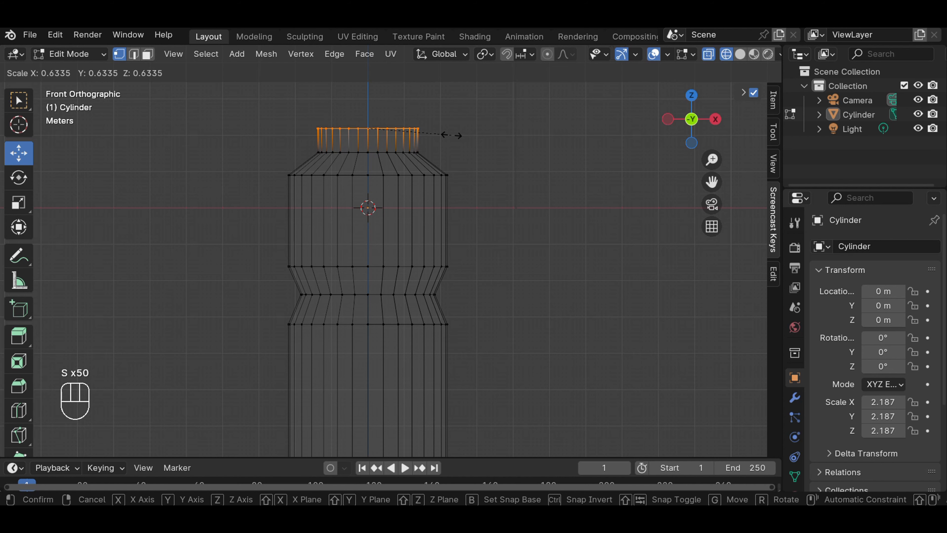
pyautogui.click(451, 134)
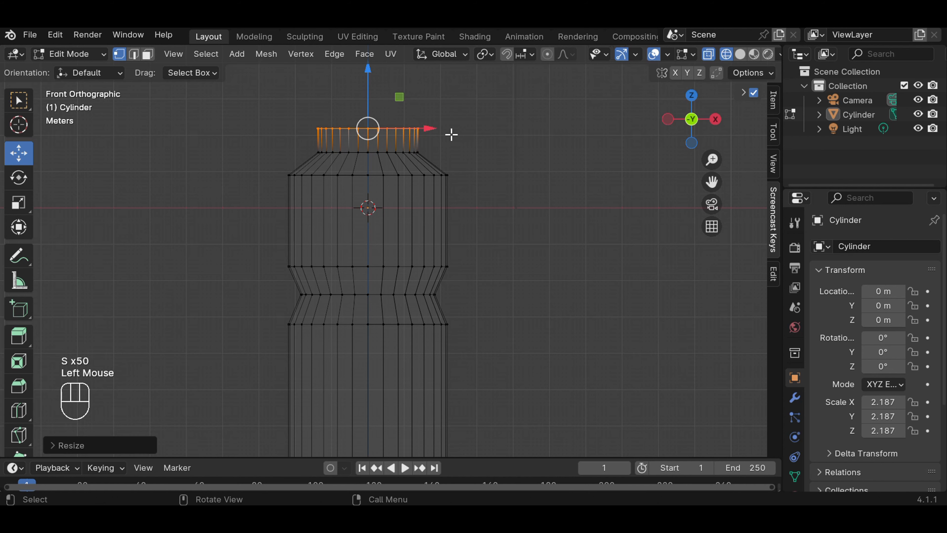
pyautogui.click(530, 211)
# Step: Scale the top two rings together inward to about 0.83 to narrow the bottle's neck, and deselect them
pyautogui.moveTo(306, 149); pyautogui.dragTo(448, 161)
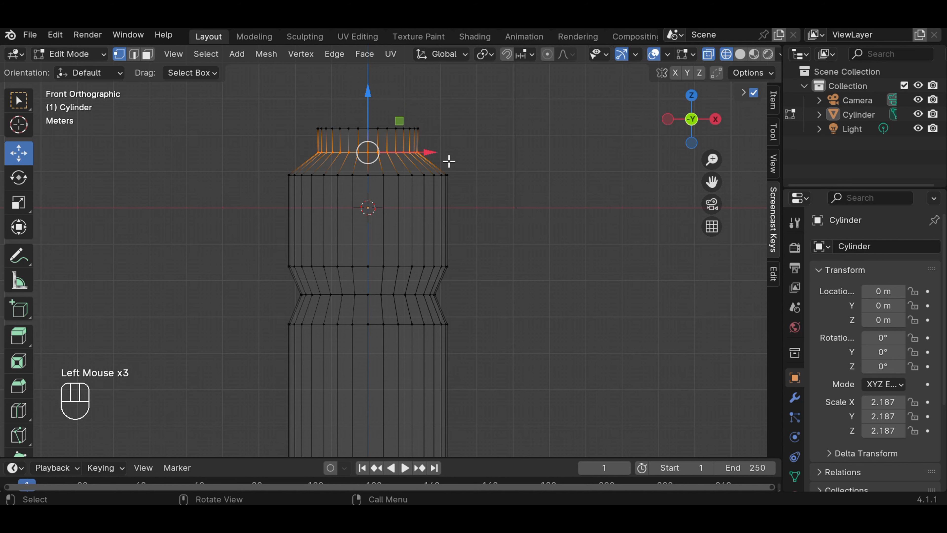
pyautogui.click(474, 137)
pyautogui.moveTo(303, 114); pyautogui.dragTo(449, 159)
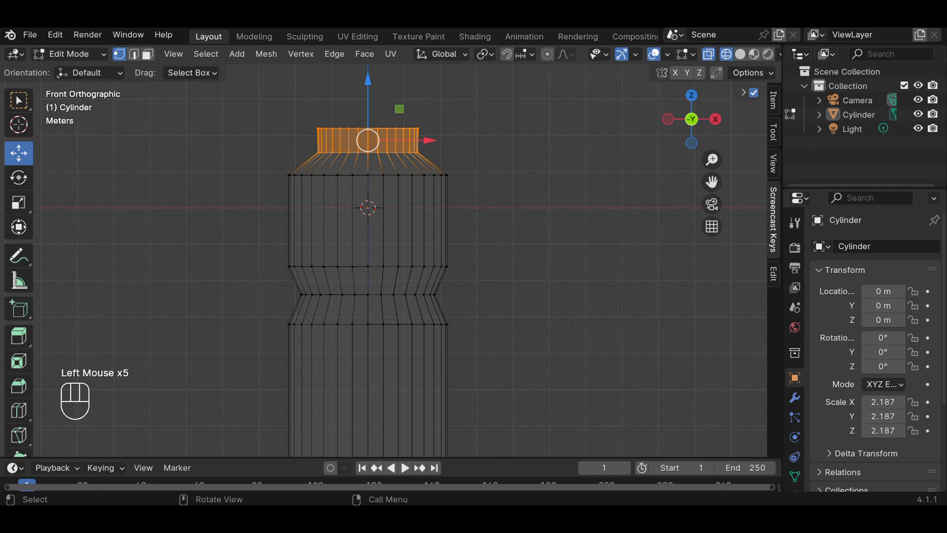
pyautogui.press('s')
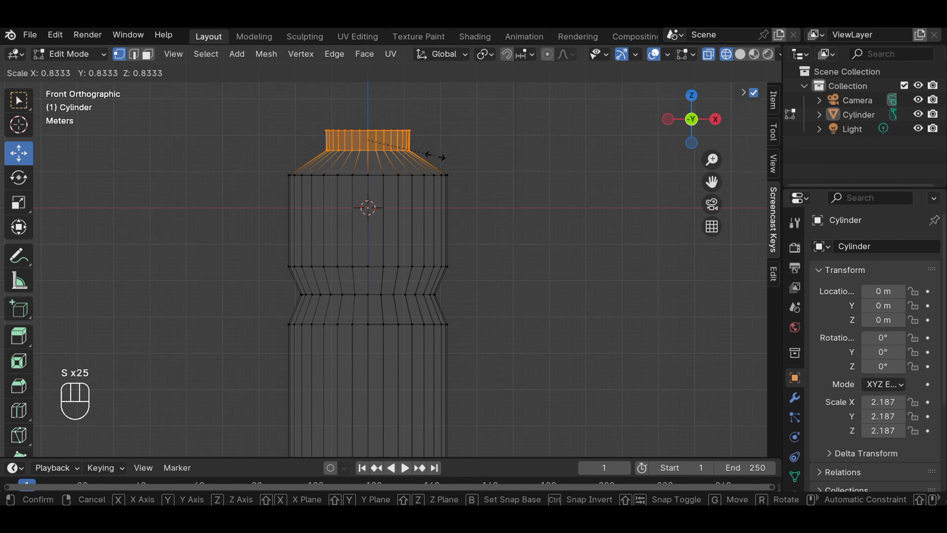
pyautogui.click(434, 156)
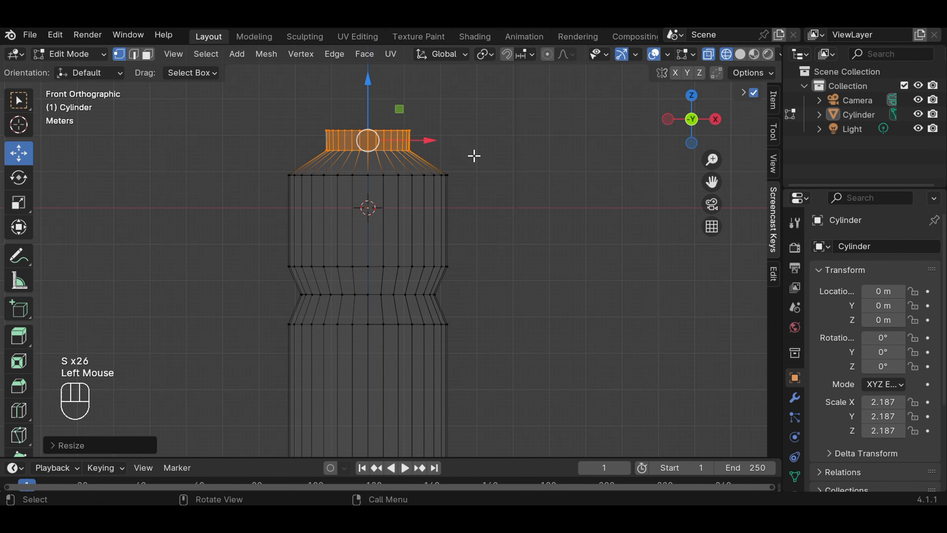
pyautogui.click(497, 161)
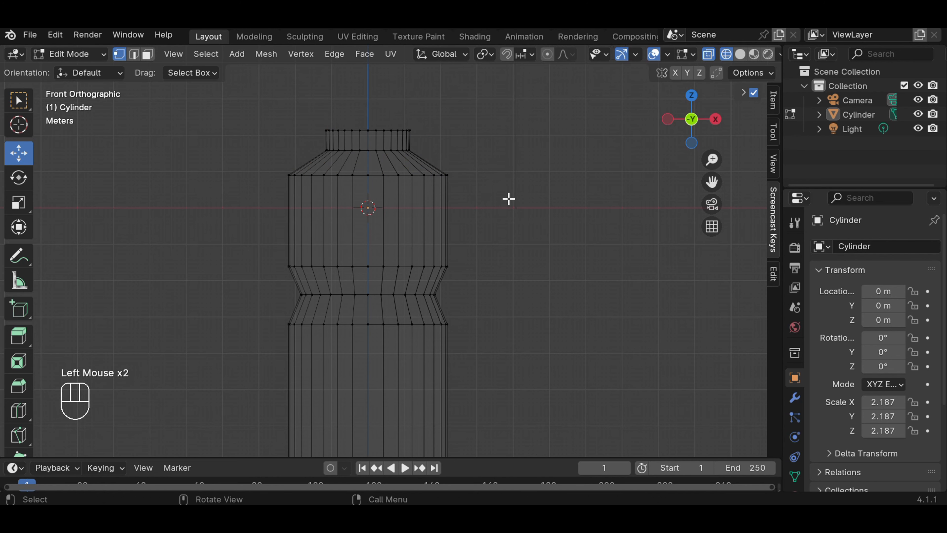
# Step: Switch to solid shading and examine the bottle's overall shape, then its neck and shoulder from above
pyautogui.scroll(-2, 509, 199)
pyautogui.scroll(1, 509, 215)
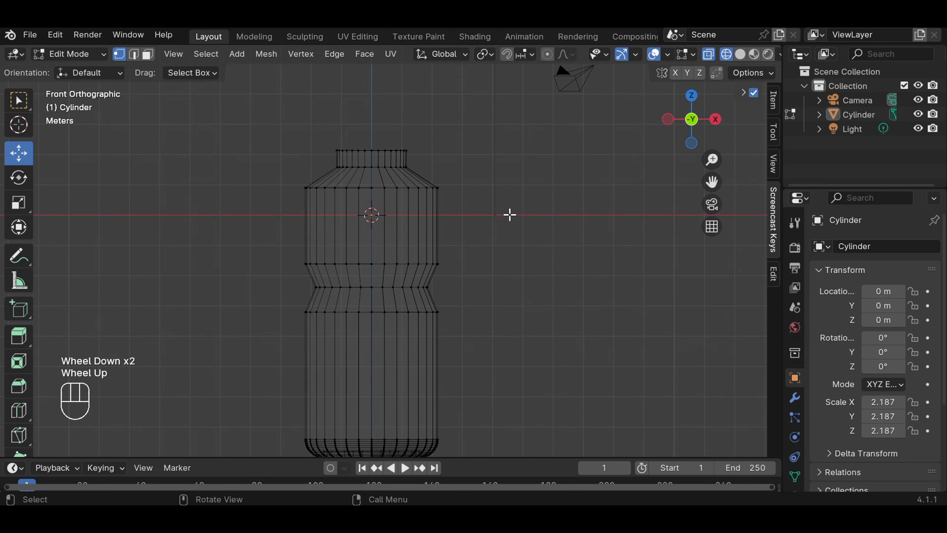
pyautogui.click(739, 55)
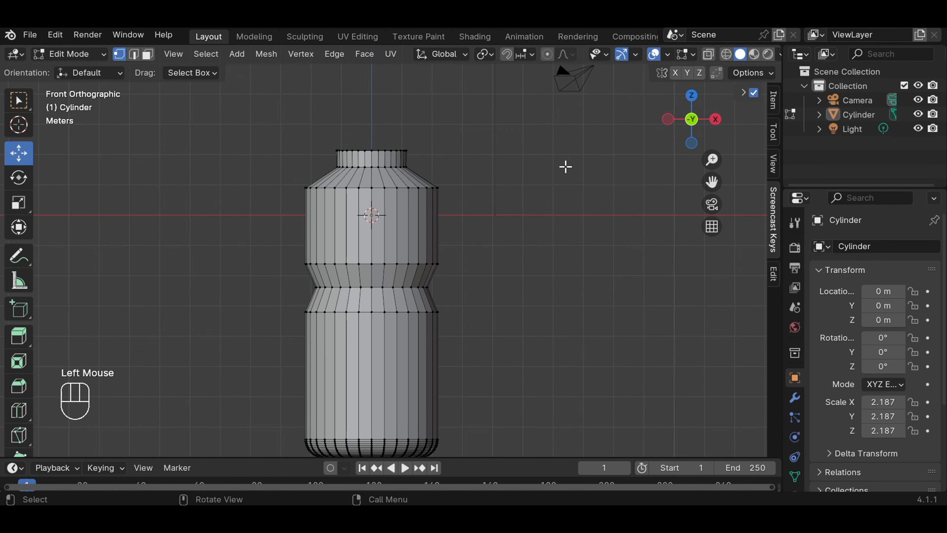
pyautogui.scroll(-2, 517, 199)
pyautogui.moveTo(505, 193); pyautogui.dragTo(532, 212, button='middle')
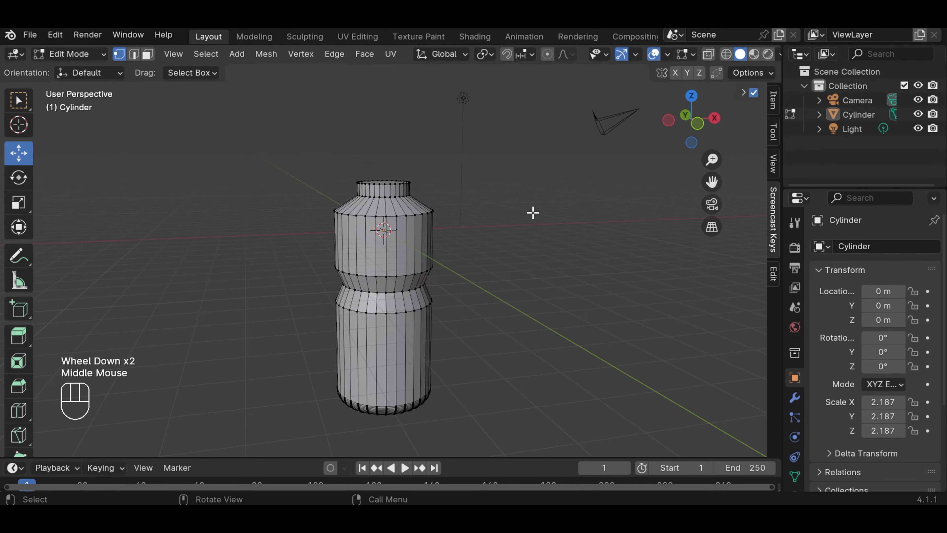
pyautogui.scroll(1, 532, 213)
pyautogui.scroll(2, 533, 212)
pyautogui.scroll(1, 533, 213)
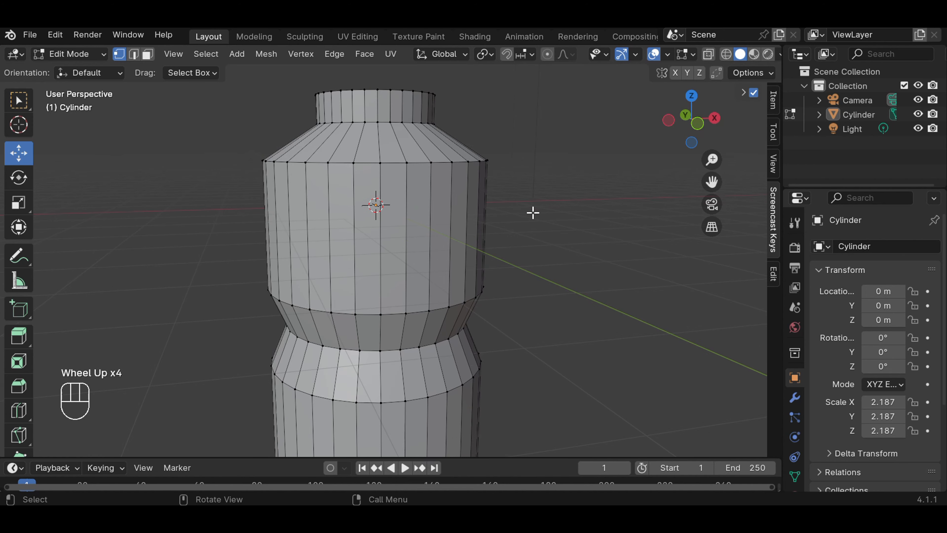
pyautogui.scroll(-1, 550, 314)
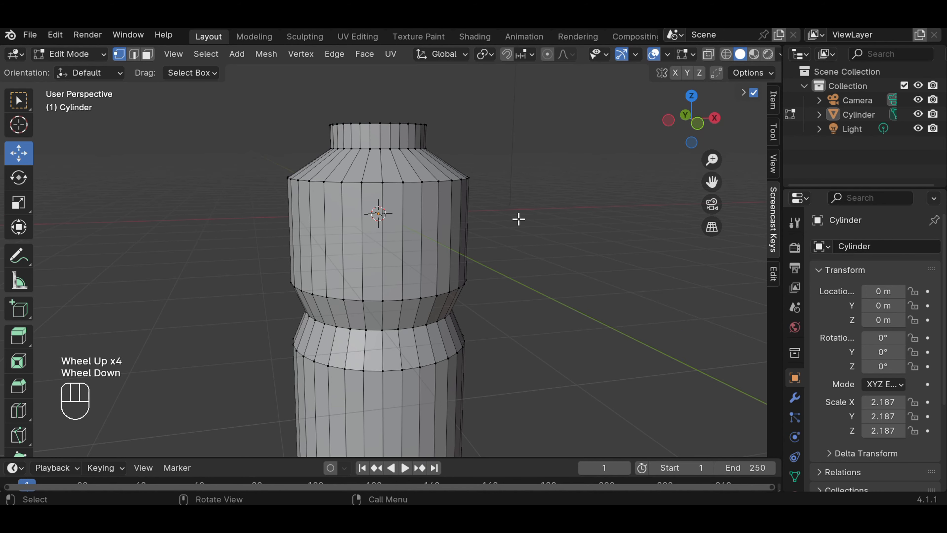
pyautogui.moveTo(518, 219); pyautogui.dragTo(514, 265, button='middle')
pyautogui.scroll(2, 514, 256)
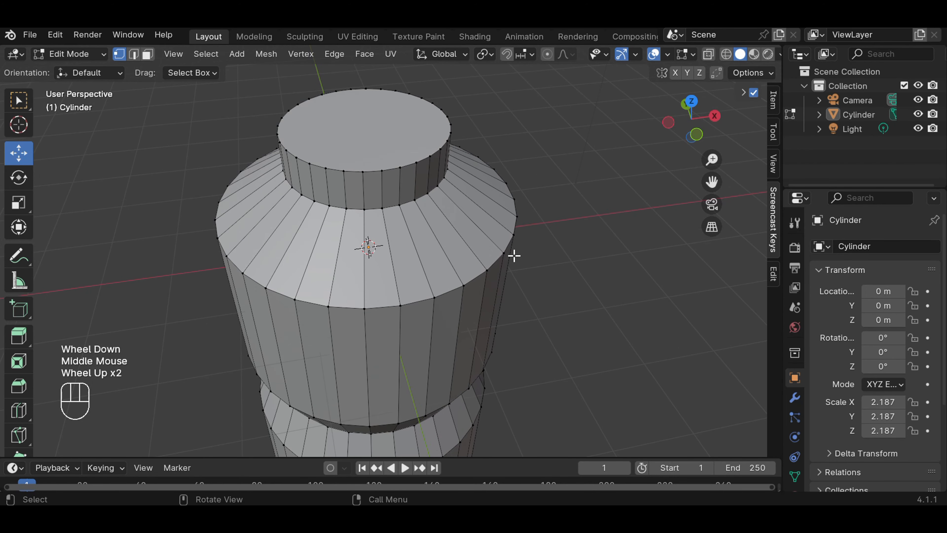
pyautogui.scroll(-1, 513, 256)
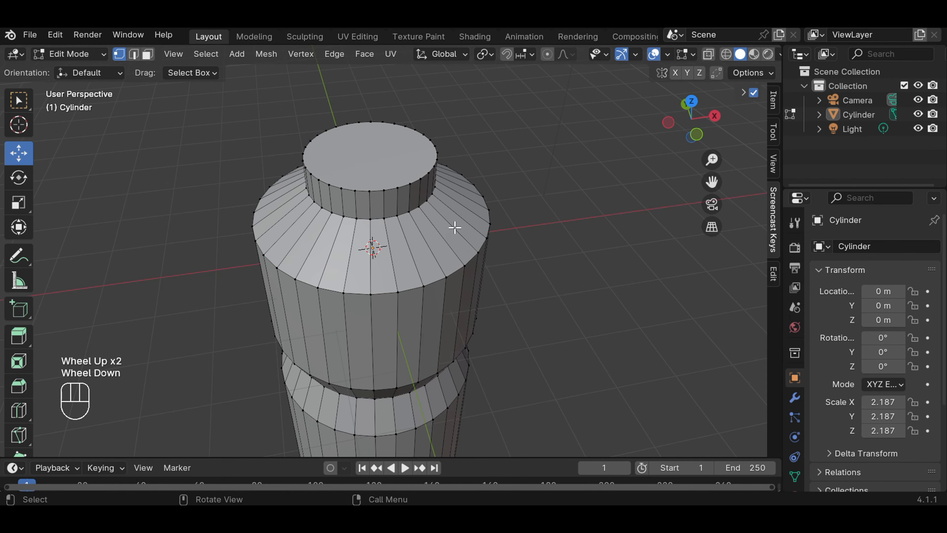
# Step: In face select mode, extrude the neck's top face in place and scale it inward to about 0.91 to form the rim
pyautogui.click(148, 53)
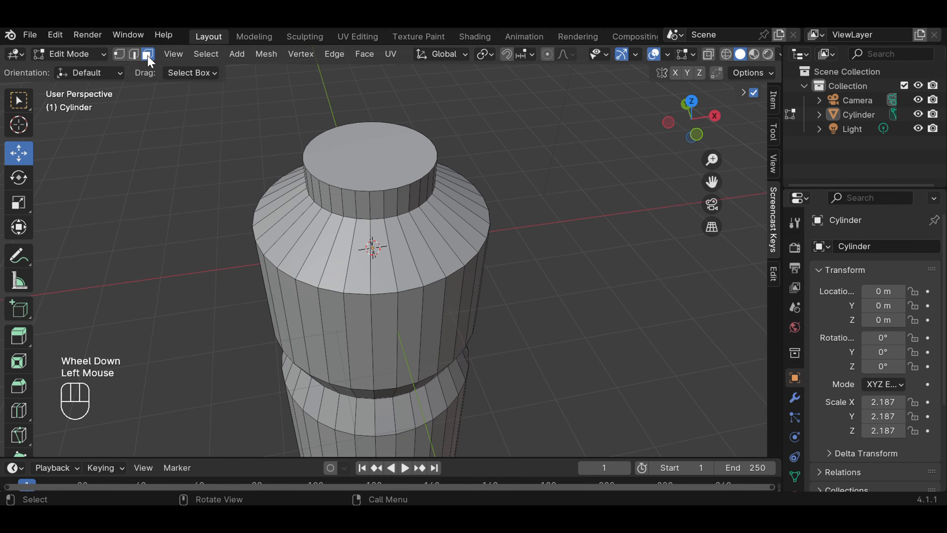
pyautogui.click(403, 164)
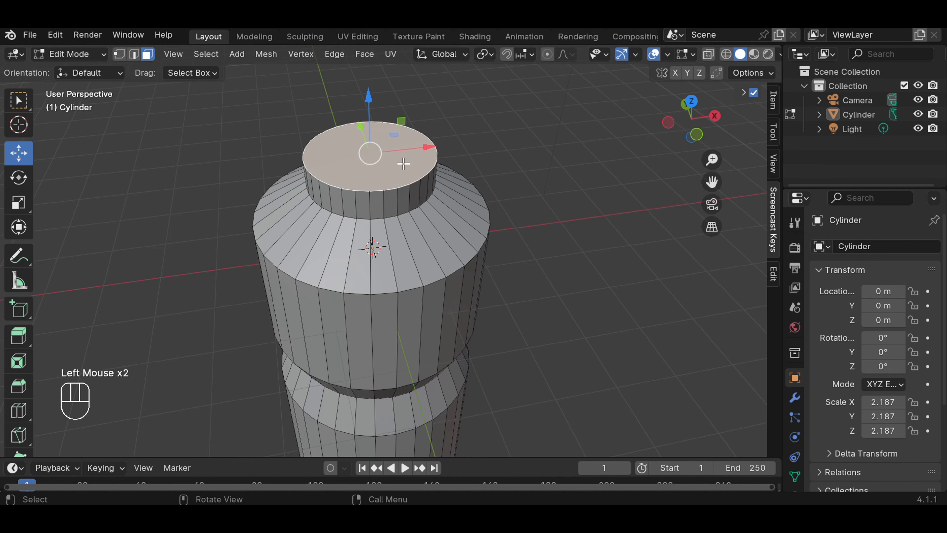
pyautogui.press('e')
pyautogui.press('s')
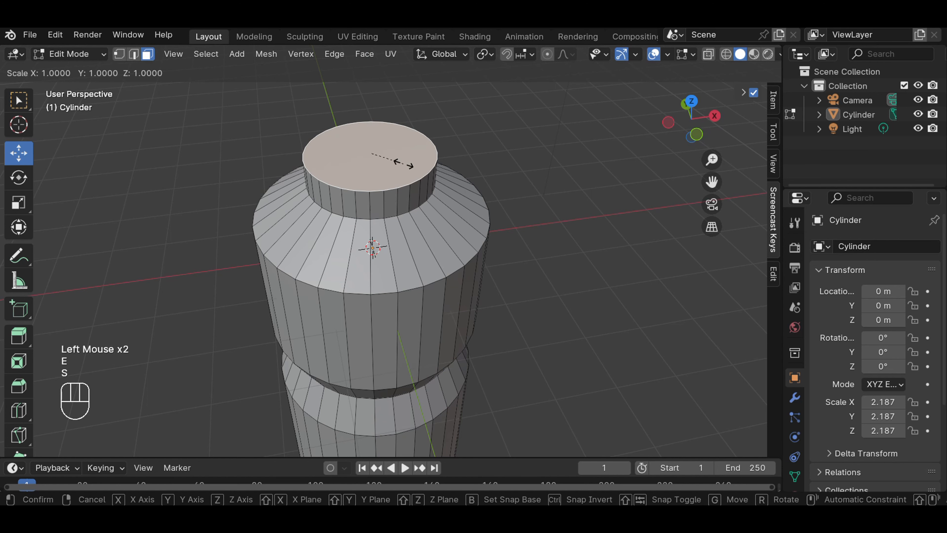
pyautogui.press('s')
pyautogui.press('s')
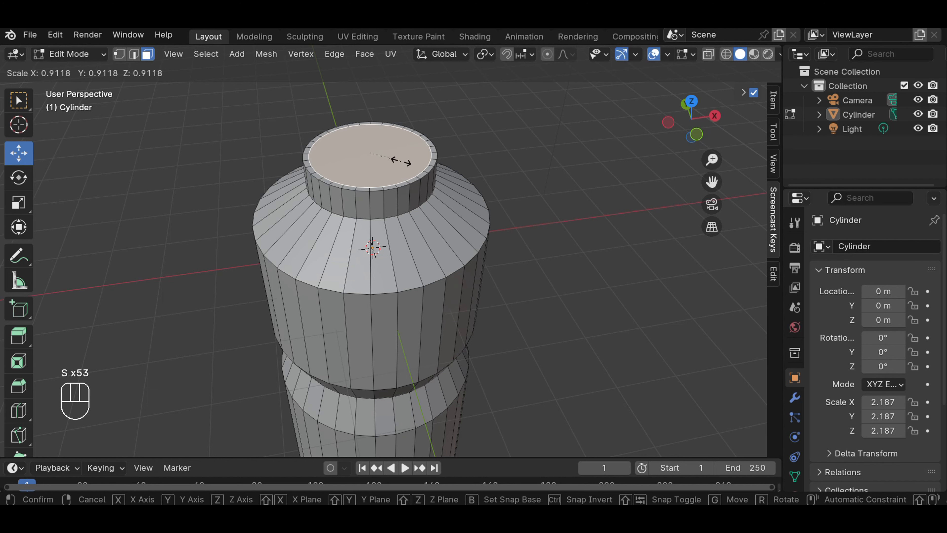
pyautogui.click(401, 161)
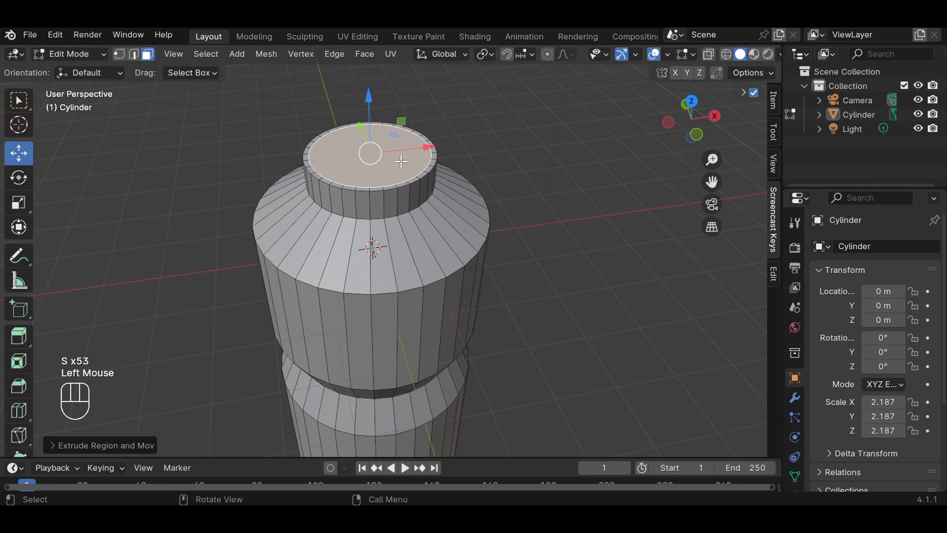
# Step: In front wireframe view with the Select Box tool active, extrude the inner top face about 0.53 m down to the neck's base
pyautogui.click(19, 100)
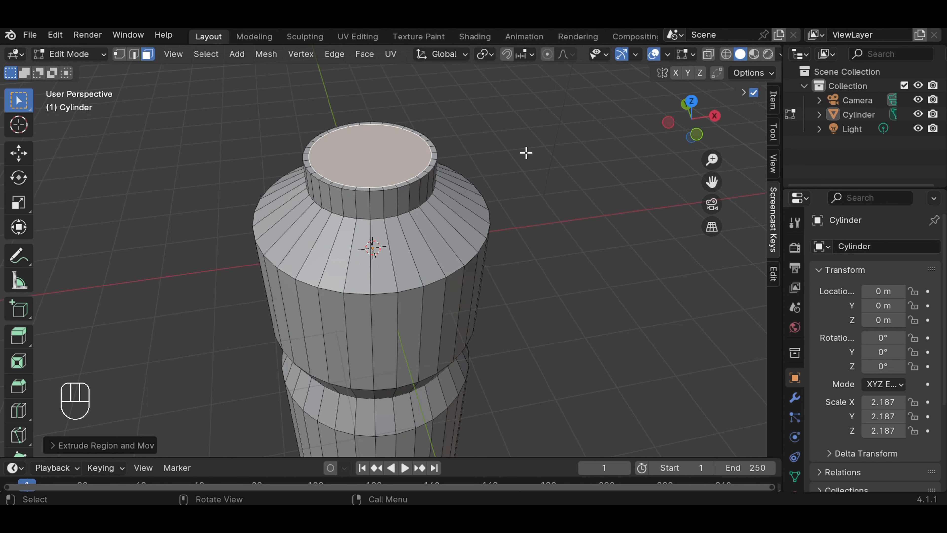
pyautogui.press('KP_1')
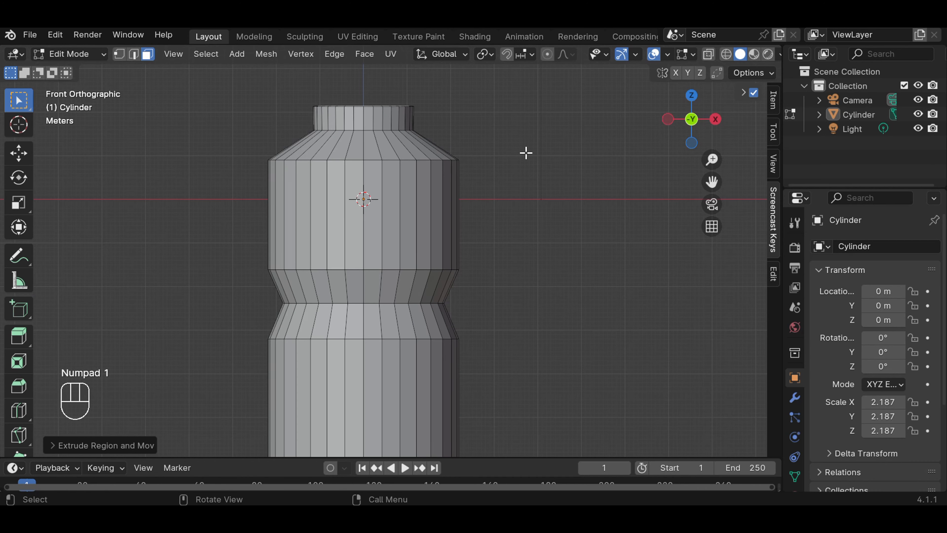
pyautogui.click(727, 55)
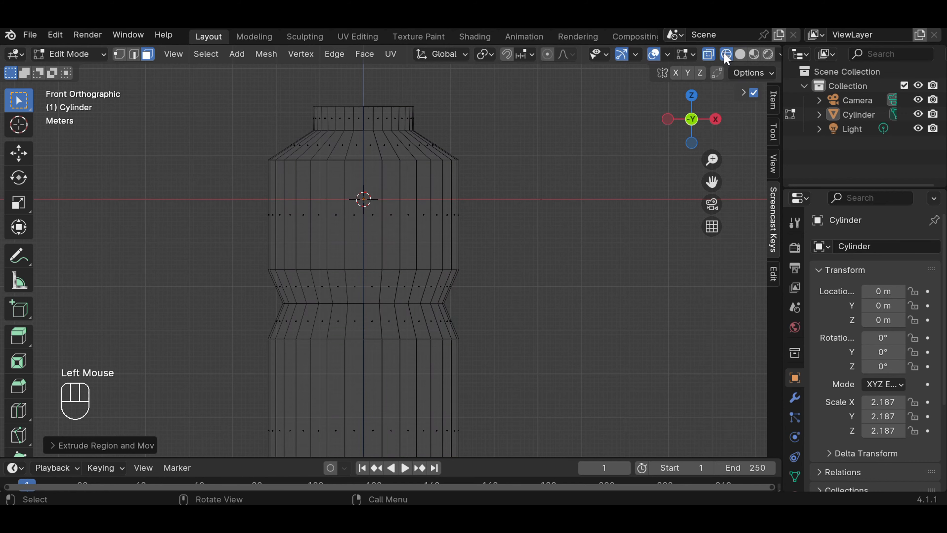
pyautogui.scroll(-2, 581, 134)
pyautogui.scroll(2, 581, 135)
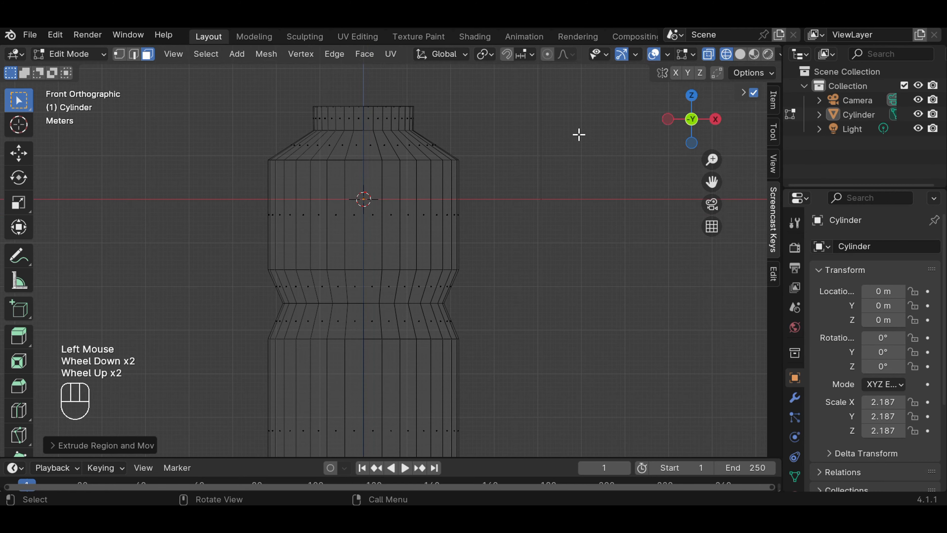
pyautogui.press('e')
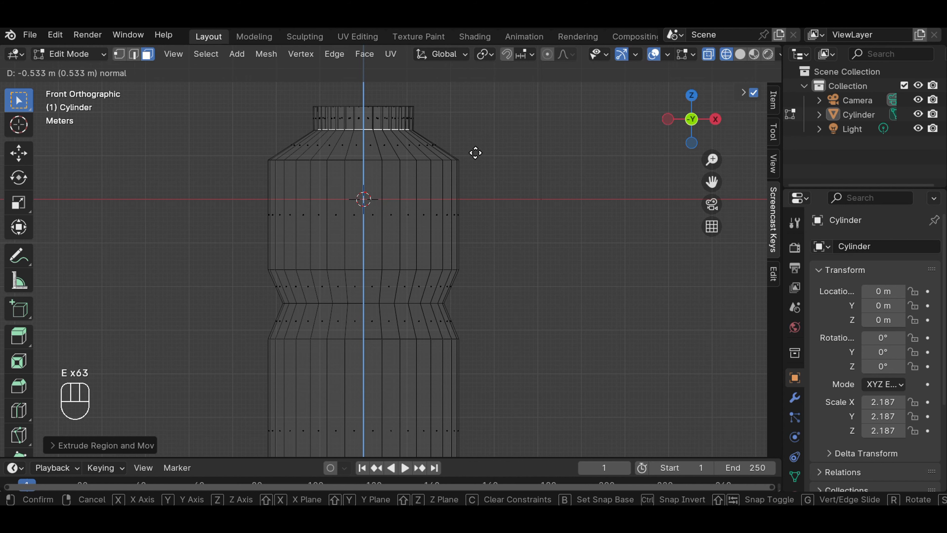
pyautogui.click(475, 152)
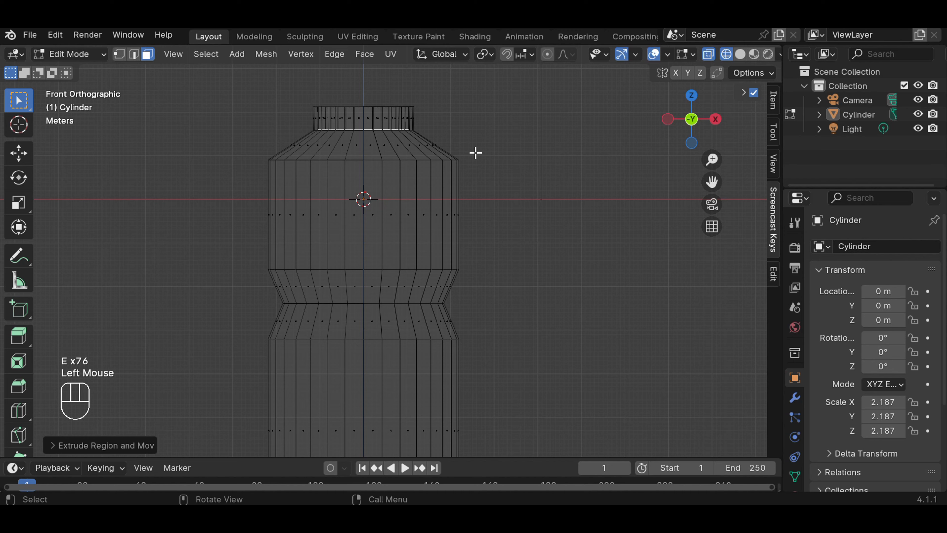
# Step: Extrude the inner face about 0.67 m down to the shoulder's lower edge and scale it outward to about 1.84
pyautogui.press('e')
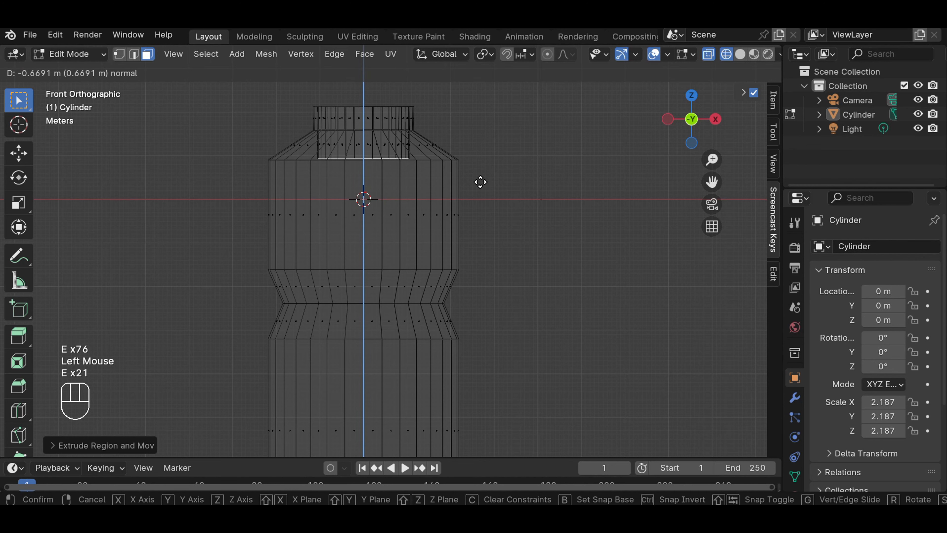
pyautogui.click(480, 182)
pyautogui.press('s')
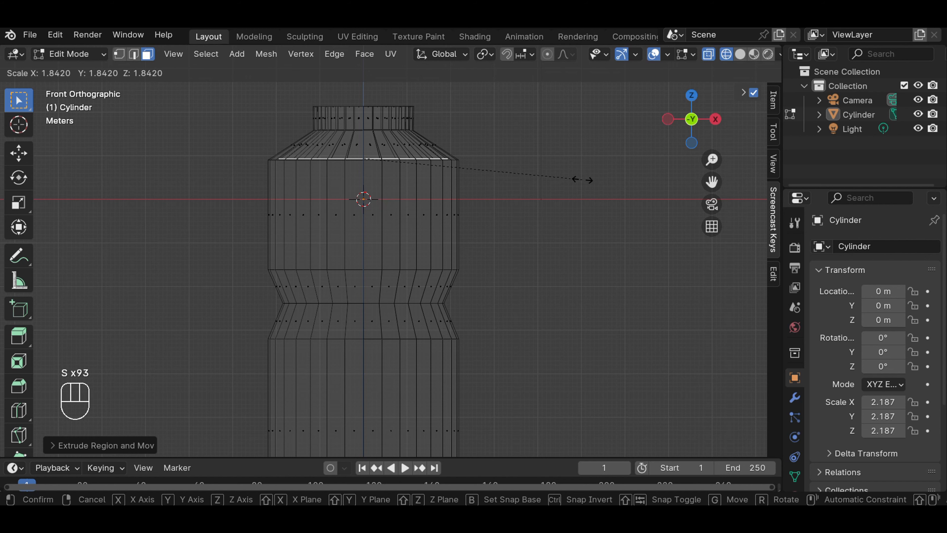
pyautogui.click(582, 179)
# Step: Extrude the inner face straight down about 2.5 m to the upper edge of the waist groove
pyautogui.press('e')
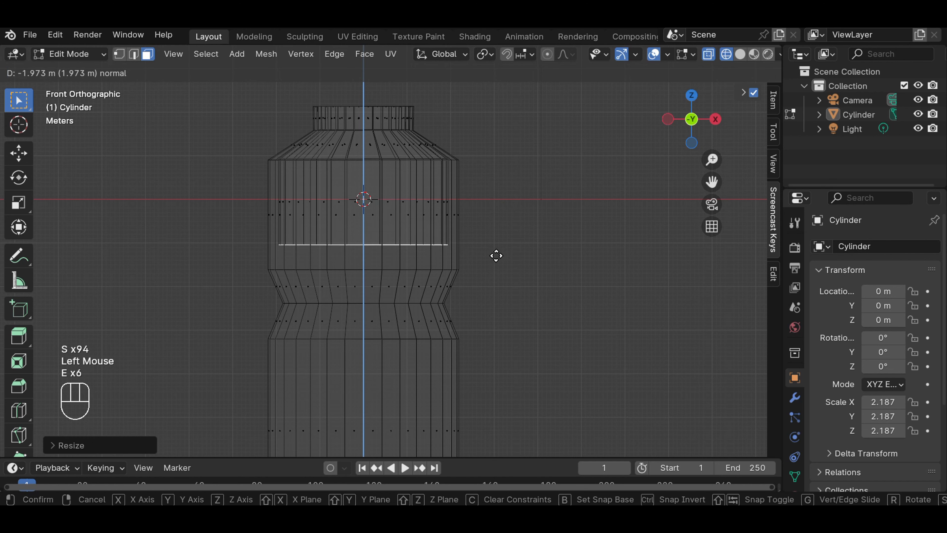
pyautogui.press('e')
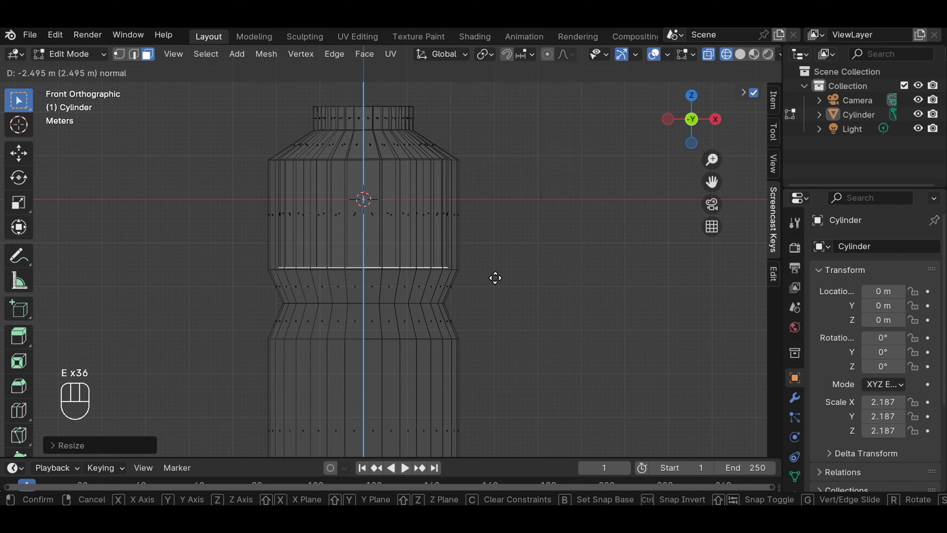
pyautogui.press('e')
pyautogui.click(496, 280)
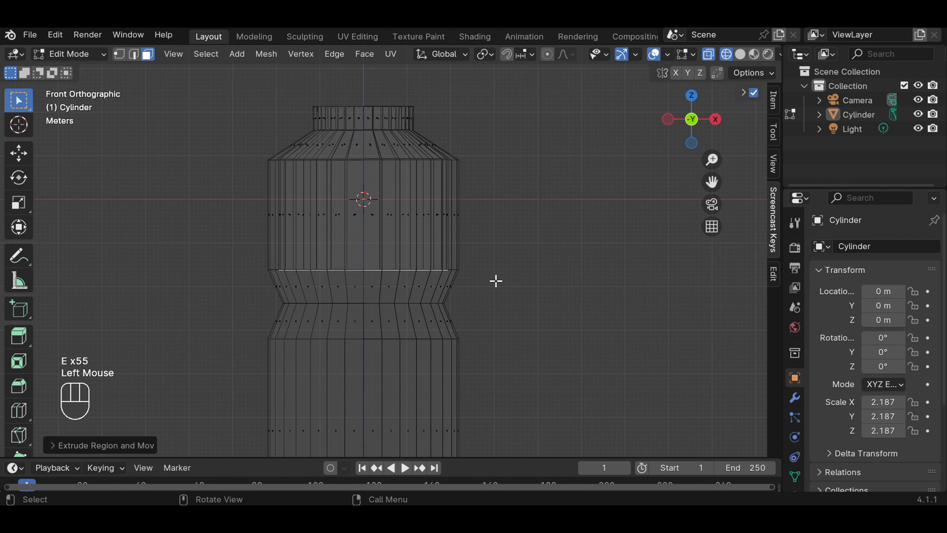
# Step: Extrude the inner face down to the waist groove's narrowest ring and scale it inward to about 0.87
pyautogui.press('e')
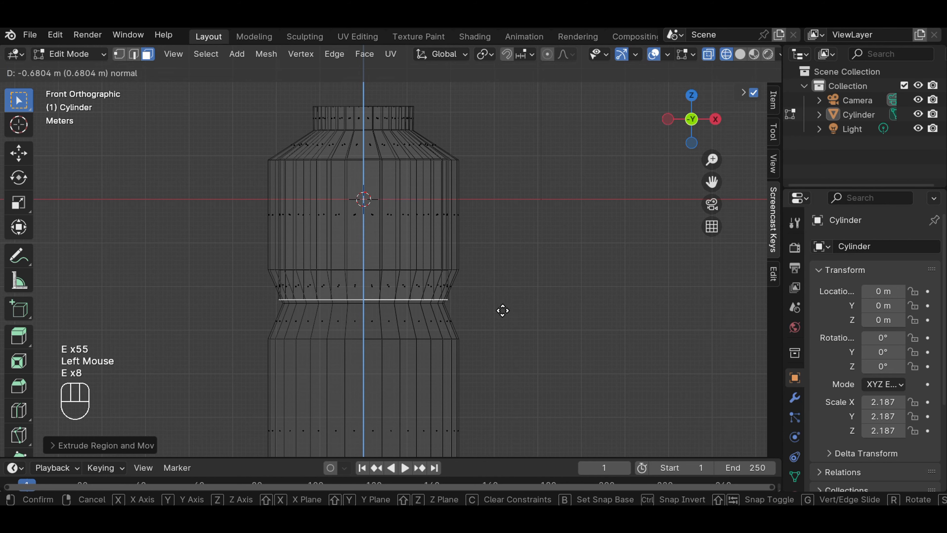
pyautogui.click(509, 314)
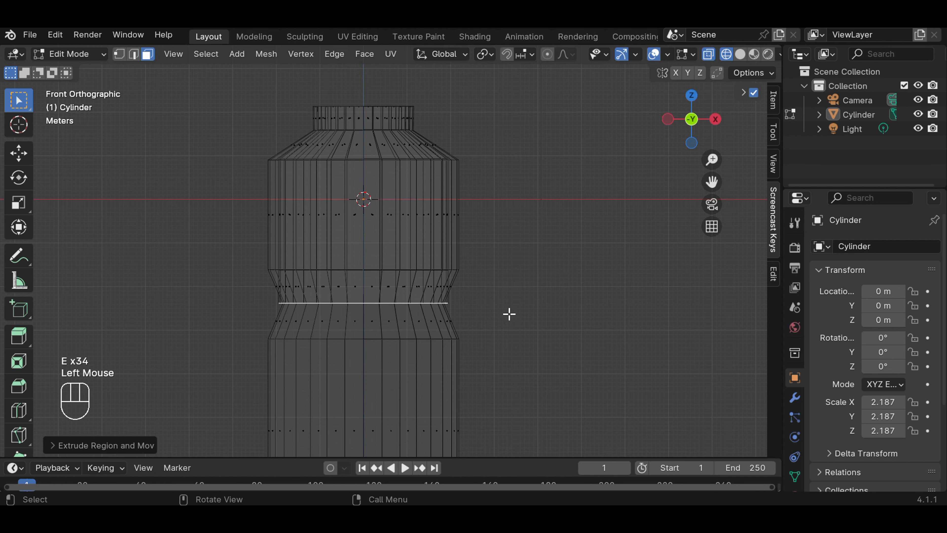
pyautogui.press('s')
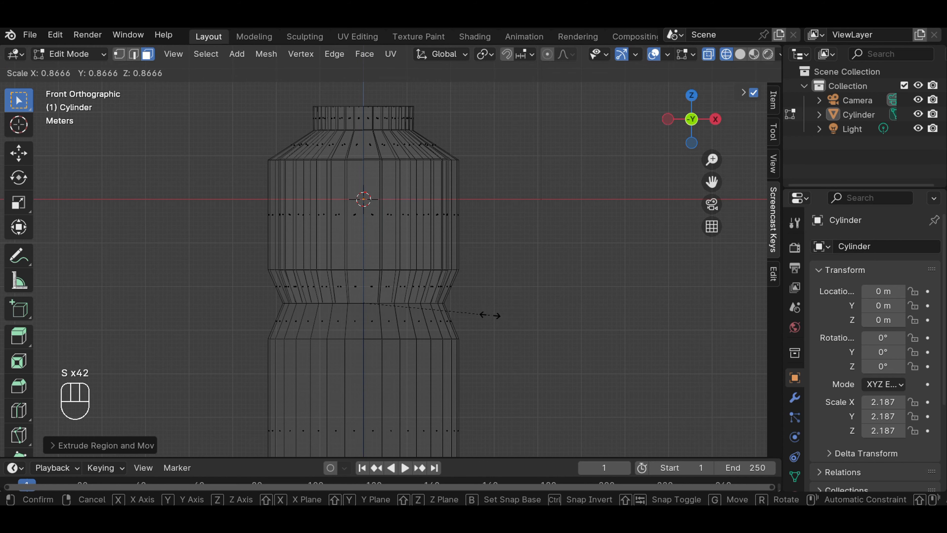
pyautogui.click(490, 316)
# Step: Extrude the inner face down to the waist groove's lower edge and scale it outward to about 1.2
pyautogui.press('e')
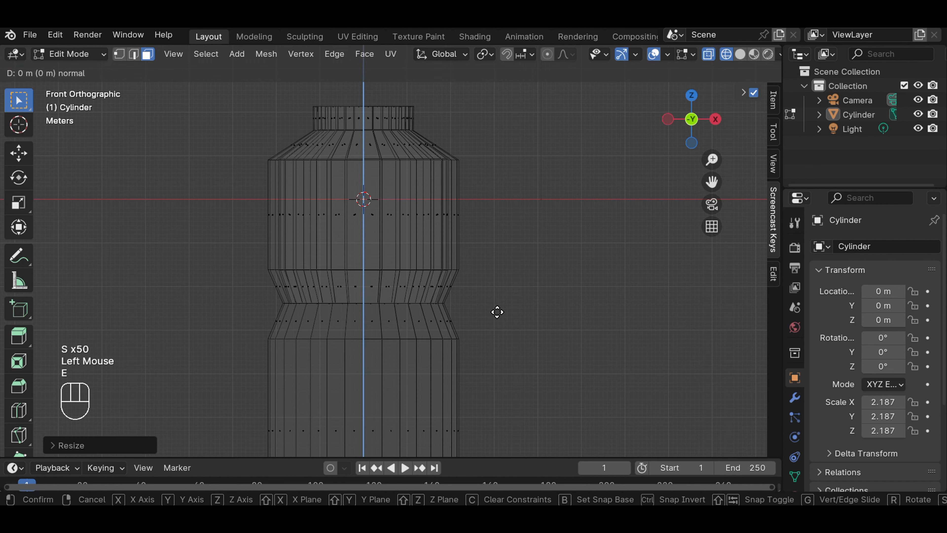
pyautogui.click(495, 347)
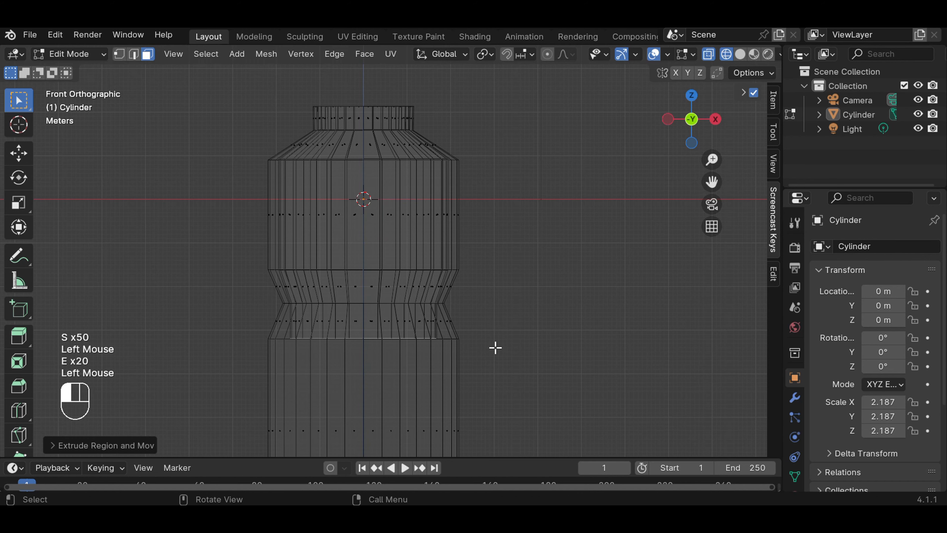
pyautogui.press('s')
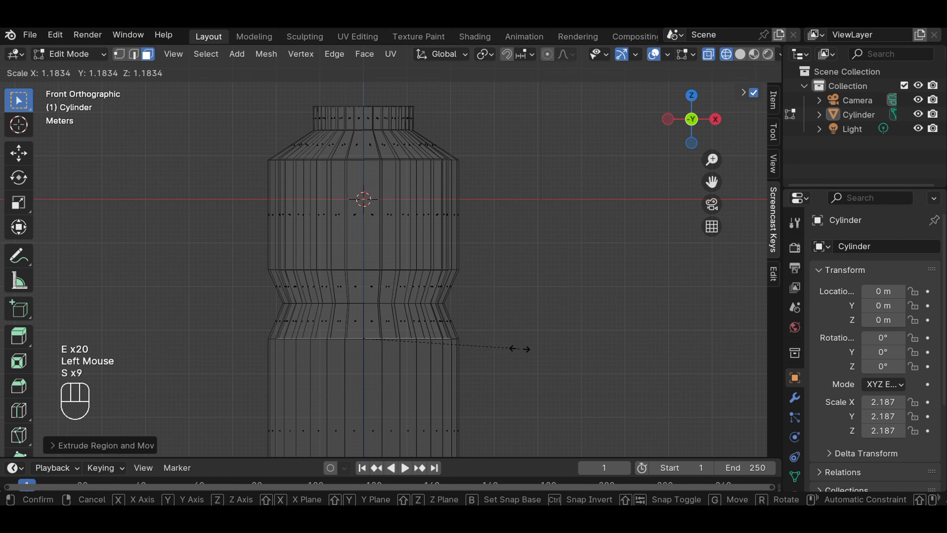
pyautogui.click(522, 349)
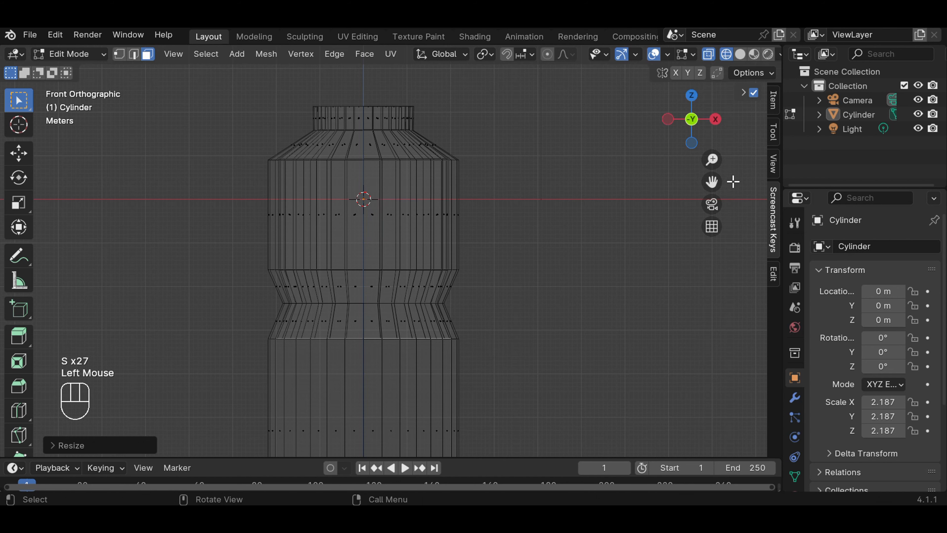
# Step: Extrude the inner face straight down about 4.25 m to the upper edge of the rounded bottom
pyautogui.moveTo(711, 182); pyautogui.dragTo(678, 241)
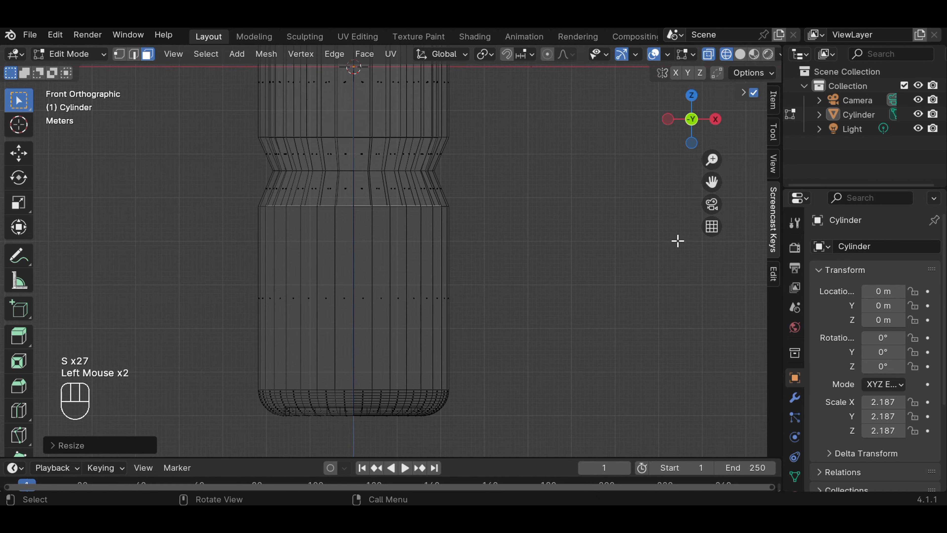
pyautogui.press('e')
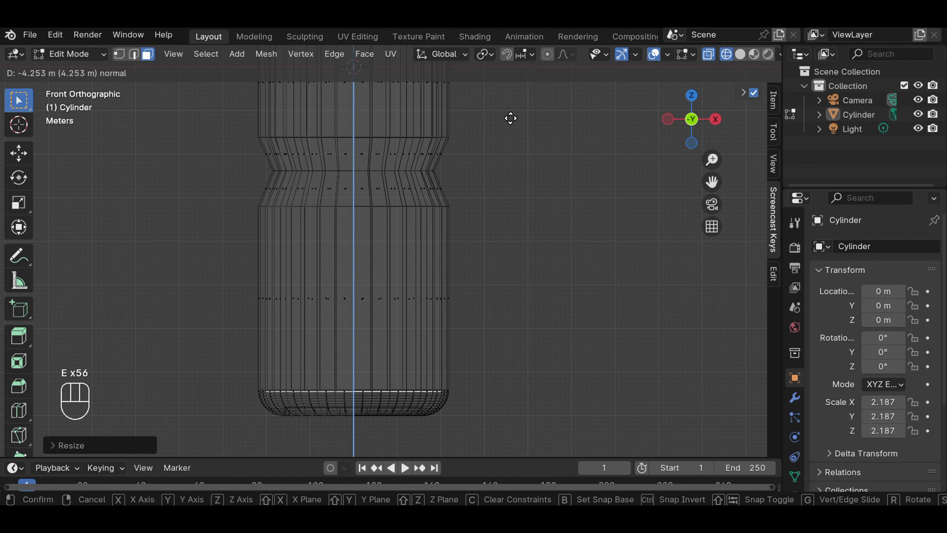
pyautogui.click(510, 118)
pyautogui.click(526, 137)
pyautogui.scroll(-2, 528, 132)
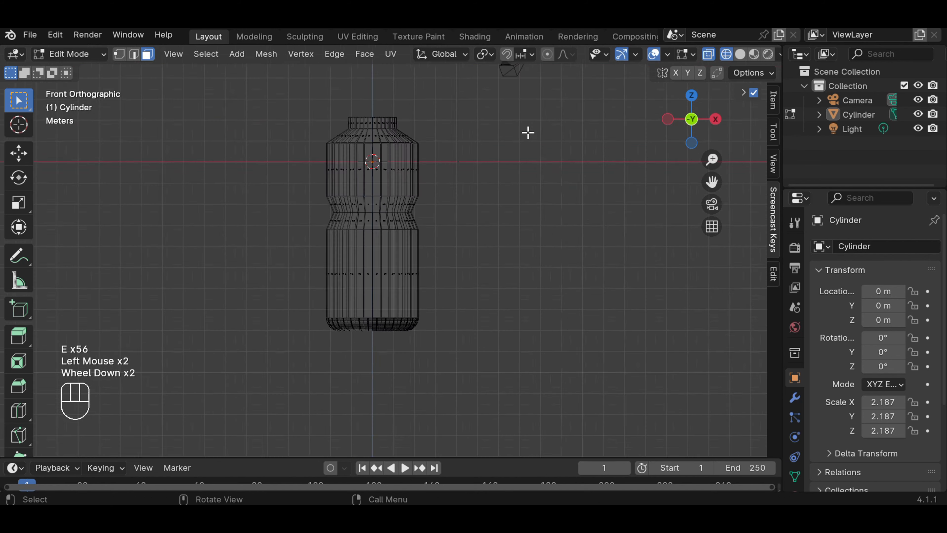
pyautogui.scroll(-1, 525, 128)
pyautogui.scroll(2, 524, 127)
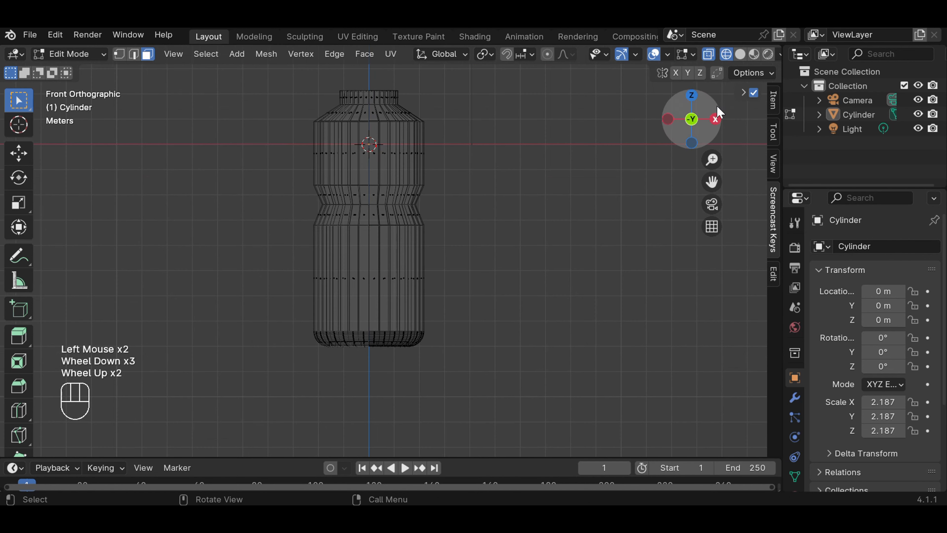
# Step: Inspect the bottle's hollow interior through the neck opening in solid shading
pyautogui.click(740, 54)
pyautogui.moveTo(517, 115); pyautogui.dragTo(573, 201, button='middle')
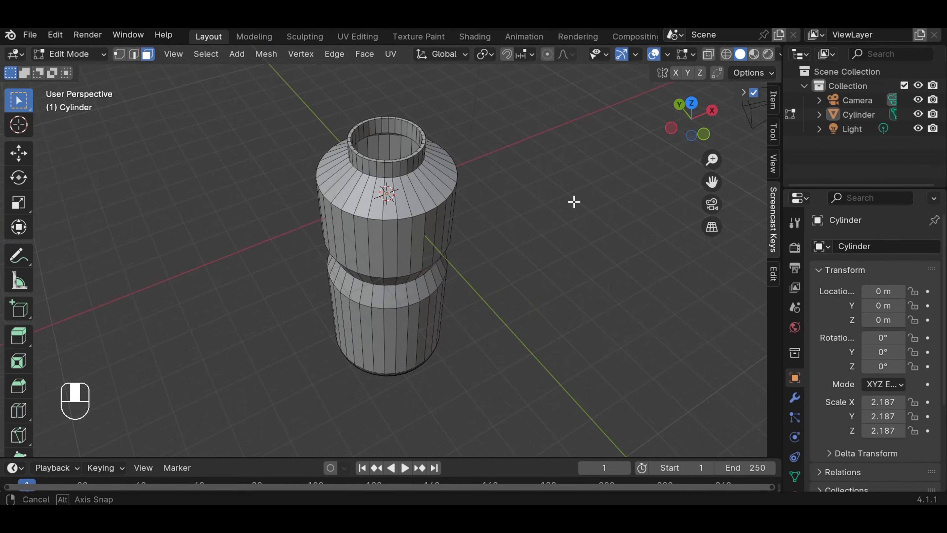
pyautogui.scroll(2, 535, 144)
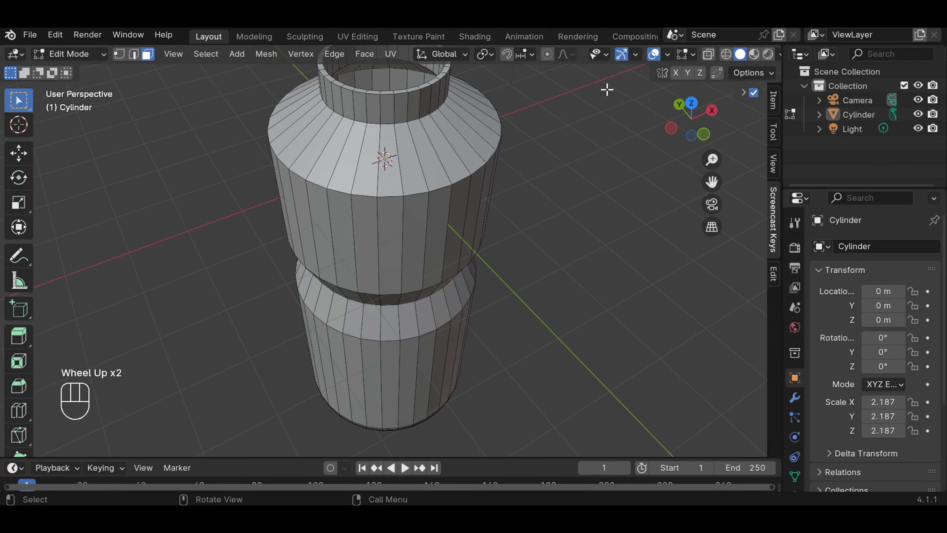
pyautogui.moveTo(712, 183); pyautogui.dragTo(718, 301)
pyautogui.scroll(1, 428, 149)
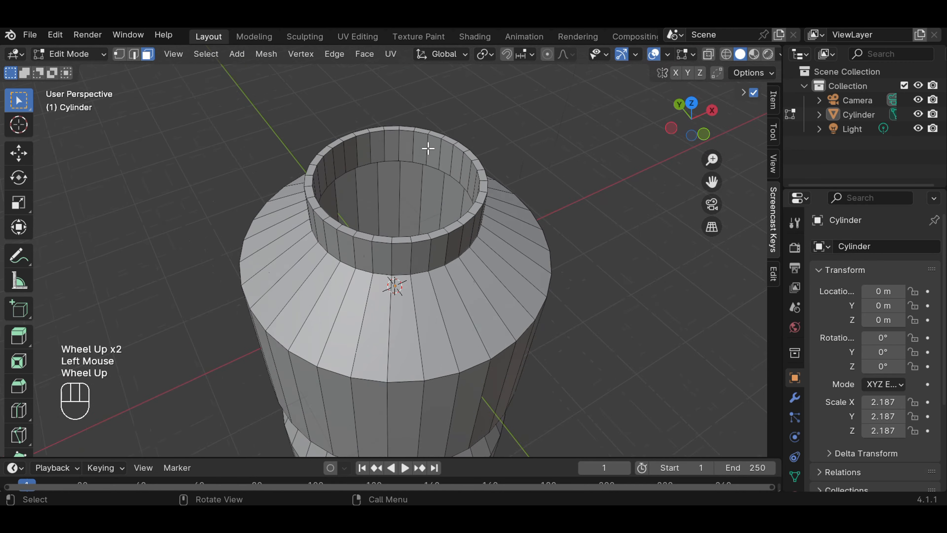
pyautogui.scroll(1, 428, 148)
pyautogui.scroll(-1, 428, 147)
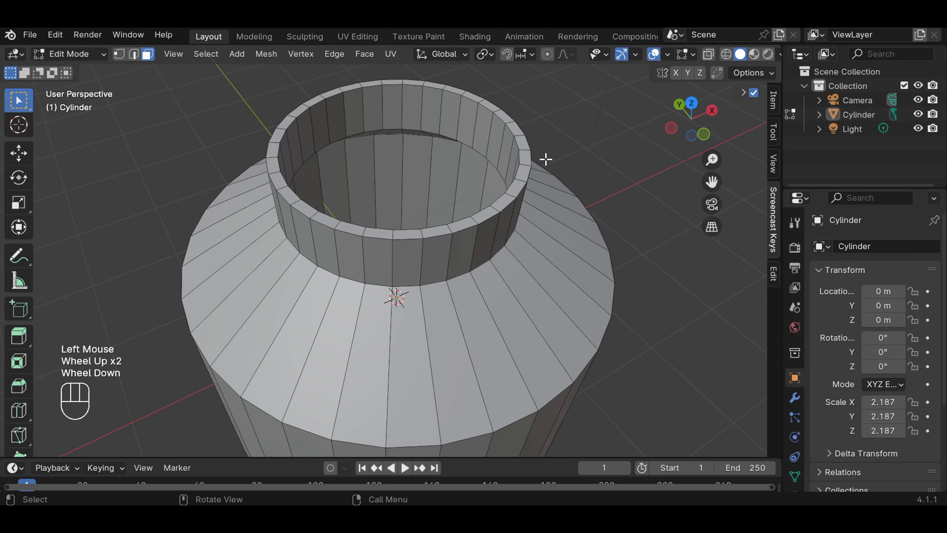
pyautogui.moveTo(546, 159); pyautogui.dragTo(527, 180, button='middle')
pyautogui.scroll(-2, 547, 113)
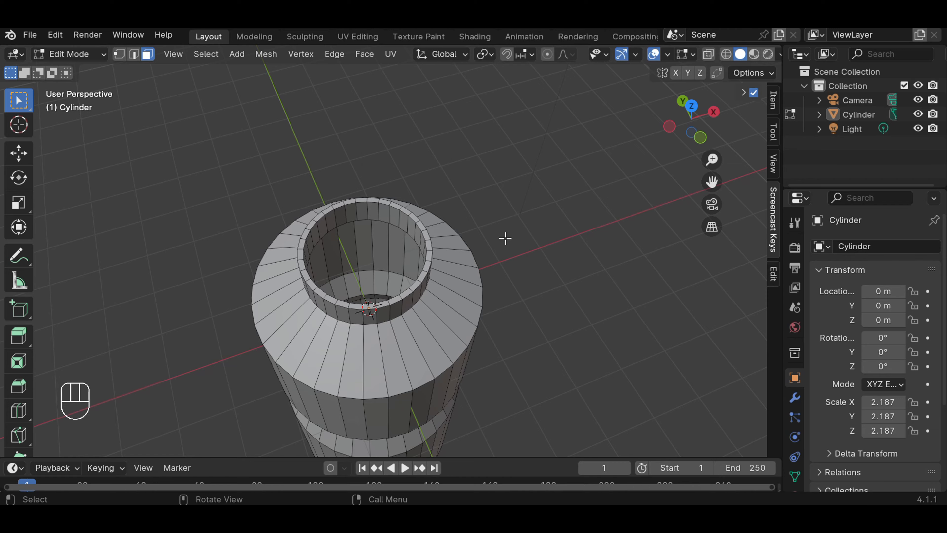
# Step: Return to a front wireframe view in Object Mode and add a new mesh cylinder
pyautogui.press('KP_1')
pyautogui.moveTo(711, 182); pyautogui.dragTo(762, 248)
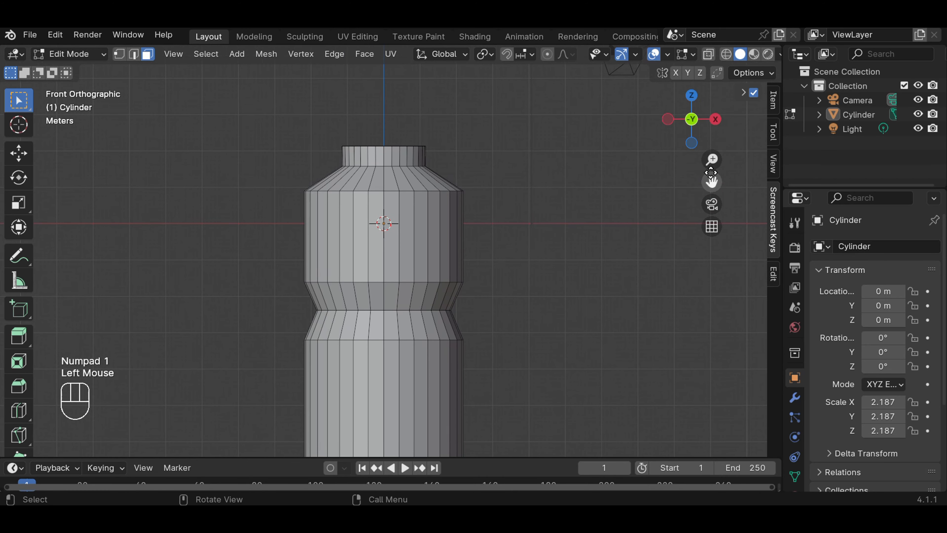
pyautogui.click(725, 54)
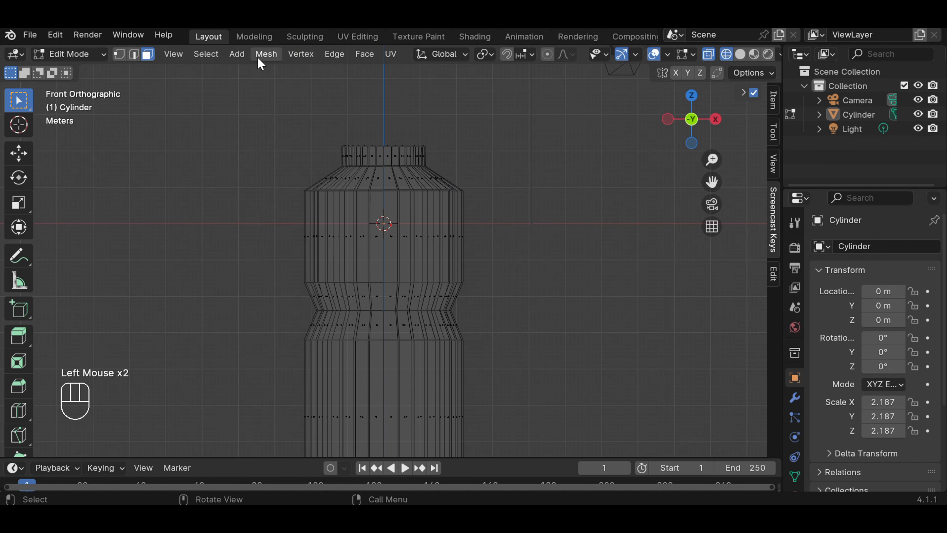
pyautogui.click(237, 55)
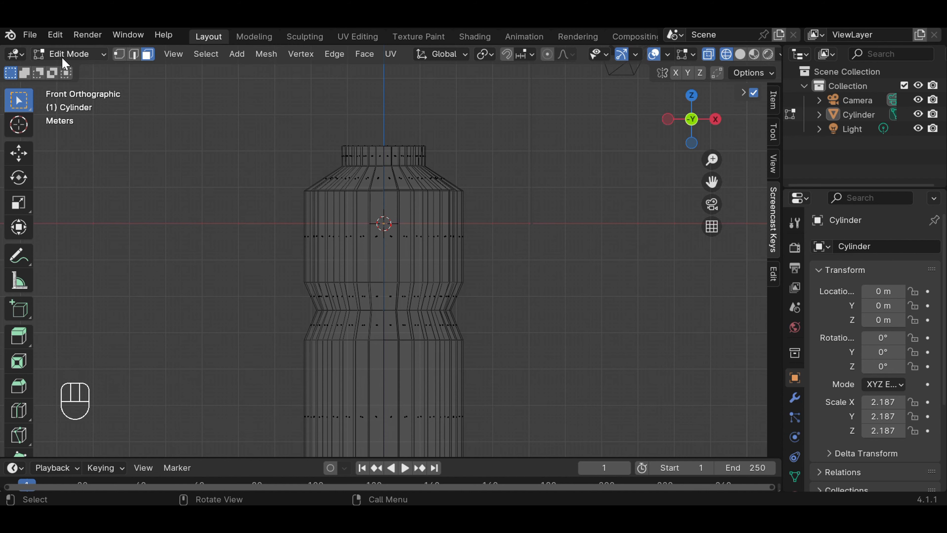
pyautogui.click(70, 54)
pyautogui.click(82, 71)
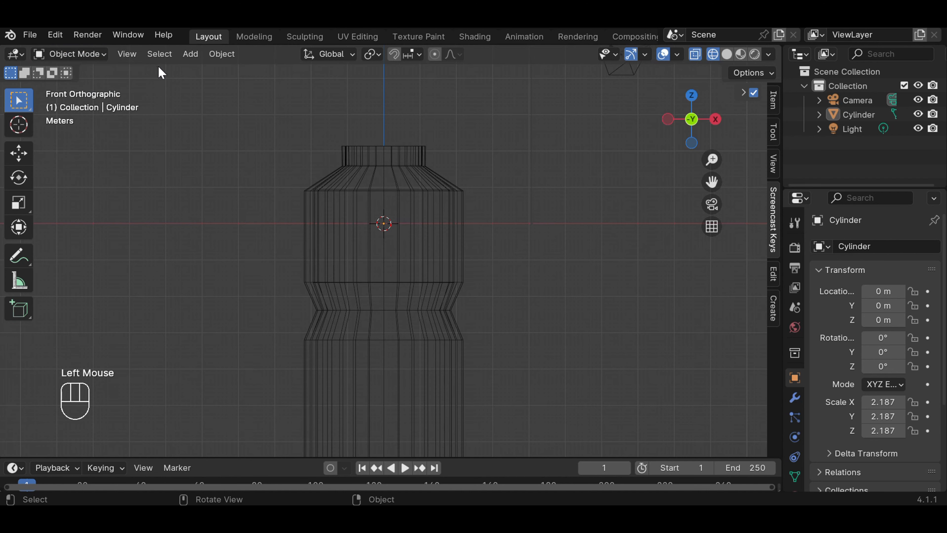
pyautogui.click(191, 54)
pyautogui.moveTo(195, 72)
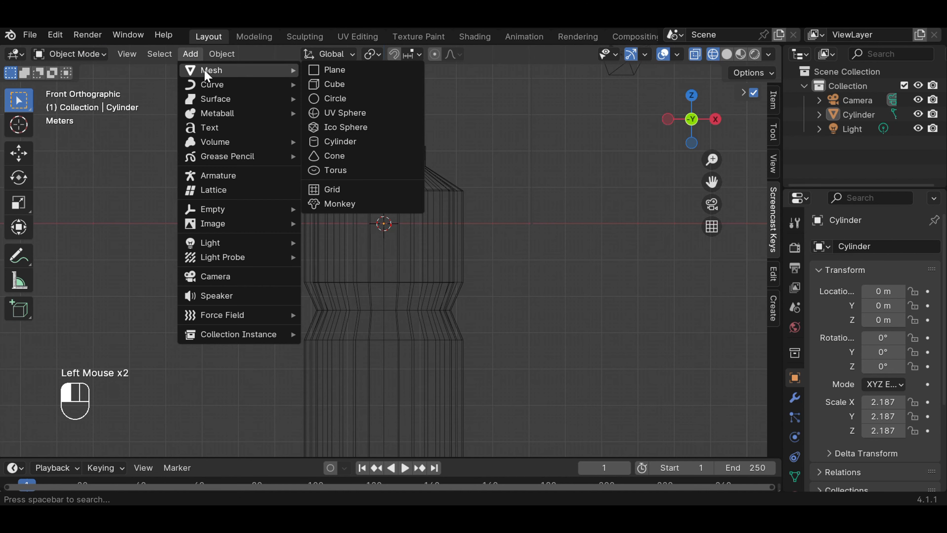
pyautogui.click(345, 138)
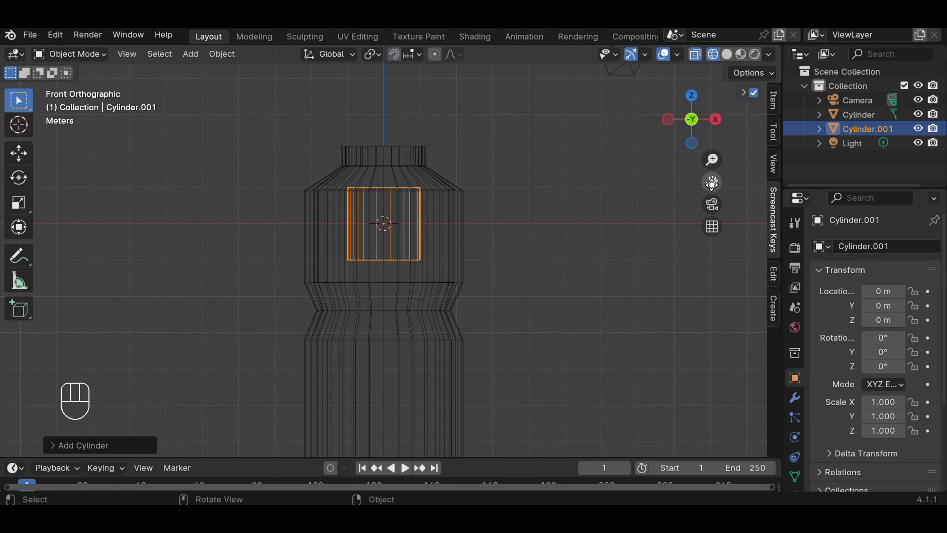
# Step: Move the new cylinder straight up along Z about 2.6 m to the bottle's neck
pyautogui.moveTo(712, 183); pyautogui.dragTo(703, 251)
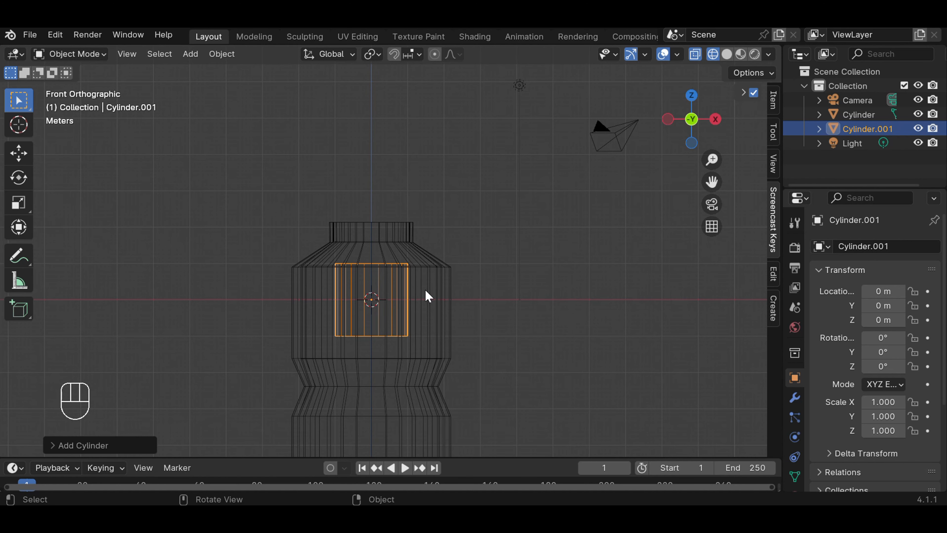
pyautogui.press('g')
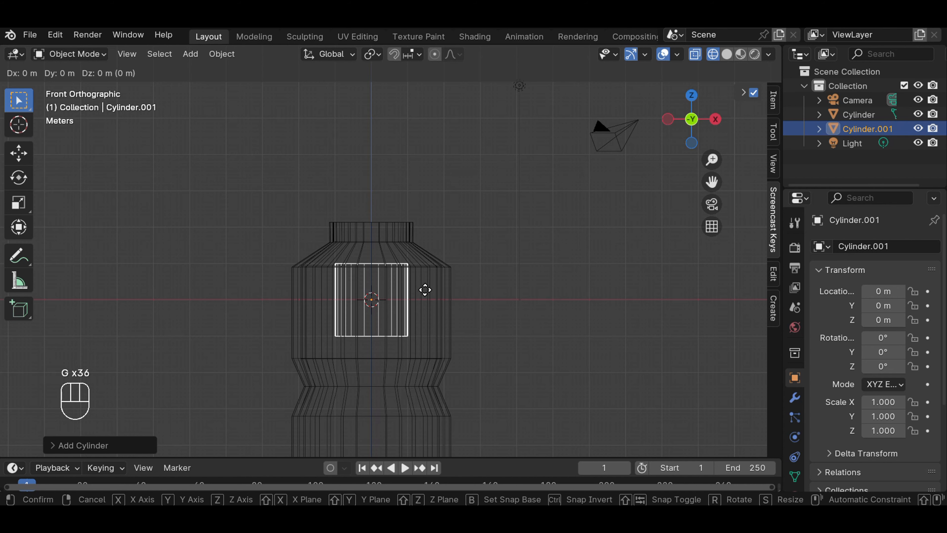
pyautogui.press('z')
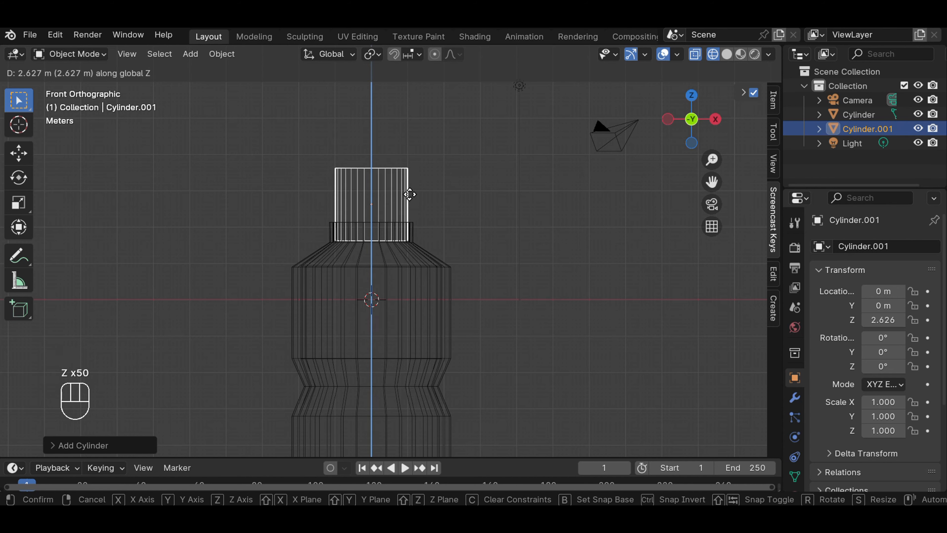
pyautogui.click(409, 195)
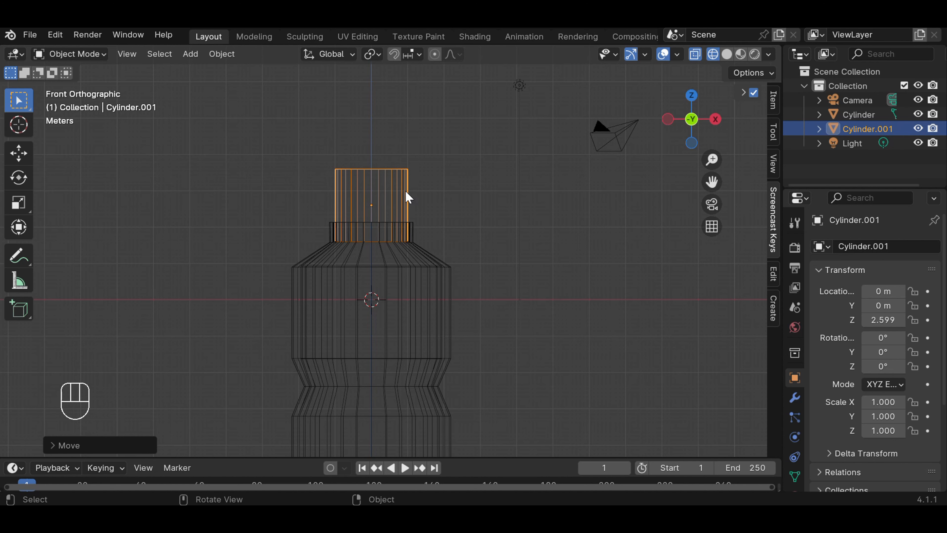
# Step: Scale the new cylinder to about 0.61 along Z and lower it about 0.38 m over the neck
pyautogui.press('s')
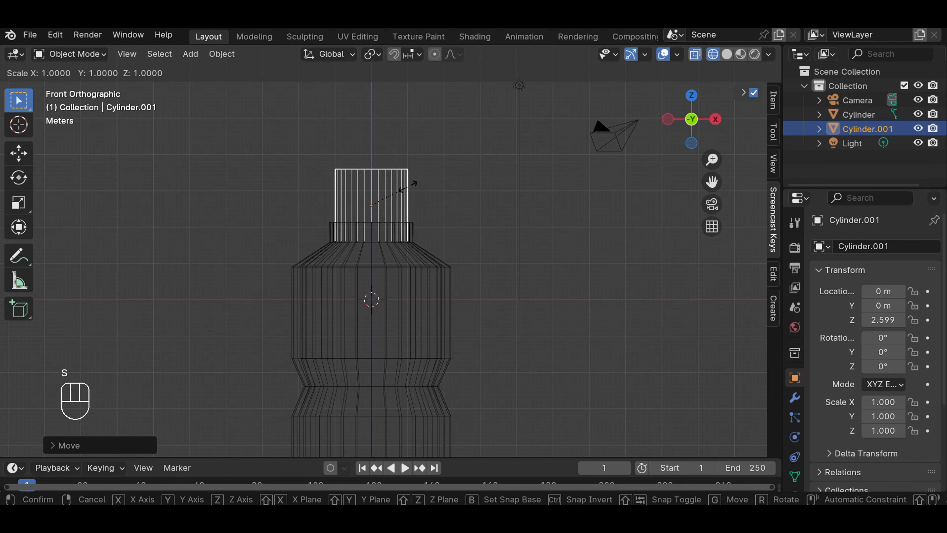
pyautogui.press('z')
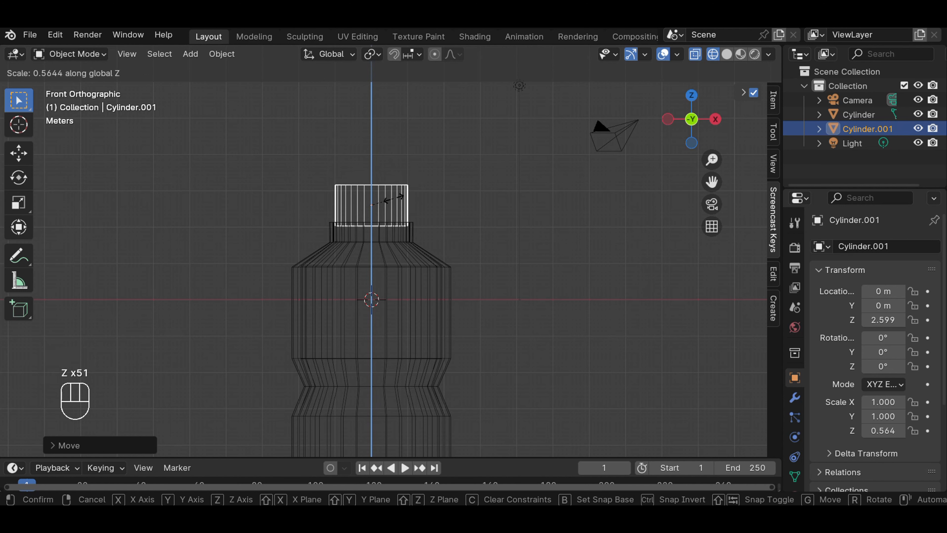
pyautogui.click(397, 201)
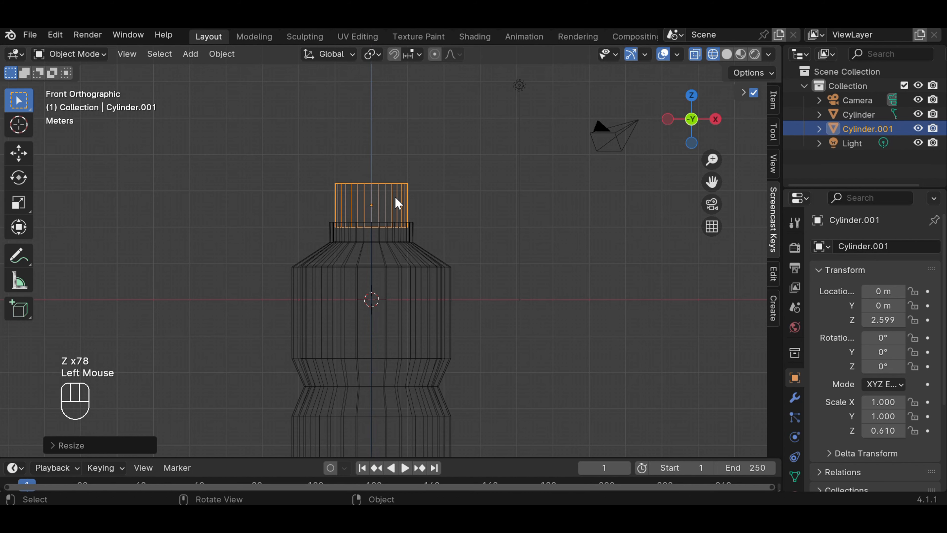
pyautogui.press('g')
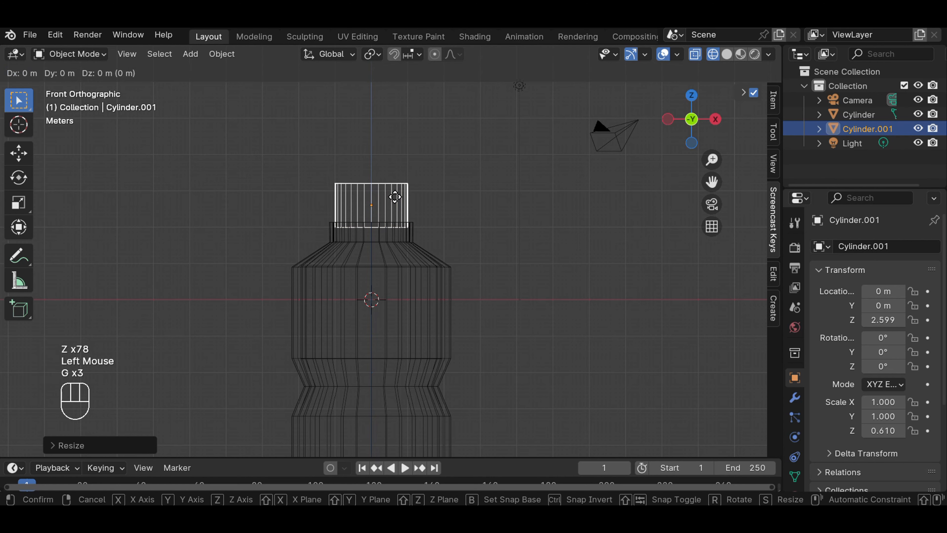
pyautogui.press('g')
pyautogui.press('z')
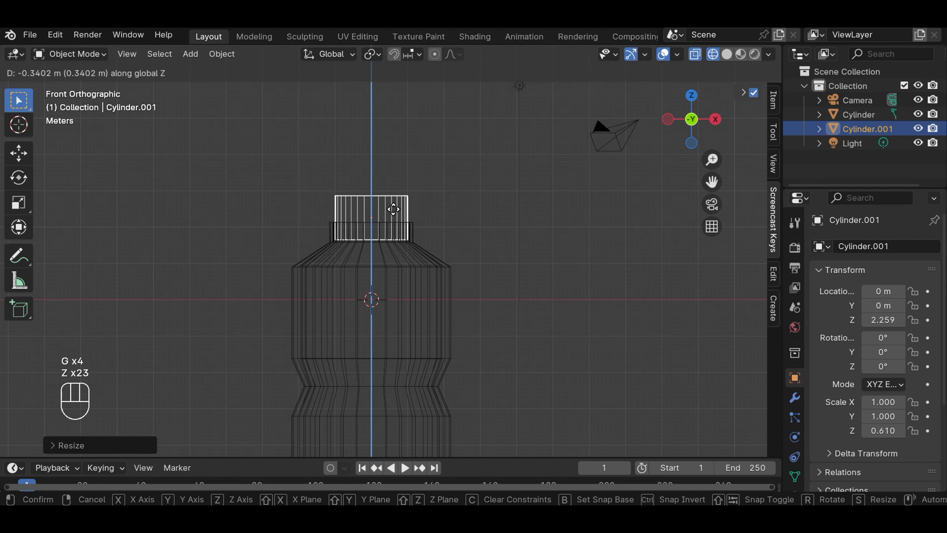
pyautogui.click(393, 211)
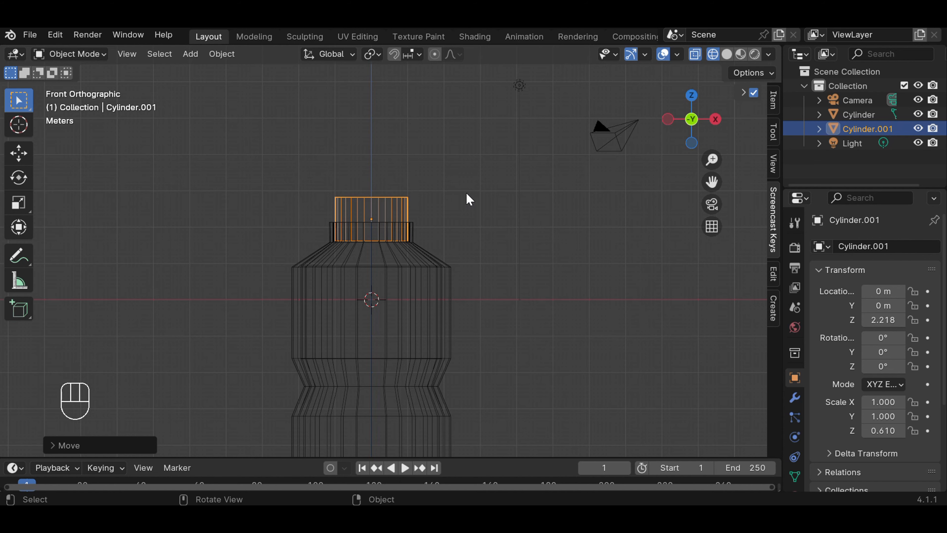
# Step: Scale the new cylinder uniformly to about 1.27 from the top view so it surrounds the neck
pyautogui.press('KP_7')
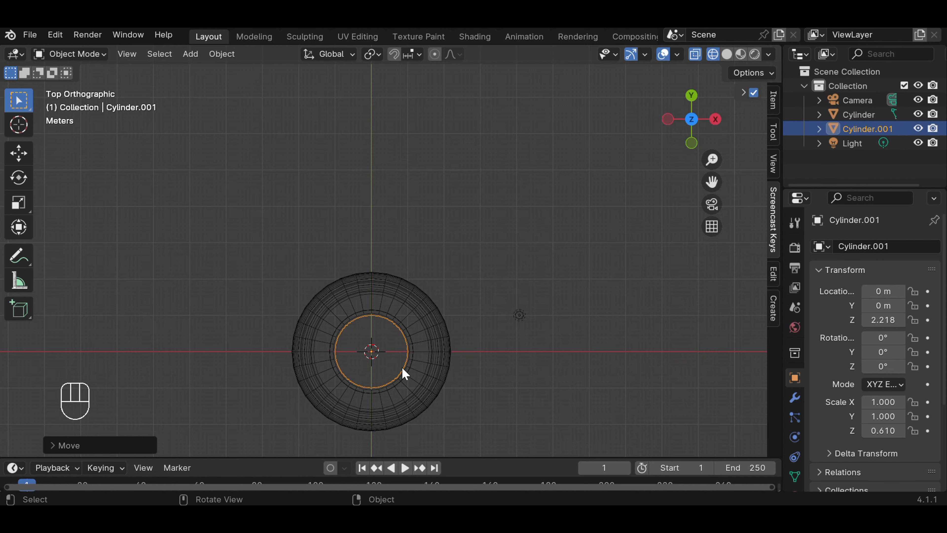
pyautogui.press('s')
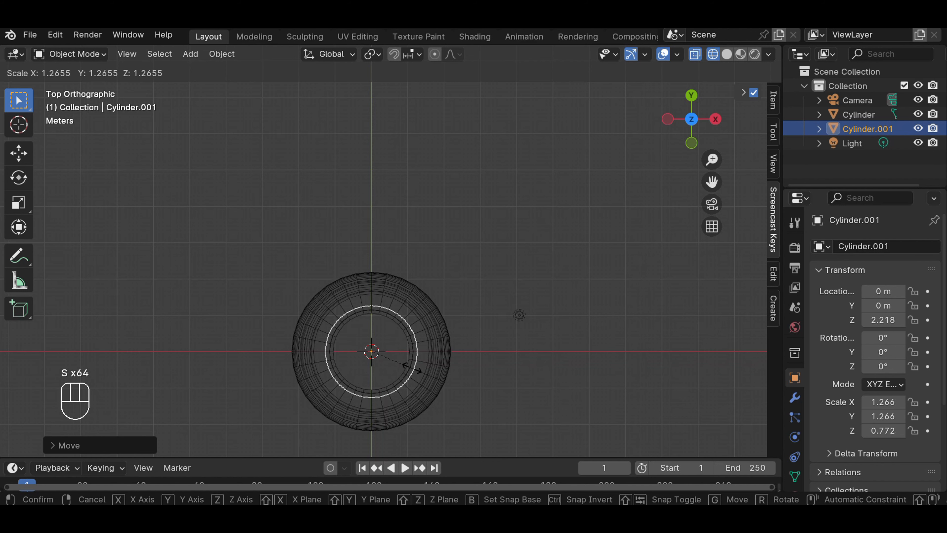
pyautogui.click(412, 367)
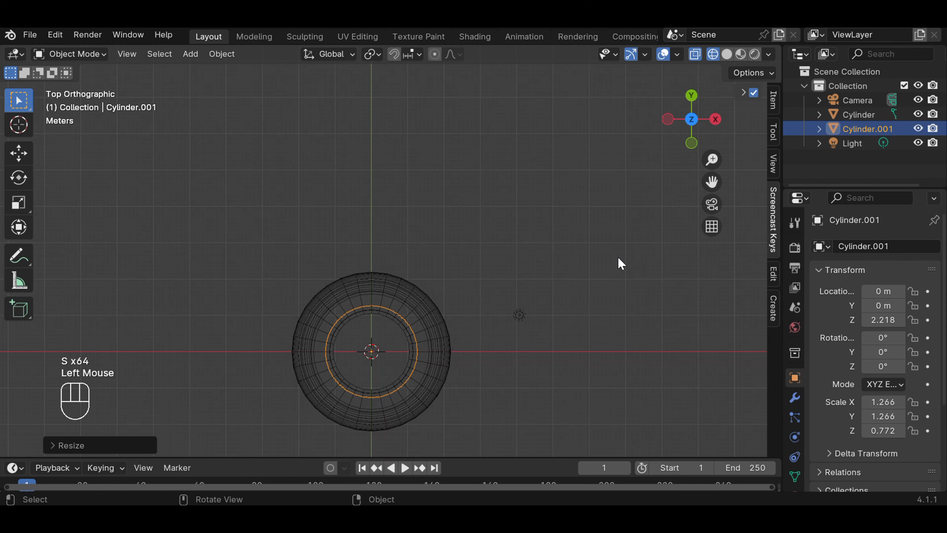
pyautogui.press('KP_1')
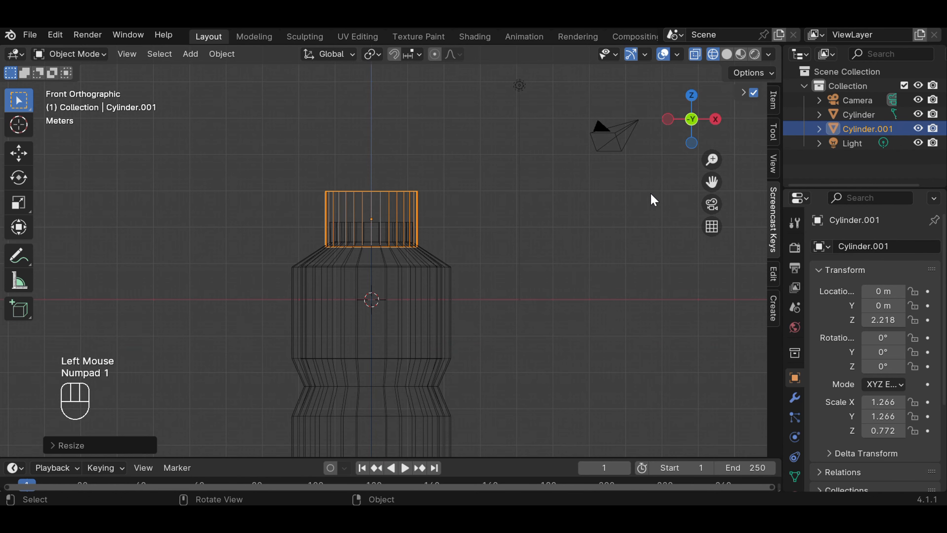
# Step: Inspect how the cap cylinder fits on the bottle's neck in solid shading from several angles
pyautogui.click(727, 54)
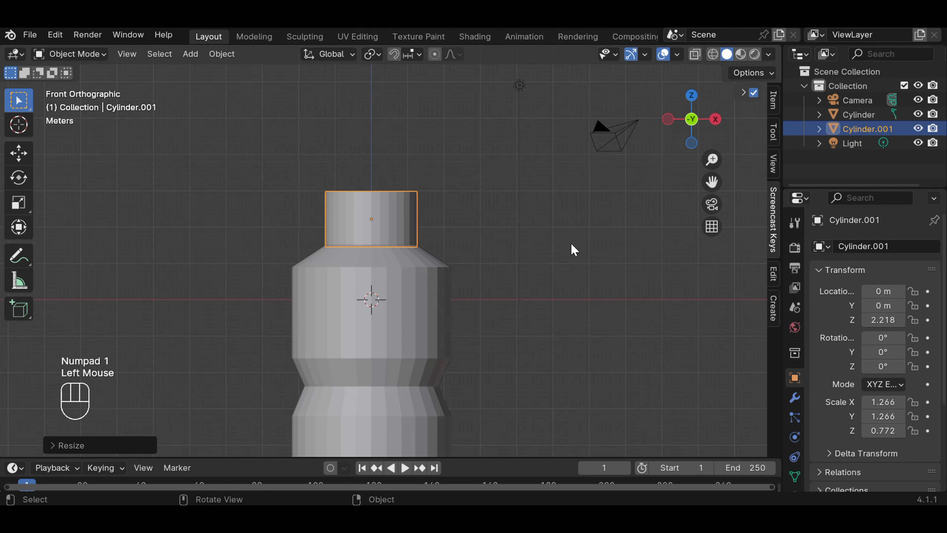
pyautogui.click(567, 250)
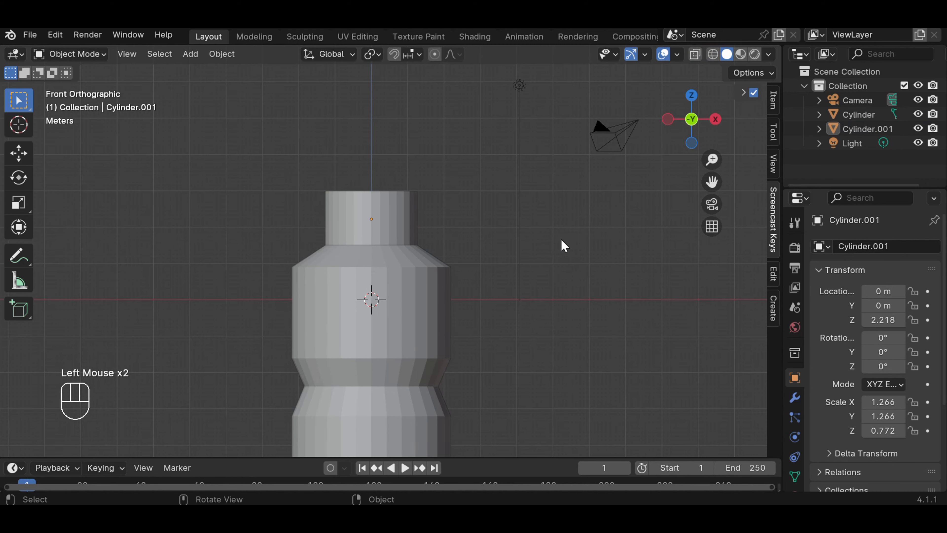
pyautogui.scroll(-3, 561, 250)
pyautogui.moveTo(537, 277); pyautogui.dragTo(560, 290, button='middle')
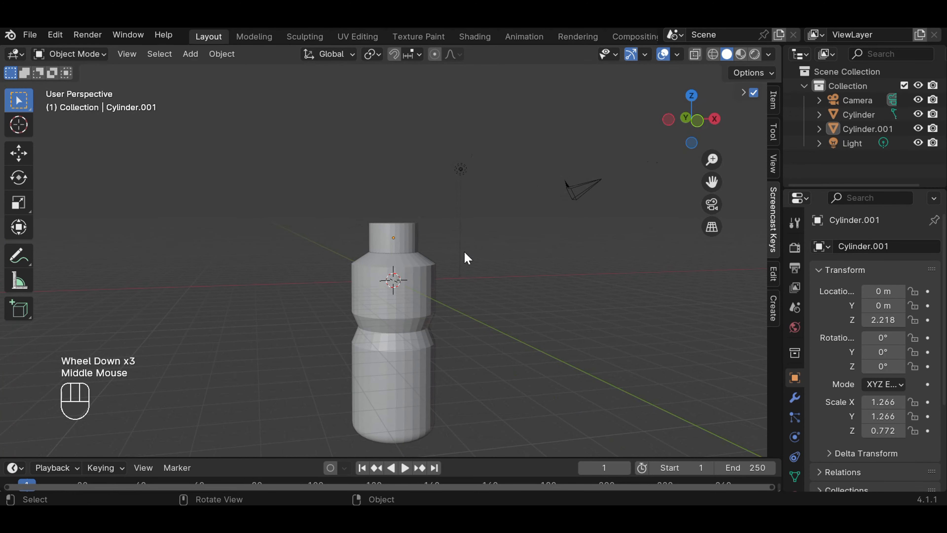
pyautogui.scroll(3, 464, 253)
pyautogui.moveTo(712, 182); pyautogui.dragTo(712, 181)
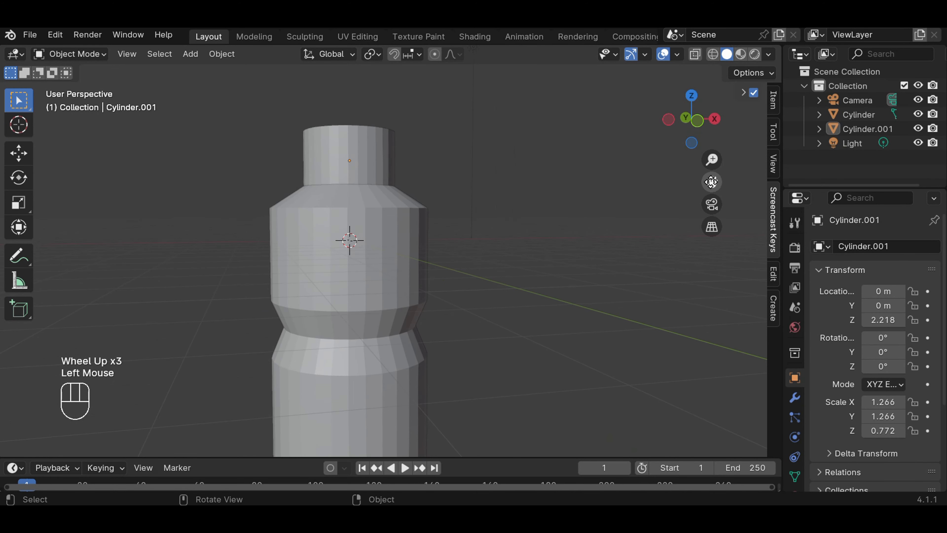
pyautogui.moveTo(489, 203); pyautogui.dragTo(494, 261, button='middle')
pyautogui.scroll(2, 496, 257)
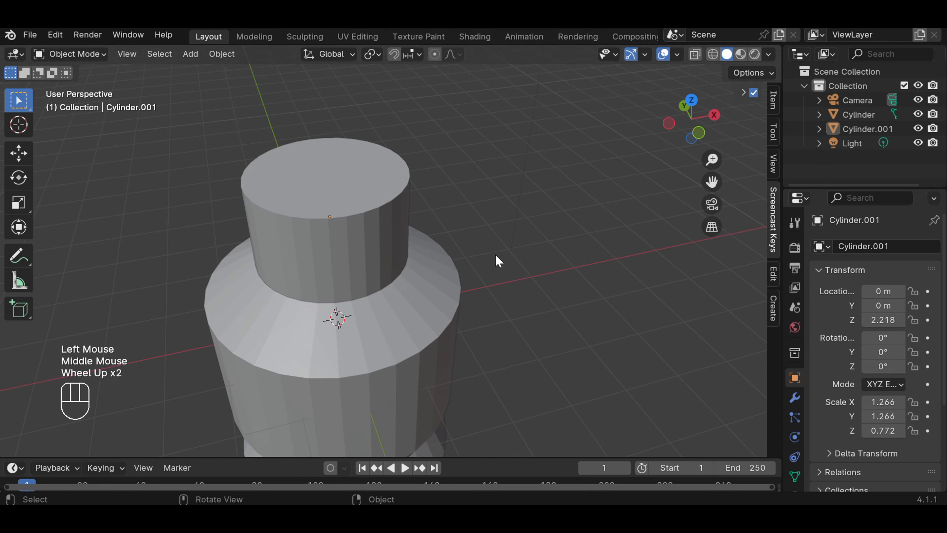
pyautogui.click(314, 230)
pyautogui.click(82, 55)
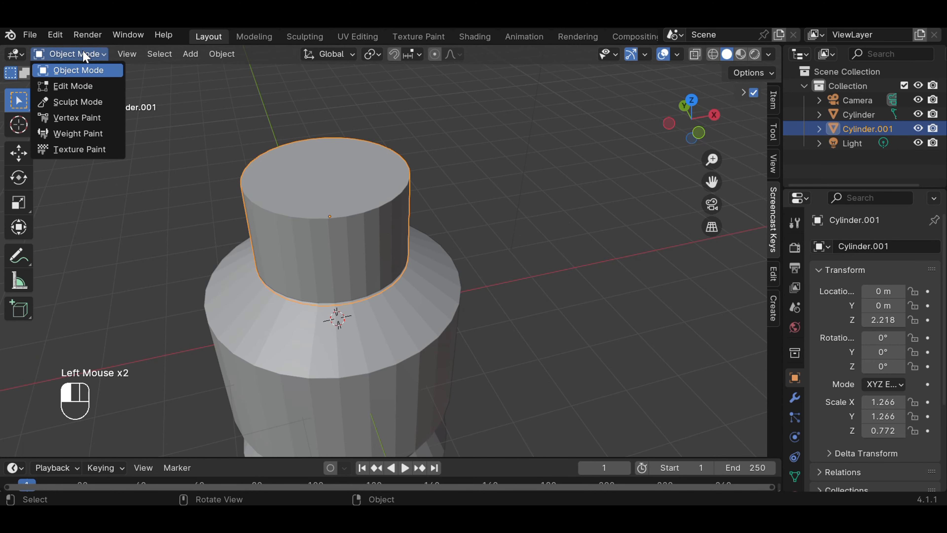
pyautogui.click(85, 85)
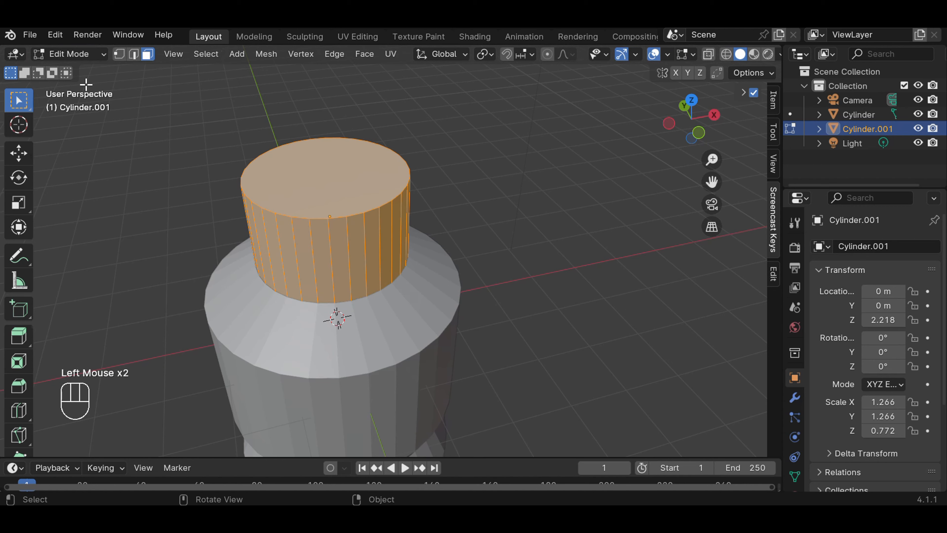
pyautogui.click(522, 206)
pyautogui.moveTo(515, 189); pyautogui.dragTo(554, 187, button='middle')
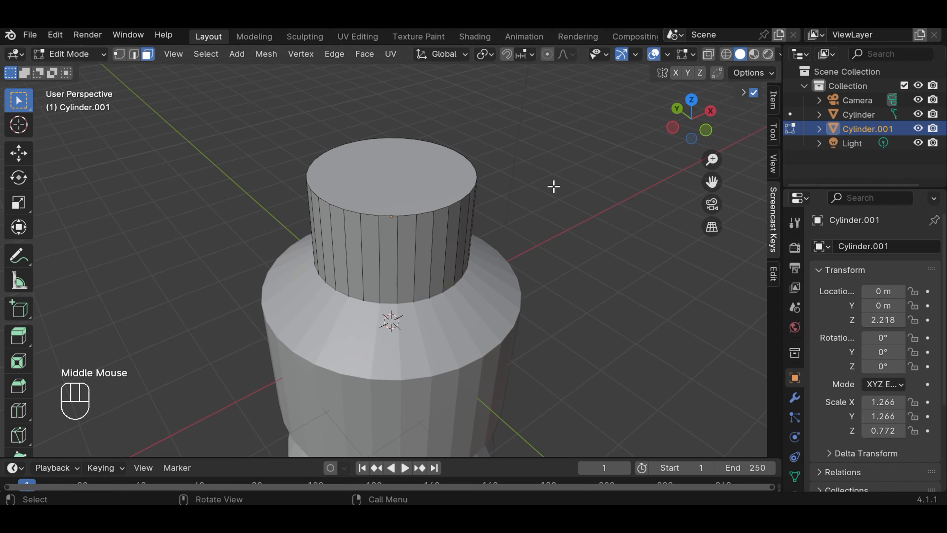
# Step: In Object Mode, raise the cap cylinder about 1.46 m along Z from the front view, clear of the bottle's neck
pyautogui.press('KP_1')
pyautogui.click(69, 53)
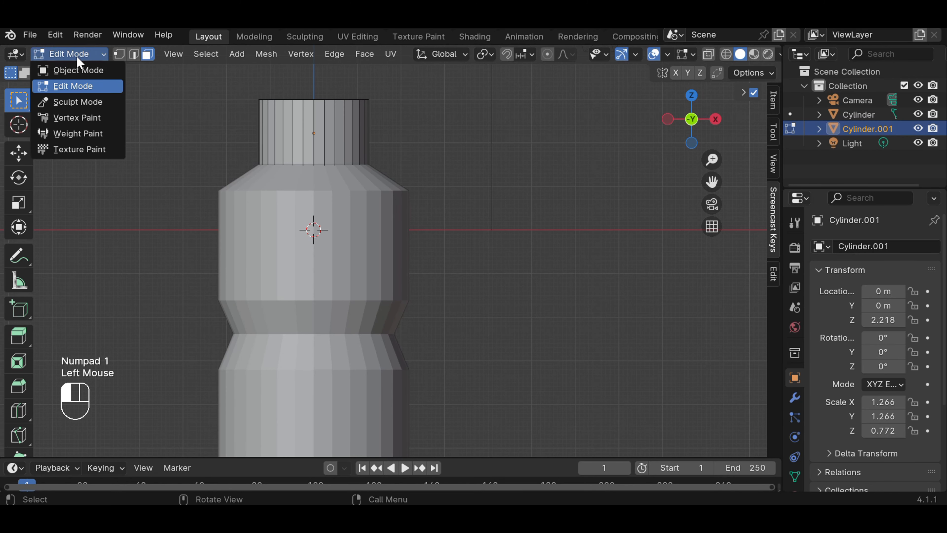
pyautogui.click(75, 70)
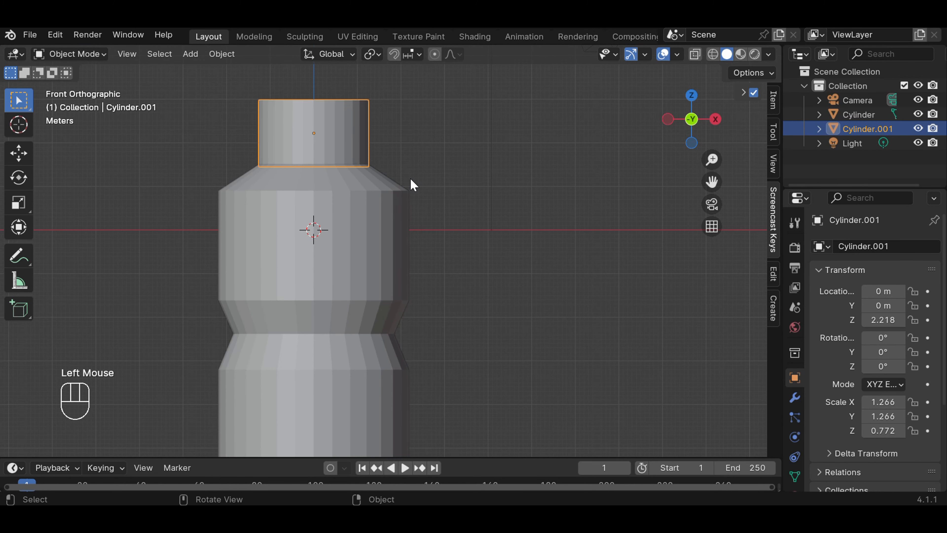
pyautogui.press('g')
pyautogui.press('g')
pyautogui.press('g')
pyautogui.press('g')
pyautogui.press('z')
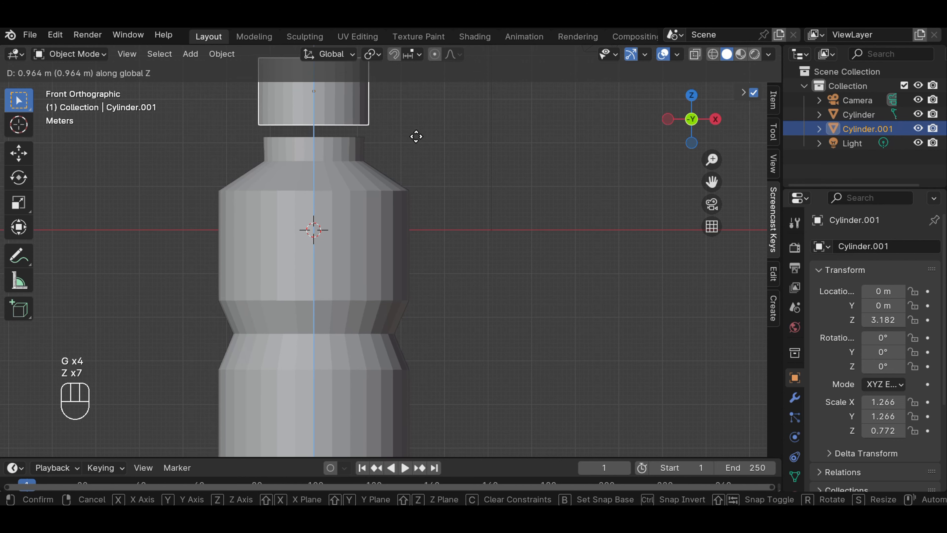
pyautogui.click(419, 114)
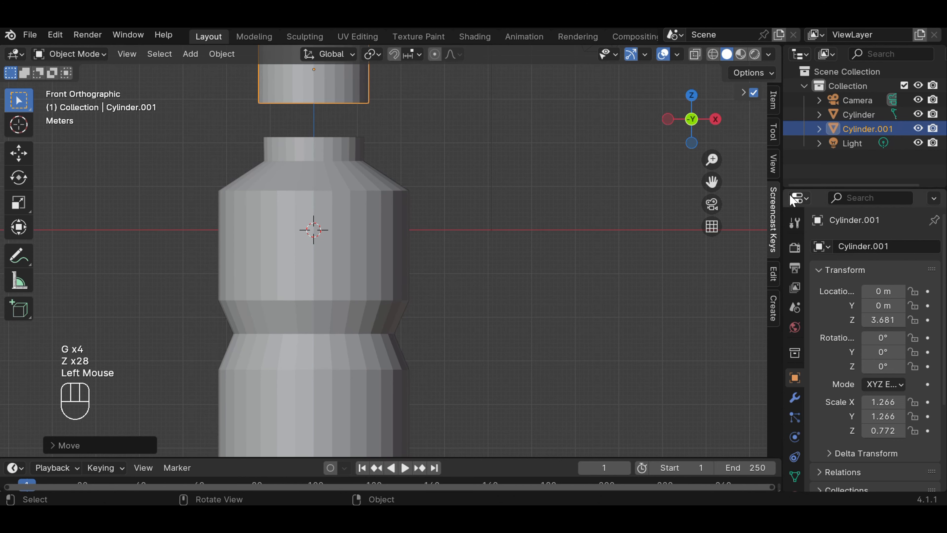
pyautogui.moveTo(712, 182); pyautogui.dragTo(742, 305)
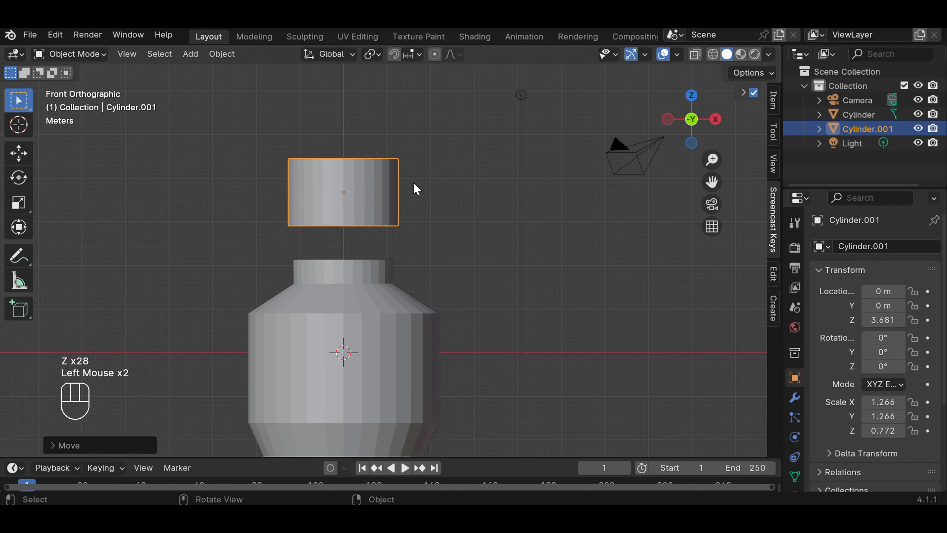
pyautogui.click(446, 182)
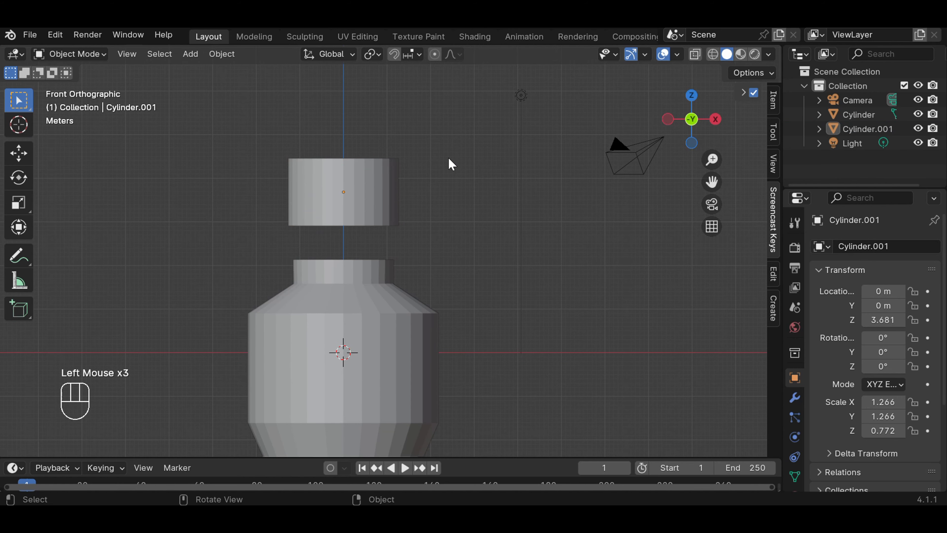
# Step: Open the raised cap cylinder in Edit Mode with none of its faces selected
pyautogui.moveTo(451, 164); pyautogui.dragTo(425, 258, button='middle')
pyautogui.click(351, 259)
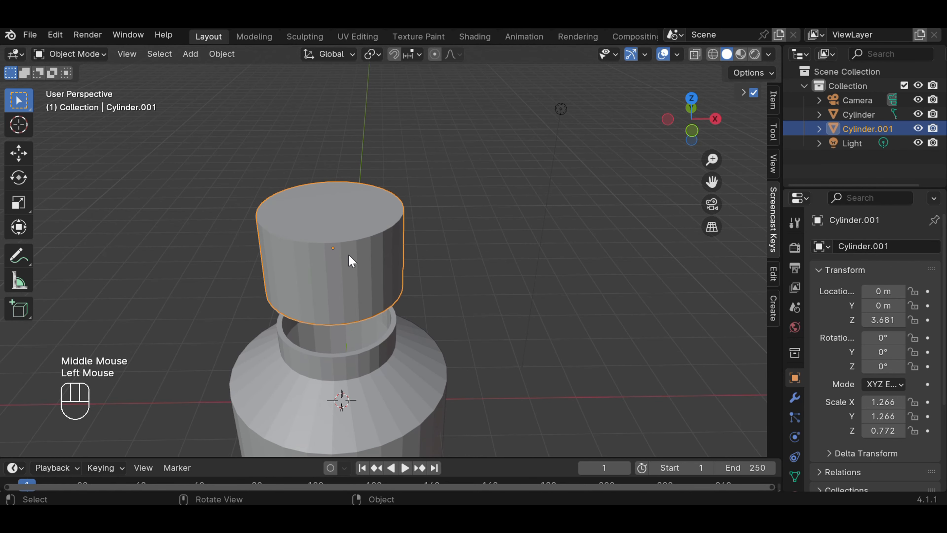
pyautogui.click(96, 56)
pyautogui.click(98, 85)
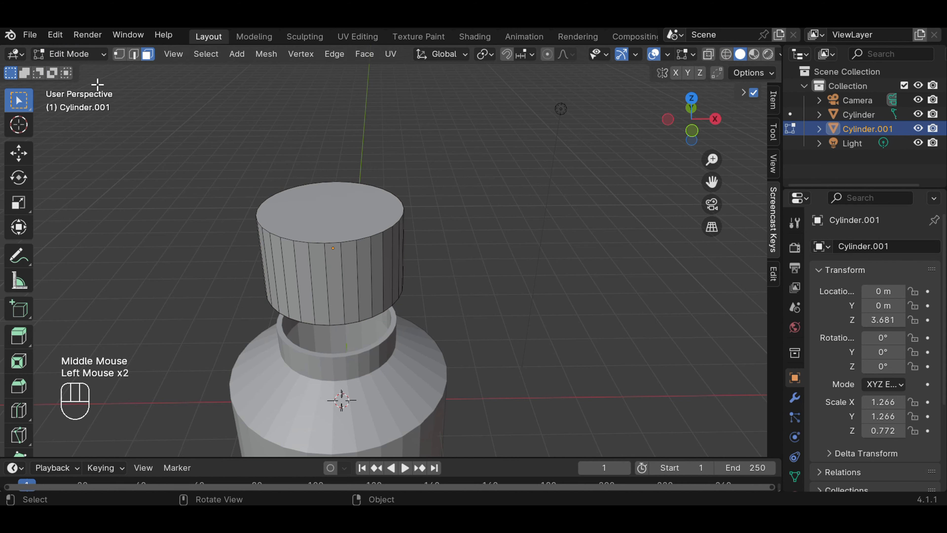
pyautogui.click(493, 222)
# Step: Extrude the cap's bottom face in place and scale it inward to about 0.95 to form a thin rim
pyautogui.moveTo(482, 228); pyautogui.dragTo(494, 157, button='middle')
pyautogui.scroll(1, 491, 156)
pyautogui.click(390, 166)
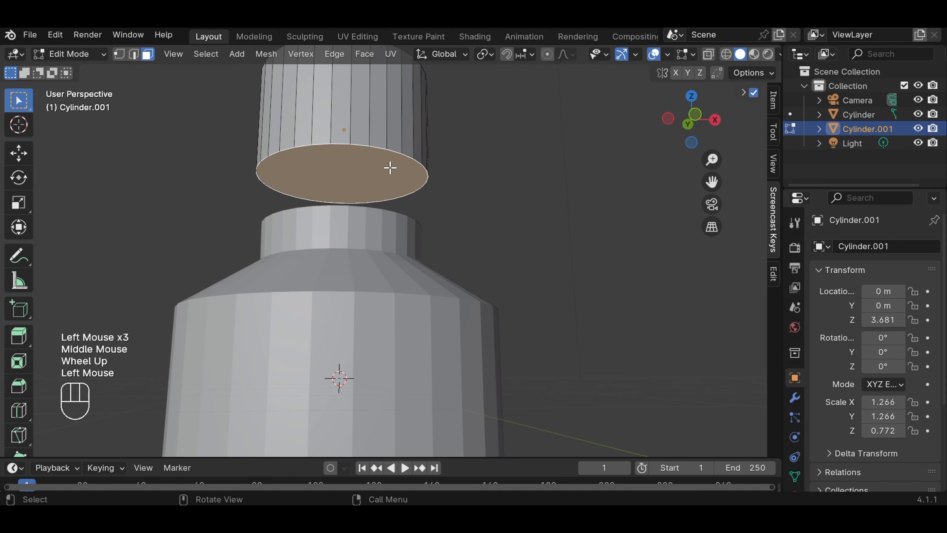
pyautogui.press('e')
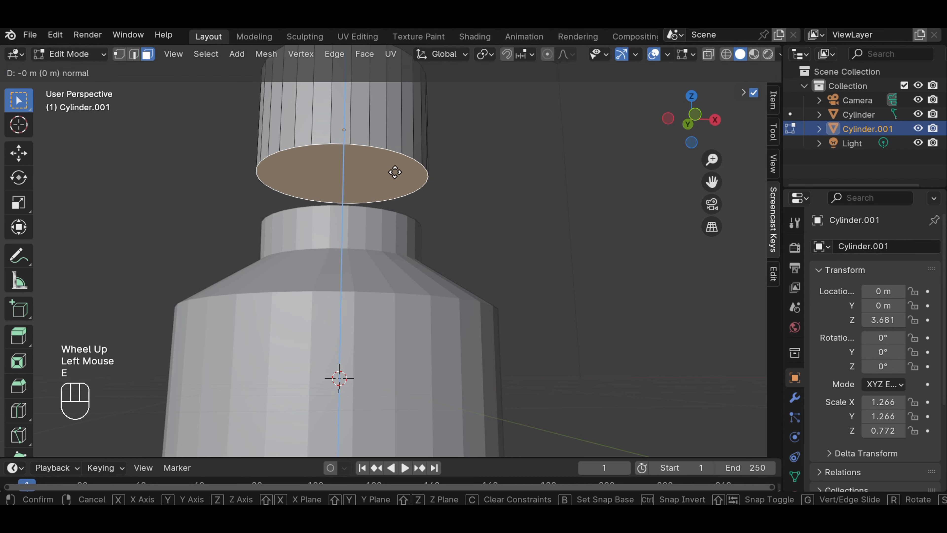
pyautogui.press('s')
pyautogui.press('s')
pyautogui.press('s')
pyautogui.press('s')
pyautogui.press('s')
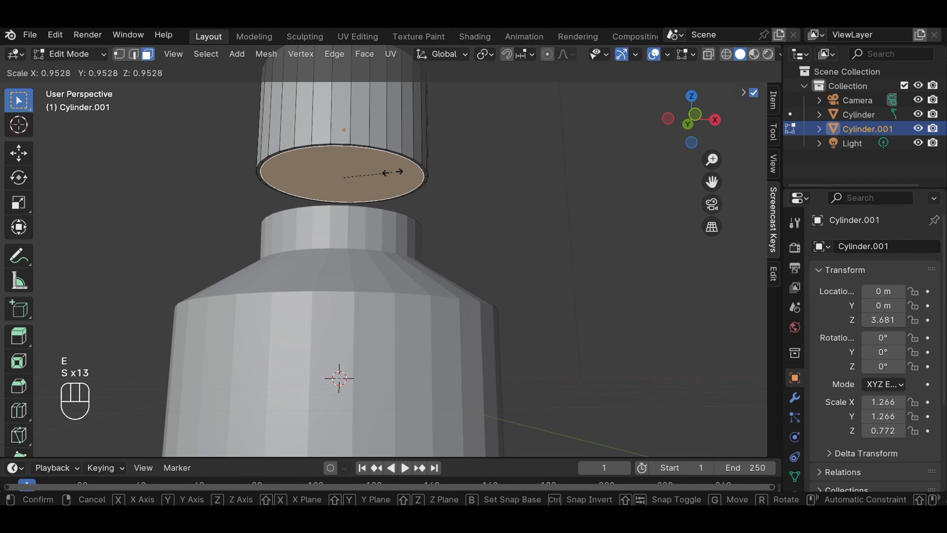
pyautogui.press('s')
pyautogui.press('s')
pyautogui.press('s')
pyautogui.press('s')
pyautogui.press('s')
pyautogui.press('s')
pyautogui.press('s')
pyautogui.press('s')
pyautogui.press('s')
pyautogui.press('s')
pyautogui.press('s')
pyautogui.press('s')
pyautogui.press('s')
pyautogui.press('s')
pyautogui.press('s')
pyautogui.press('s')
pyautogui.press('s')
pyautogui.press('s')
pyautogui.press('s')
pyautogui.press('s')
pyautogui.click(401, 178)
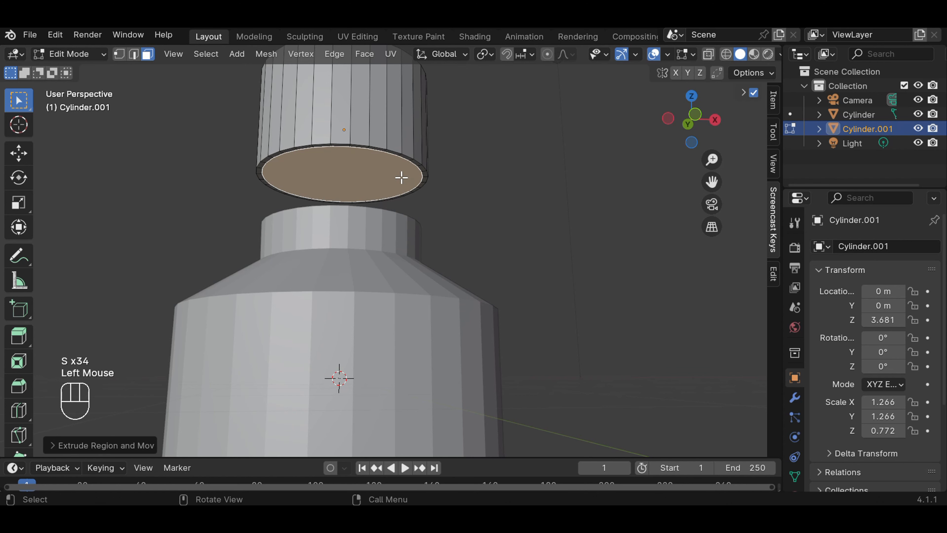
# Step: Extrude the cap's inner bottom face about 1.2 m upward into the cylinder to hollow it out
pyautogui.press('e')
pyautogui.press('e')
pyautogui.press('e')
pyautogui.press('e')
pyautogui.press('e')
pyautogui.press('e')
pyautogui.press('e')
pyautogui.press('e')
pyautogui.press('e')
pyautogui.press('e')
pyautogui.press('e')
pyautogui.press('e')
pyautogui.press('e')
pyautogui.press('e')
pyautogui.press('e')
pyautogui.press('e')
pyautogui.press('e')
pyautogui.press('e')
pyautogui.press('e')
pyautogui.press('e')
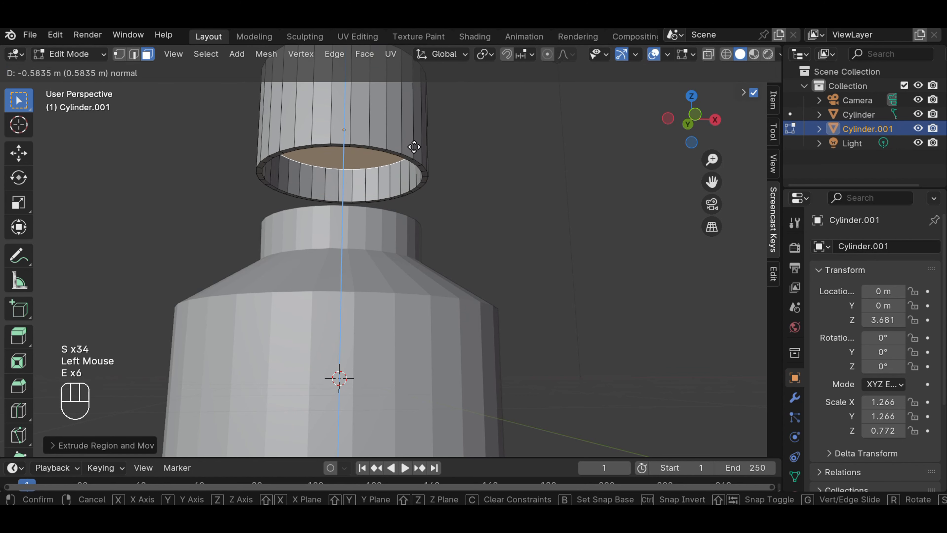
pyautogui.press('e')
pyautogui.press('e')
pyautogui.press('e')
pyautogui.press('e')
pyautogui.press('e')
pyautogui.press('e')
pyautogui.press('e')
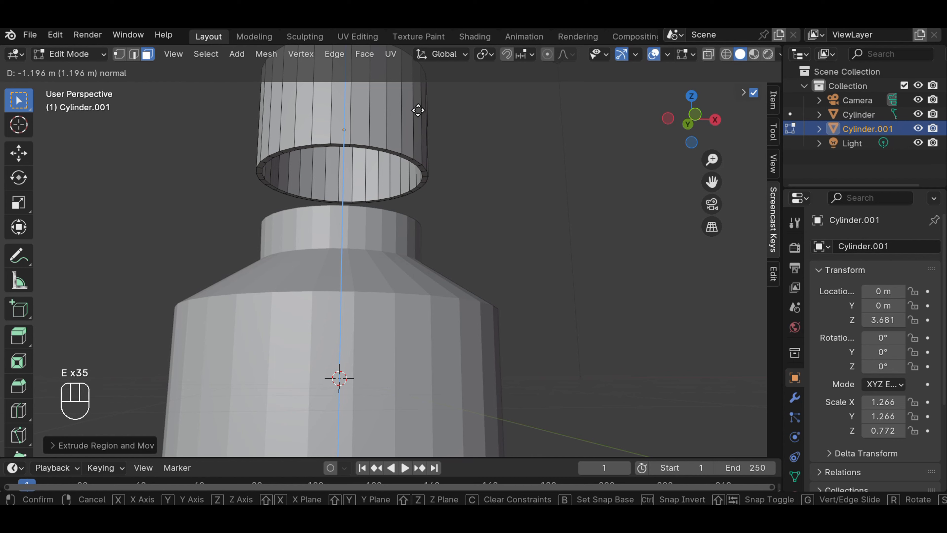
pyautogui.press('e')
pyautogui.press('e')
pyautogui.click(418, 110)
pyautogui.click(501, 133)
# Step: Select the loop of outer side faces around the cap and reduce it to every other face with Checker Deselect
pyautogui.moveTo(522, 120); pyautogui.dragTo(523, 193, button='middle')
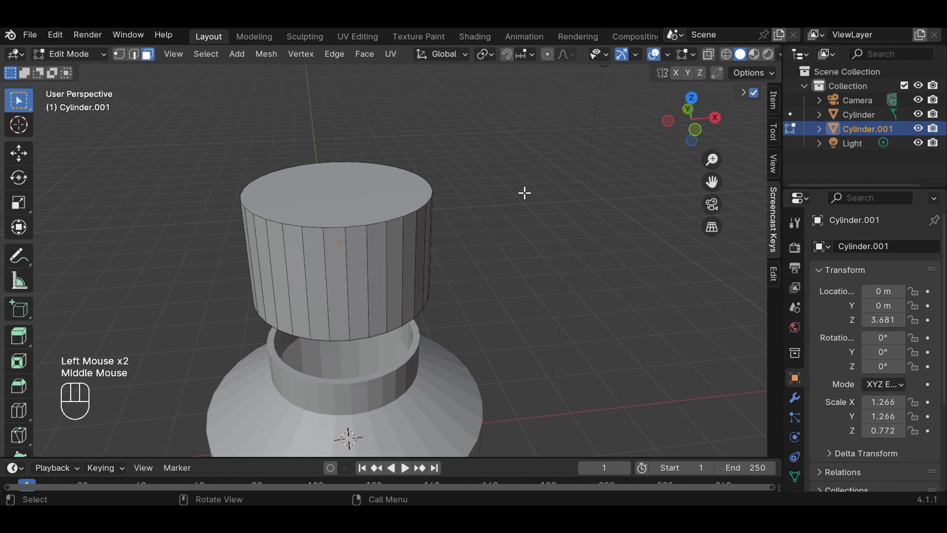
pyautogui.scroll(2, 525, 193)
pyautogui.scroll(-2, 525, 193)
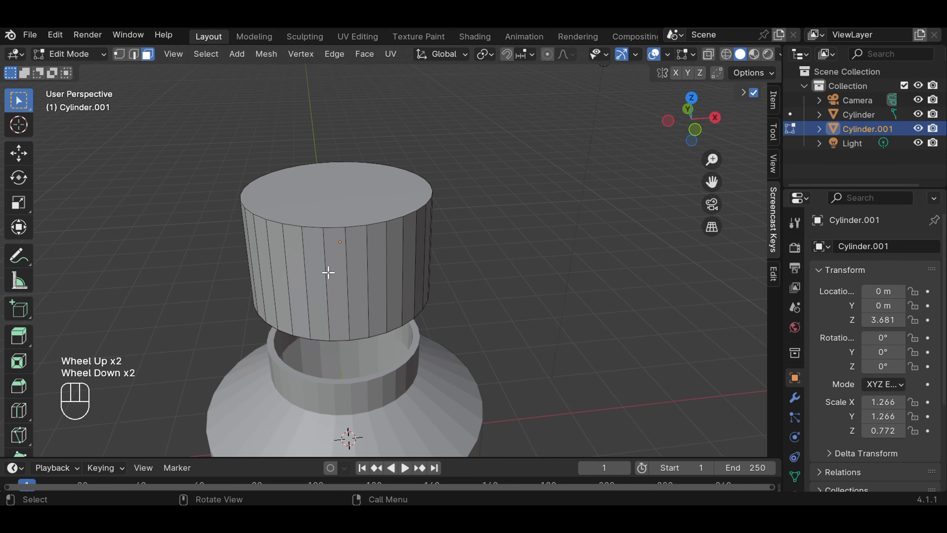
pyautogui.moveTo(482, 235)
pyautogui.mouseDown(button='middle')
pyautogui.moveTo(636, 216)
pyautogui.moveTo(503, 233)
pyautogui.moveTo(496, 193)
pyautogui.moveTo(499, 228)
pyautogui.mouseUp(button='middle')
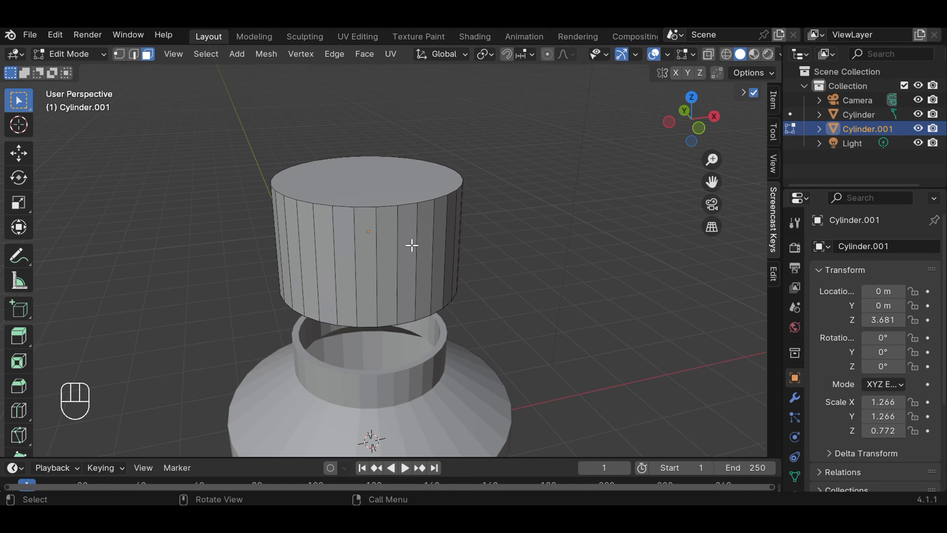
pyautogui.click(404, 246)
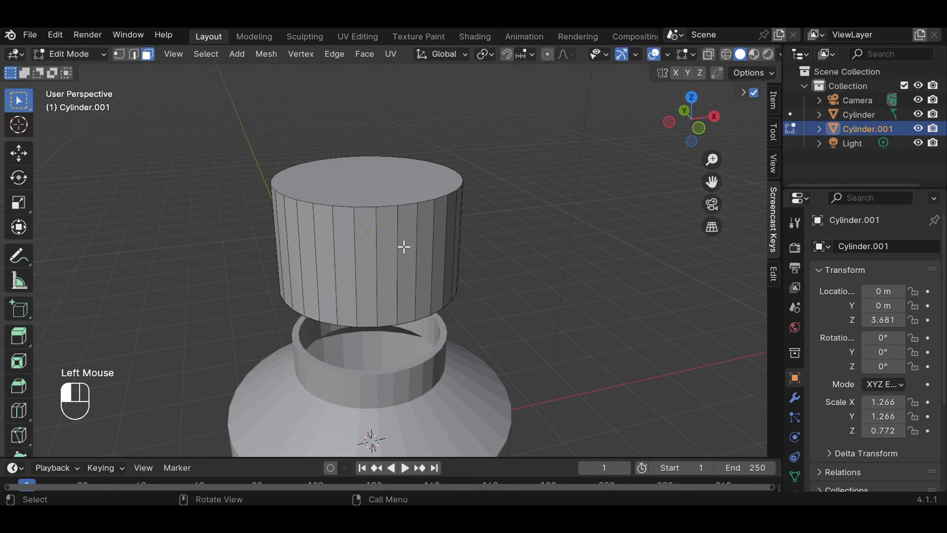
pyautogui.press('alt')
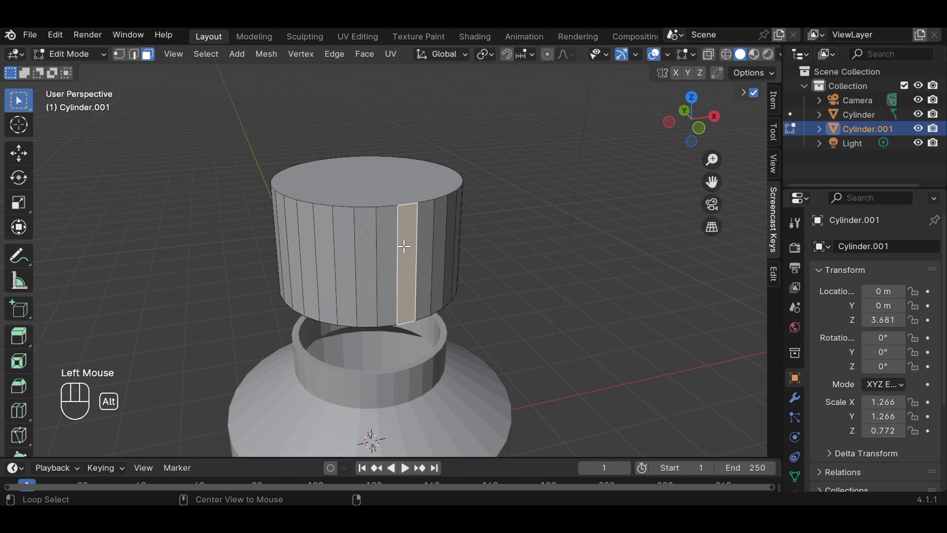
pyautogui.keyDown('alt'); pyautogui.click(404, 246); pyautogui.keyUp('alt')
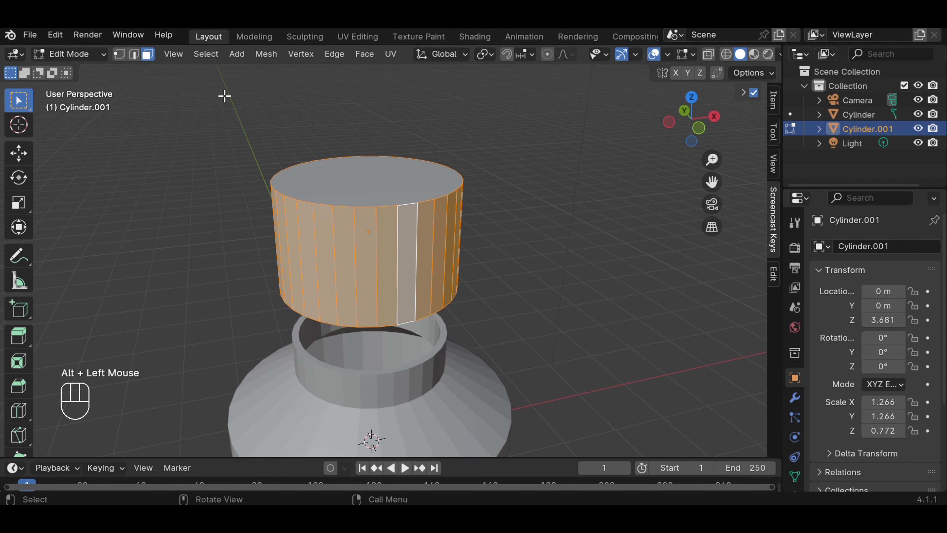
pyautogui.click(206, 55)
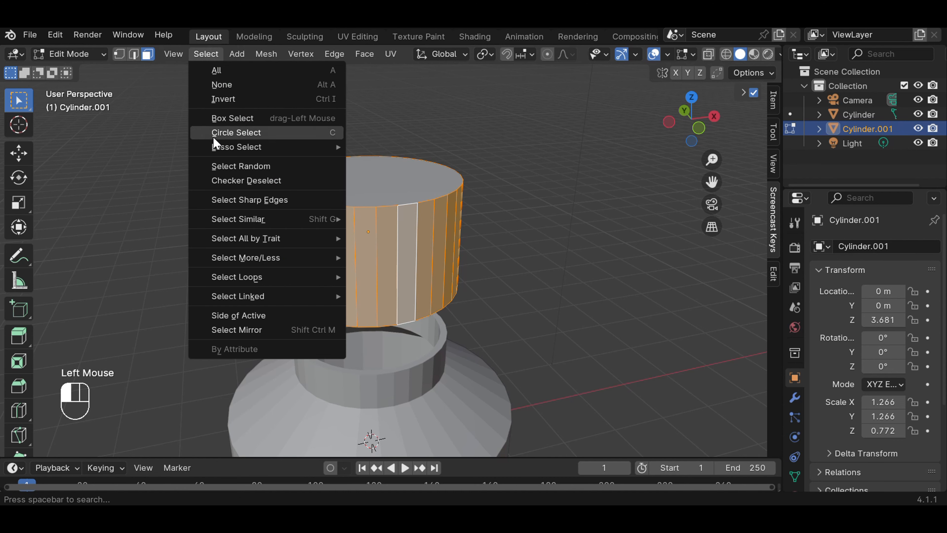
pyautogui.click(235, 186)
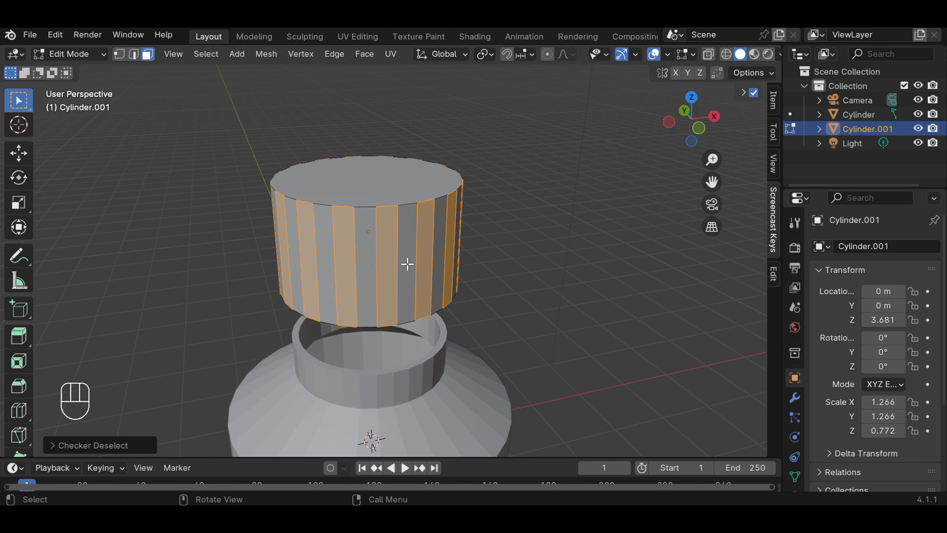
# Step: Extrude the alternating side faces individually outward about 0.027 m to form grip ridges around the cap
pyautogui.rightClick(384, 228)
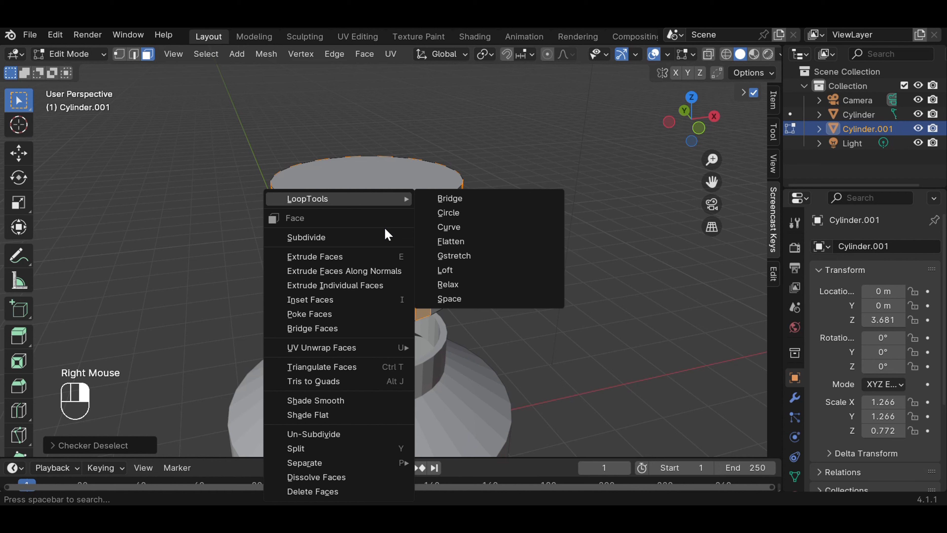
pyautogui.click(364, 286)
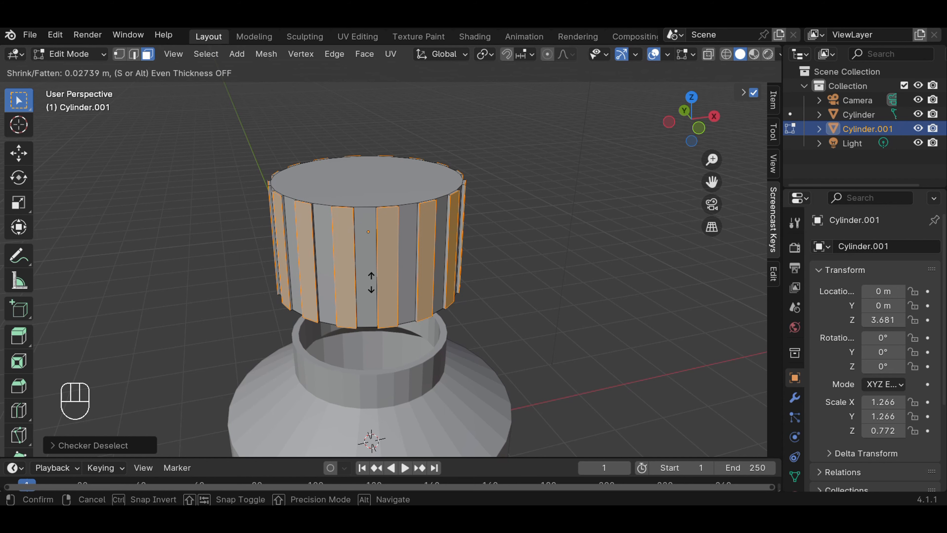
pyautogui.click(371, 282)
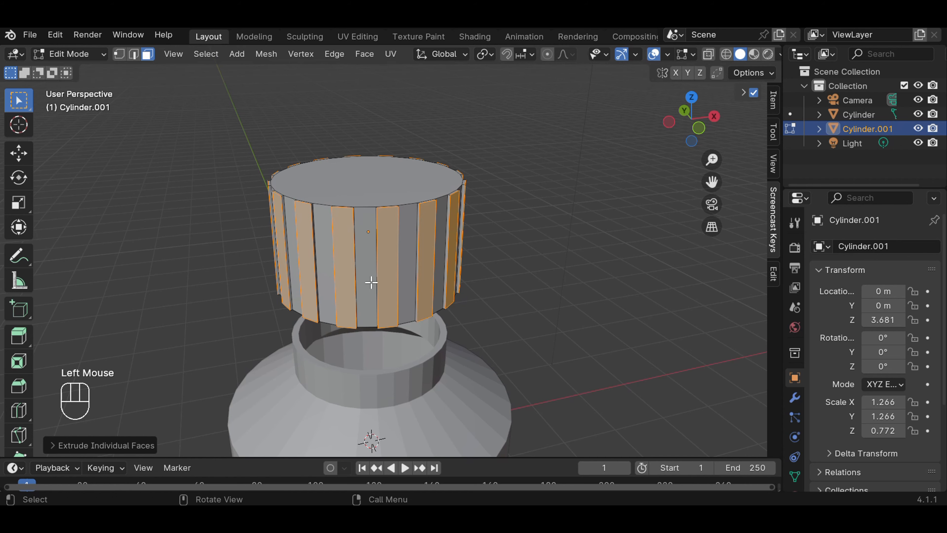
pyautogui.click(371, 282)
pyautogui.click(552, 252)
# Step: Extrude the cap's top face in place and scale it inward to about 0.96
pyautogui.moveTo(548, 252); pyautogui.dragTo(528, 269, button='middle')
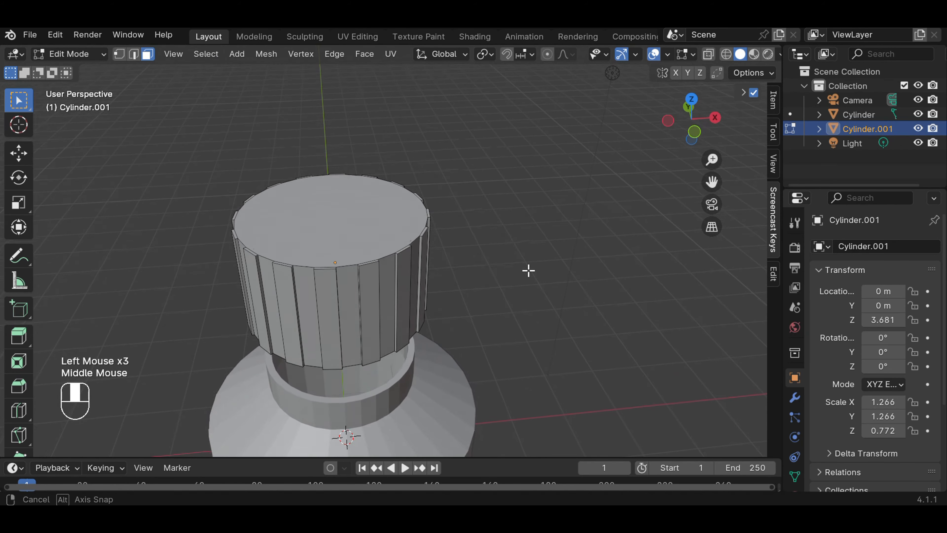
pyautogui.click(348, 236)
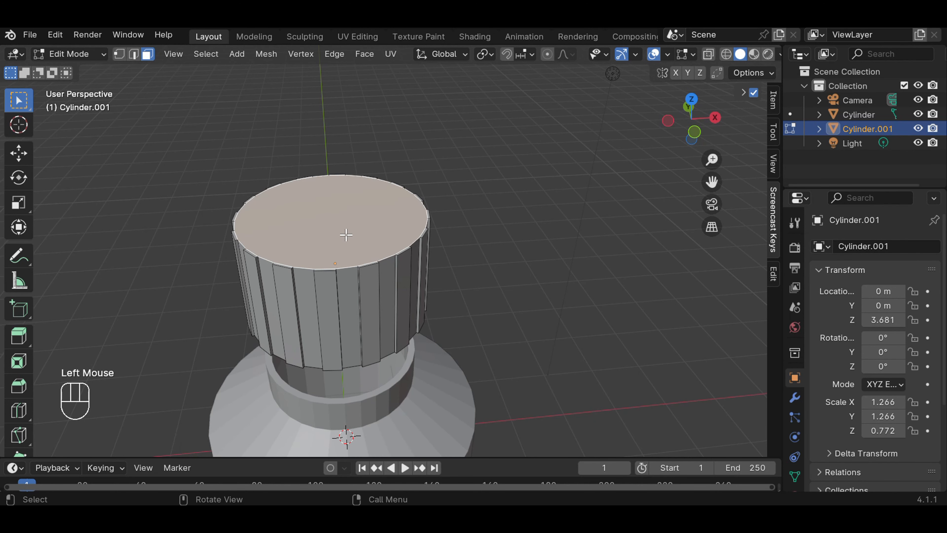
pyautogui.press('e')
pyautogui.press('s')
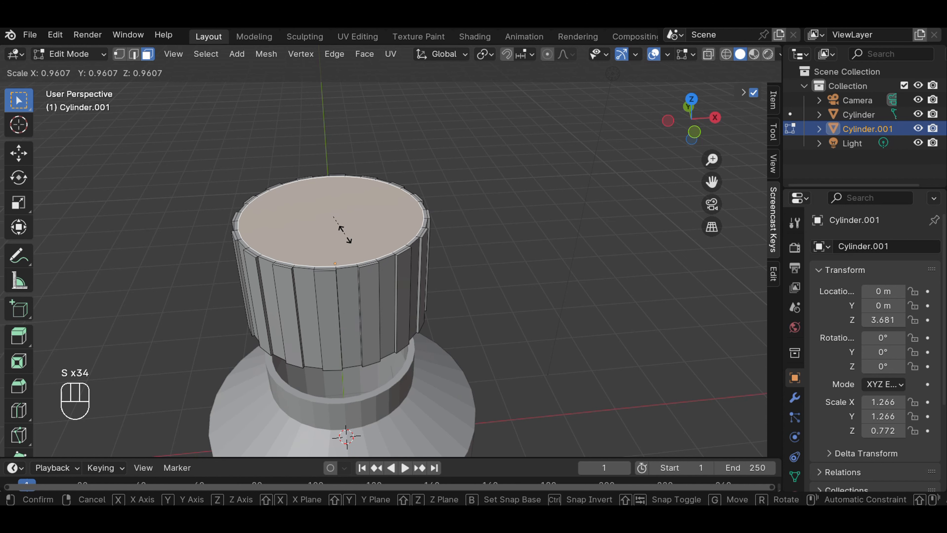
pyautogui.click(344, 233)
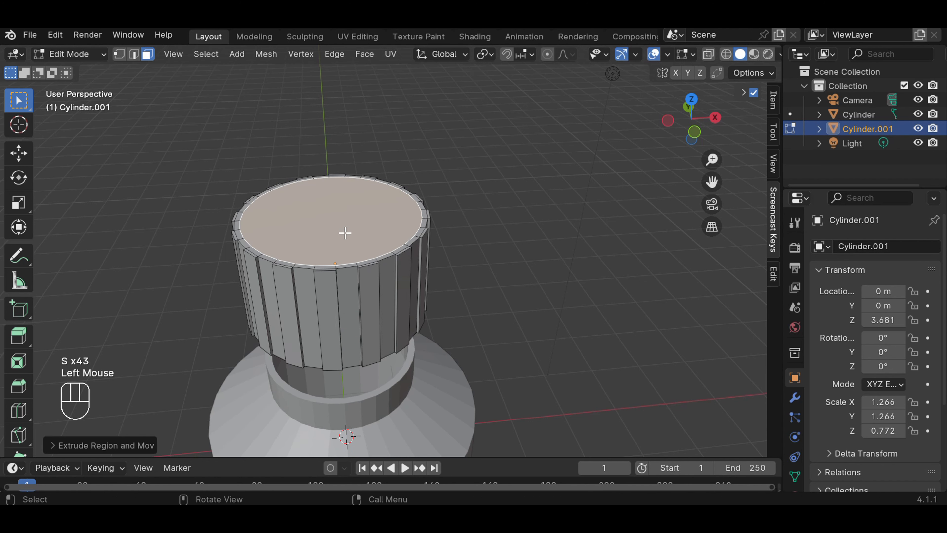
# Step: Extrude the inset top face of the cap upward about 0.05 m
pyautogui.press('e')
pyautogui.press('e')
pyautogui.press('e')
pyautogui.press('e')
pyautogui.press('e')
pyautogui.press('e')
pyautogui.press('e')
pyautogui.press('e')
pyautogui.press('e')
pyautogui.press('e')
pyautogui.press('e')
pyautogui.press('e')
pyautogui.press('e')
pyautogui.press('e')
pyautogui.press('e')
pyautogui.press('e')
pyautogui.press('e')
pyautogui.press('e')
pyautogui.press('e')
pyautogui.press('e')
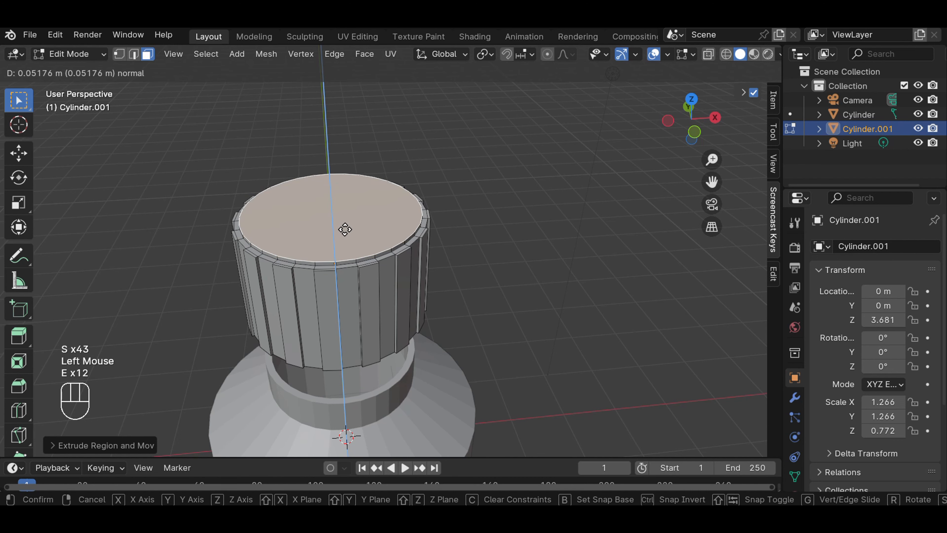
pyautogui.press('e')
pyautogui.press('e')
pyautogui.press('e')
pyautogui.press('e')
pyautogui.click(344, 229)
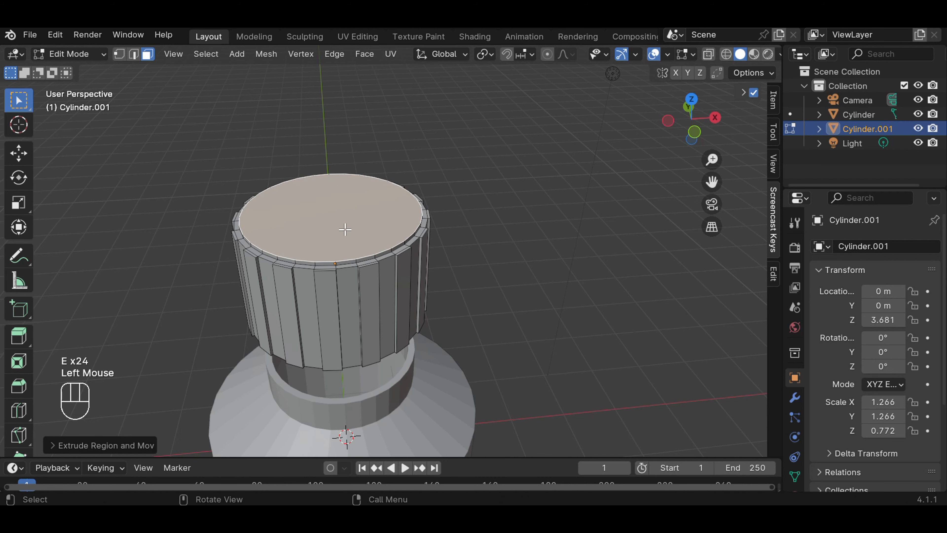
# Step: Scale the cap's raised top face inward to about a quarter of its size
pyautogui.press('s')
pyautogui.press('s')
pyautogui.press('s')
pyautogui.press('s')
pyautogui.press('s')
pyautogui.press('s')
pyautogui.press('s')
pyautogui.press('s')
pyautogui.press('s')
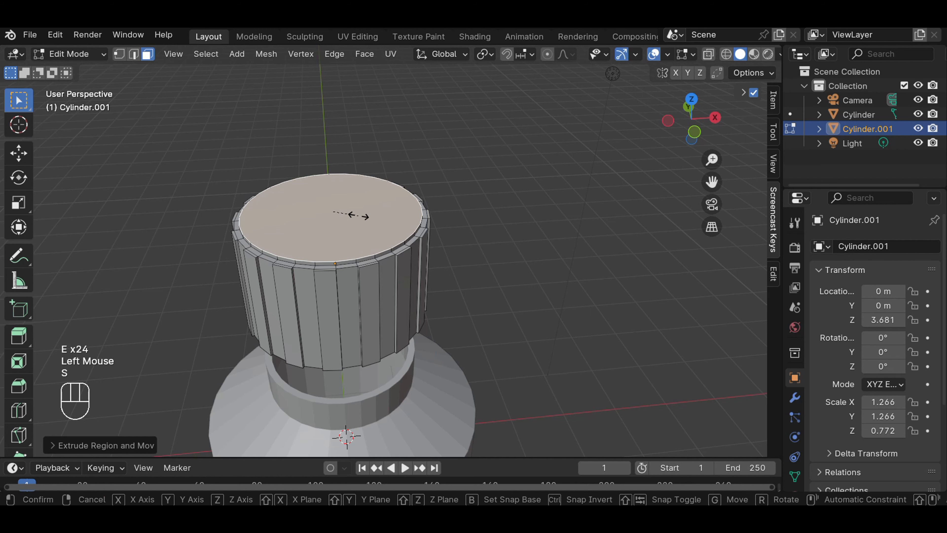
pyautogui.press('s')
pyautogui.press('s')
pyautogui.press('s')
pyautogui.press('s')
pyautogui.press('s')
pyautogui.press('s')
pyautogui.press('s')
pyautogui.press('s')
pyautogui.press('s')
pyautogui.press('s')
pyautogui.press('s')
pyautogui.press('s')
pyautogui.press('s')
pyautogui.press('s')
pyautogui.press('s')
pyautogui.press('s')
pyautogui.press('s')
pyautogui.press('s')
pyautogui.press('s')
pyautogui.press('s')
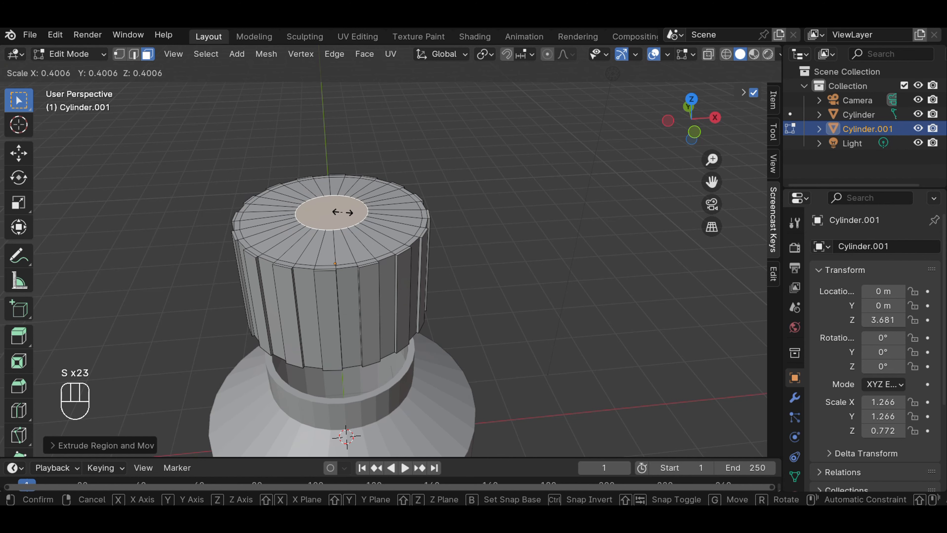
pyautogui.press('s')
pyautogui.press('s')
pyautogui.press('s')
pyautogui.press('s')
pyautogui.press('s')
pyautogui.press('s')
pyautogui.press('s')
pyautogui.press('s')
pyautogui.press('s')
pyautogui.press('s')
pyautogui.press('s')
pyautogui.press('s')
pyautogui.press('s')
pyautogui.press('s')
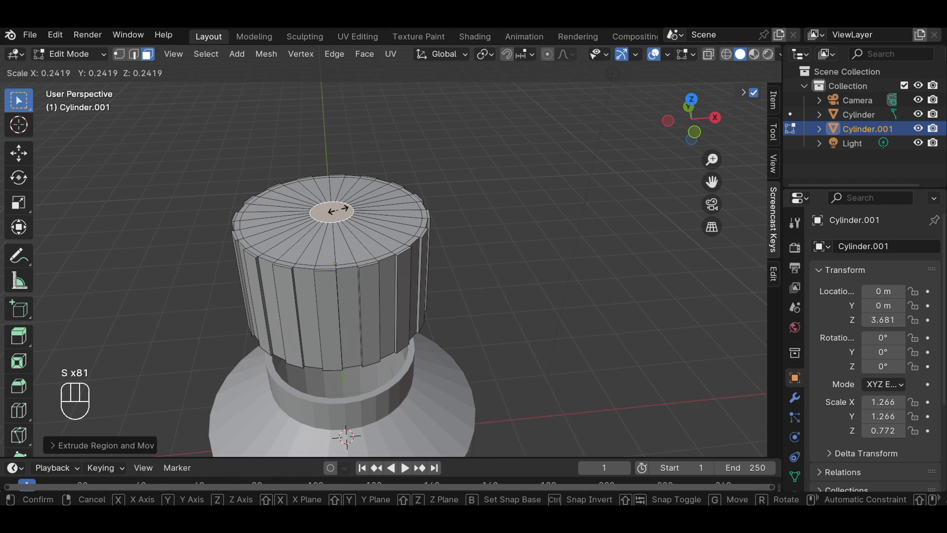
pyautogui.press('s')
pyautogui.press('s')
pyautogui.press('s')
pyautogui.press('s')
pyautogui.press('s')
pyautogui.press('s')
pyautogui.press('s')
pyautogui.press('s')
pyautogui.press('s')
pyautogui.press('s')
pyautogui.press('s')
pyautogui.press('s')
pyautogui.click(338, 211)
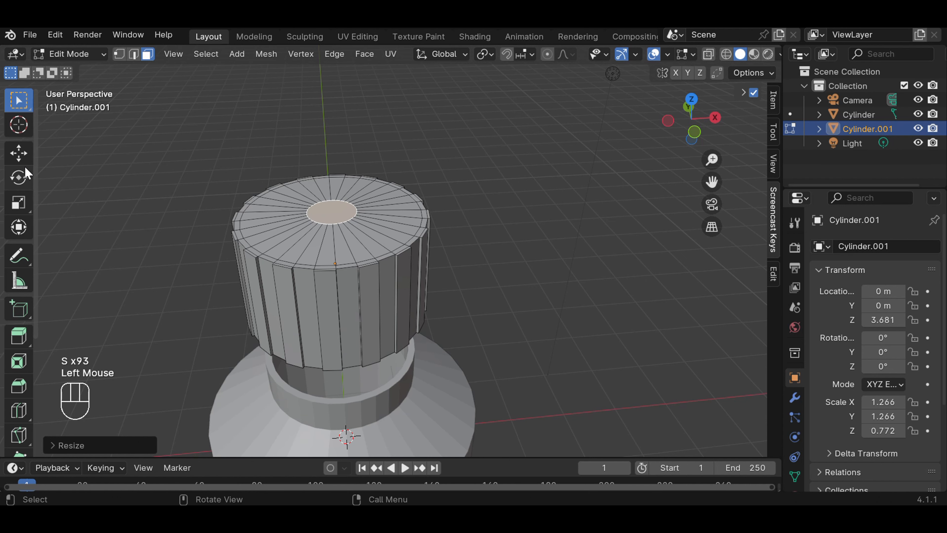
# Step: Move the small central top face of the cap slightly upward along Z to form a shallow cone, and clear the selection
pyautogui.click(21, 159)
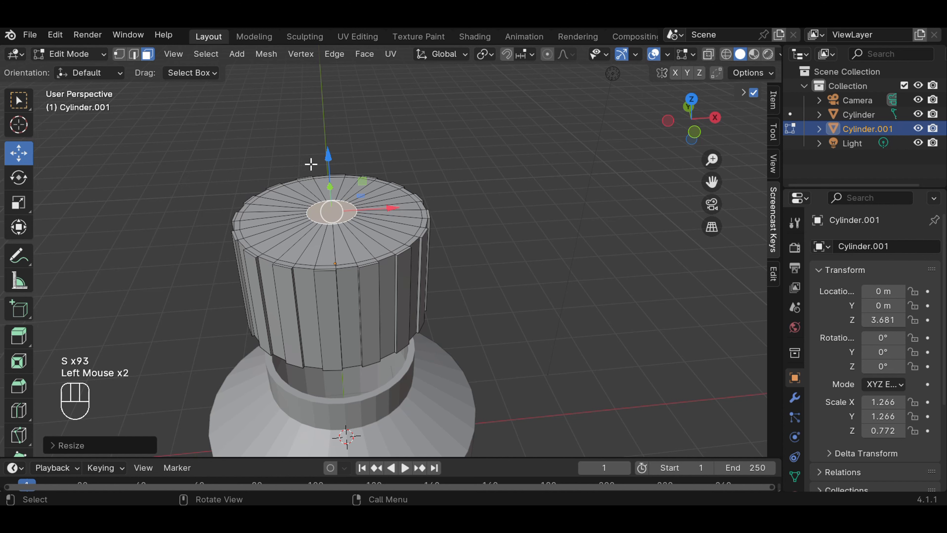
pyautogui.moveTo(329, 155); pyautogui.dragTo(328, 143)
pyautogui.click(472, 145)
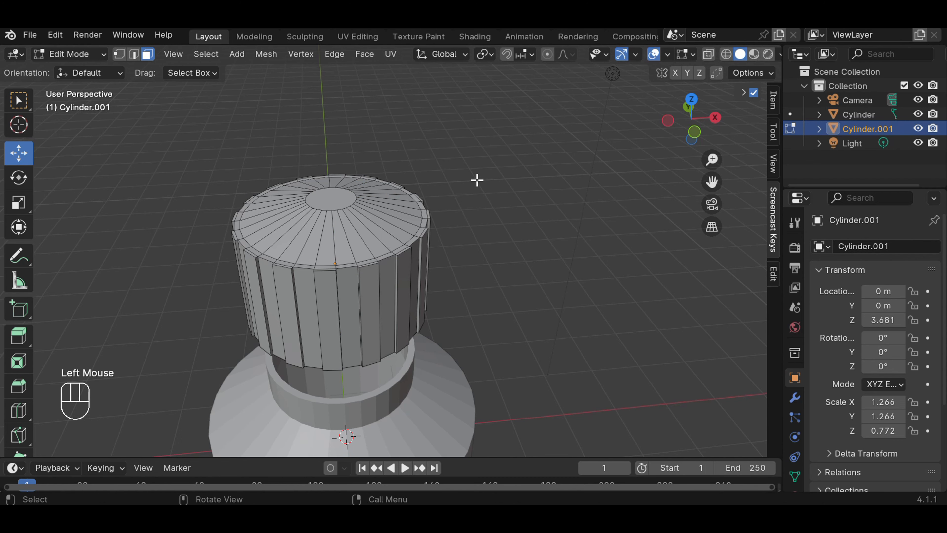
# Step: Leave the cap's mesh and open the bottle body in Edit Mode, seen from the front
pyautogui.press('KP_1')
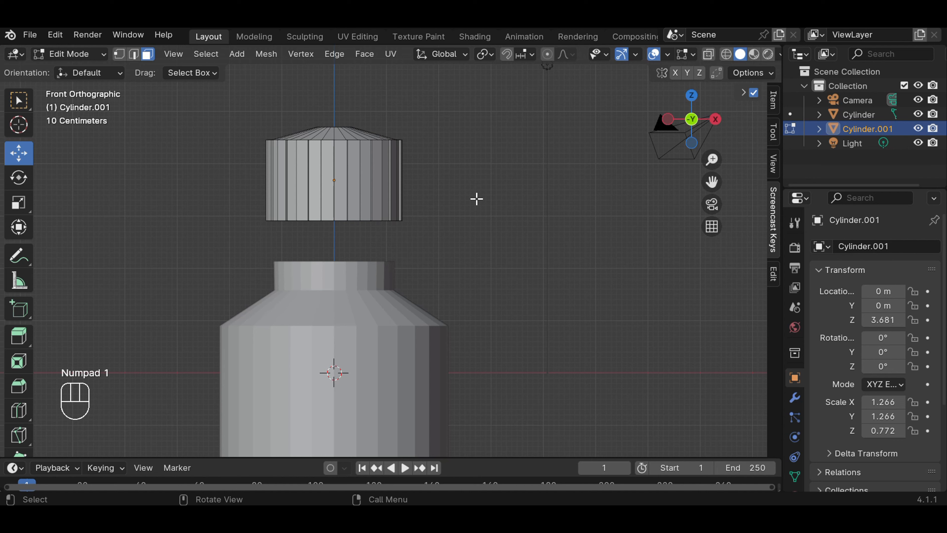
pyautogui.click(477, 199)
pyautogui.scroll(-3, 475, 209)
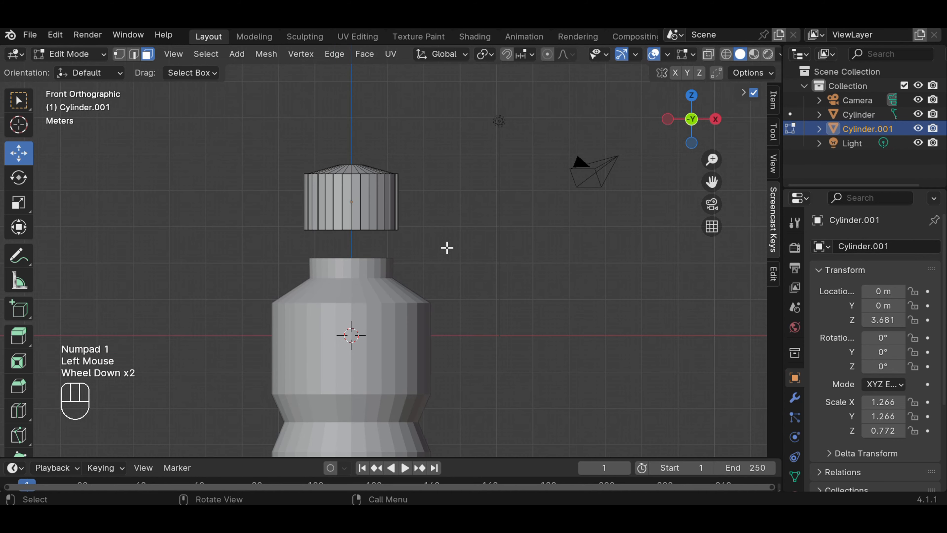
pyautogui.scroll(3, 446, 249)
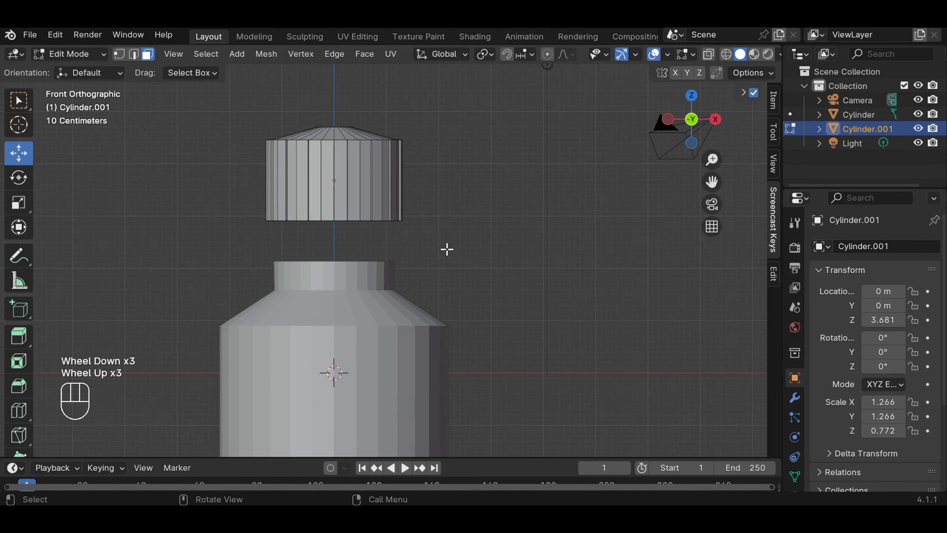
pyautogui.scroll(-3, 591, 224)
pyautogui.moveTo(714, 183); pyautogui.dragTo(704, 106)
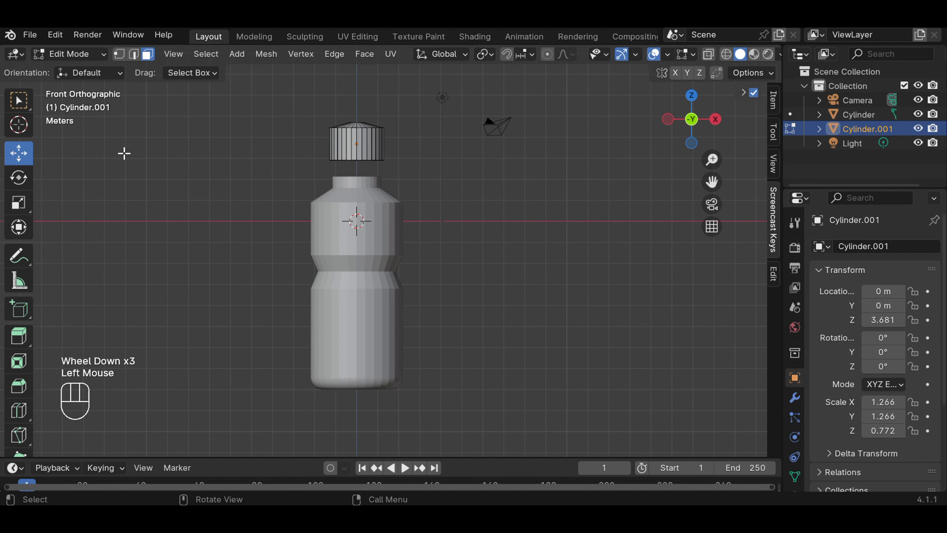
pyautogui.click(93, 57)
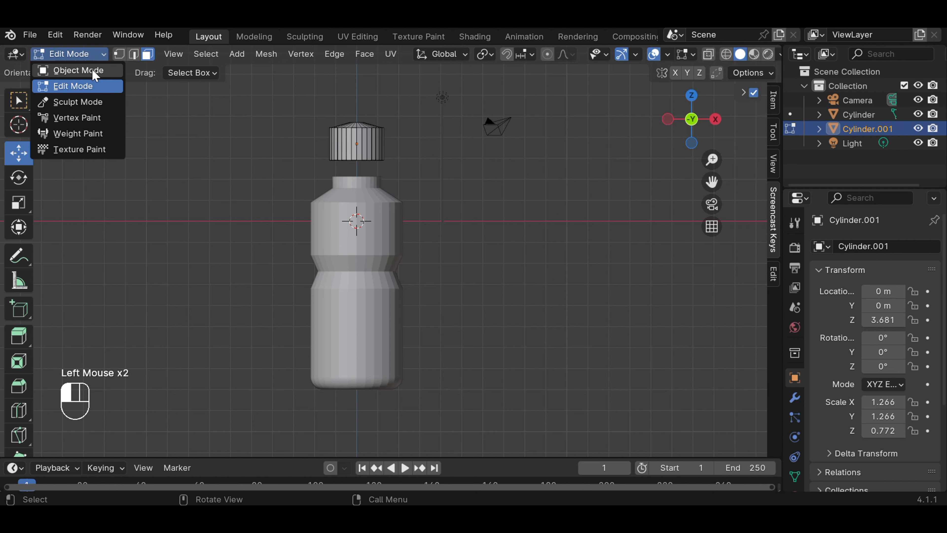
pyautogui.click(78, 70)
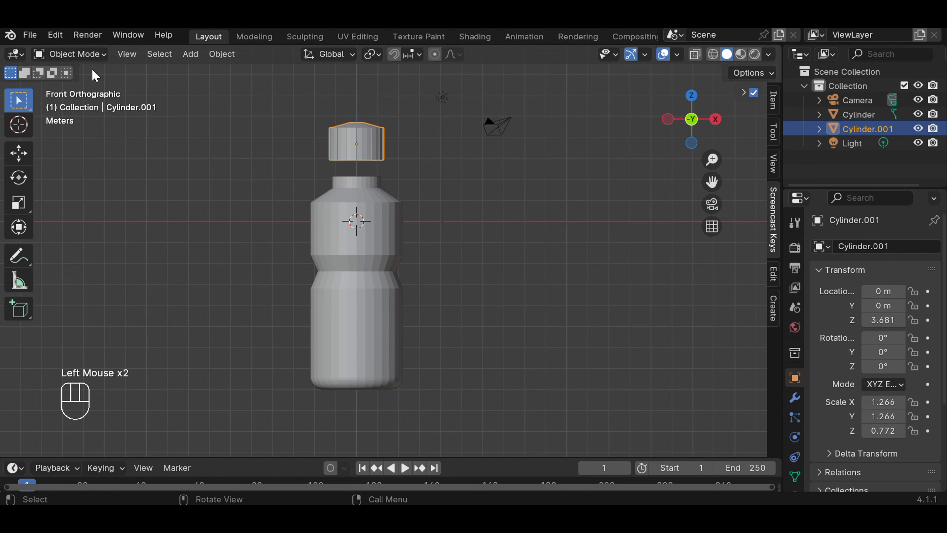
pyautogui.click(368, 248)
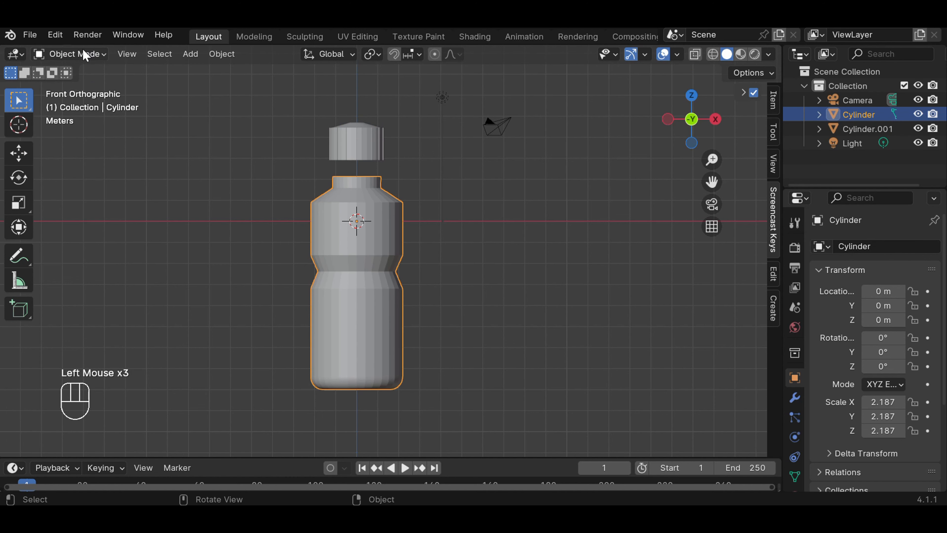
pyautogui.moveTo(70, 54); pyautogui.dragTo(83, 85)
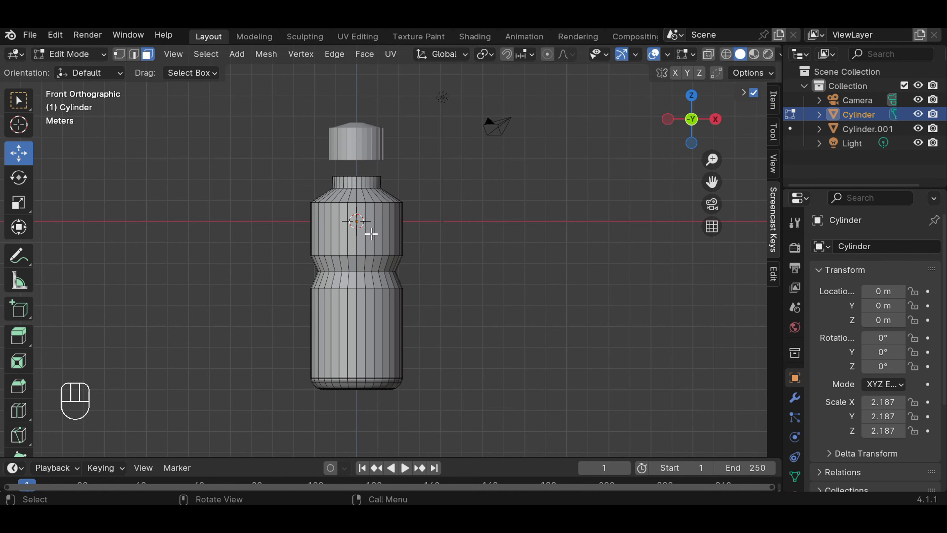
# Step: Add 25 evenly spaced horizontal loop cuts around the bottle's upper body, between the shoulder and the waist groove
pyautogui.press('ctrl')
pyautogui.hotkey('ctrl', 'r')
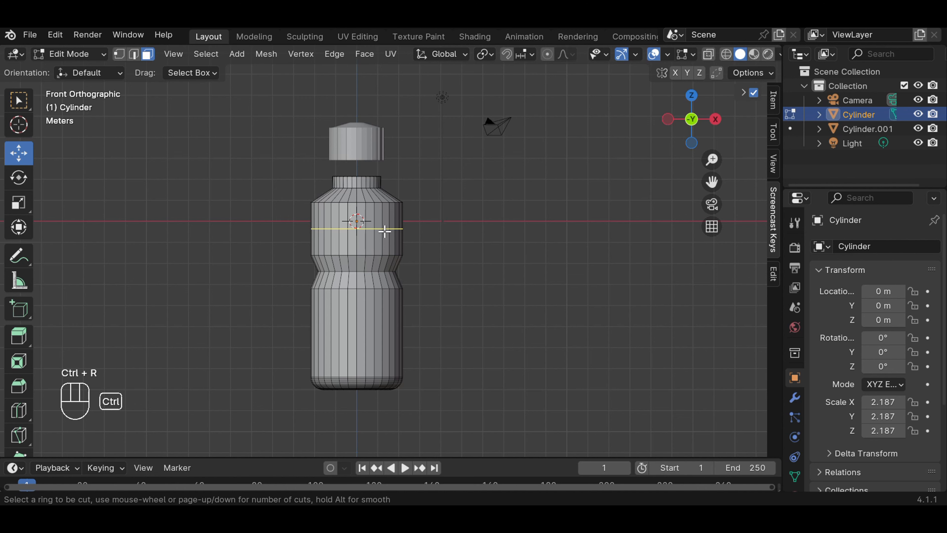
pyautogui.scroll(18, 385, 231)
pyautogui.scroll(10, 384, 232)
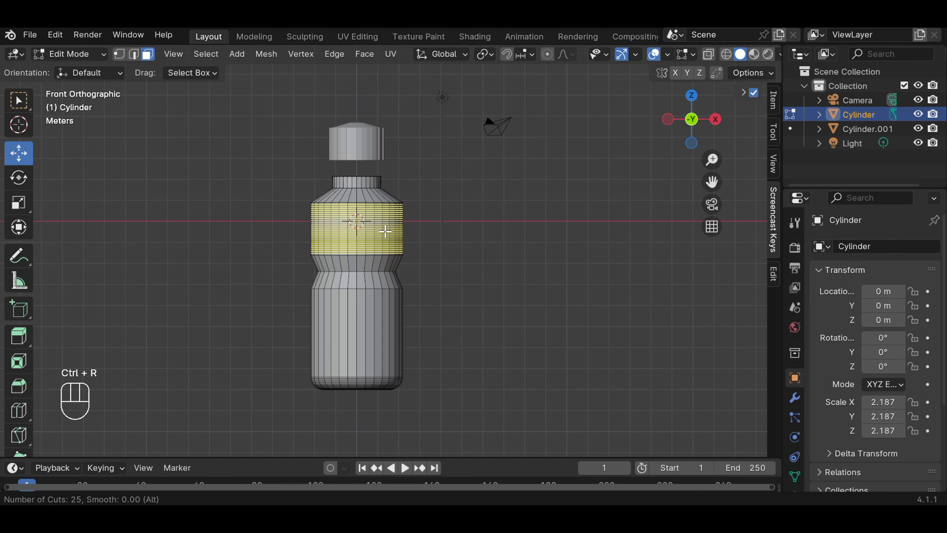
pyautogui.click(385, 232)
pyautogui.click(384, 232)
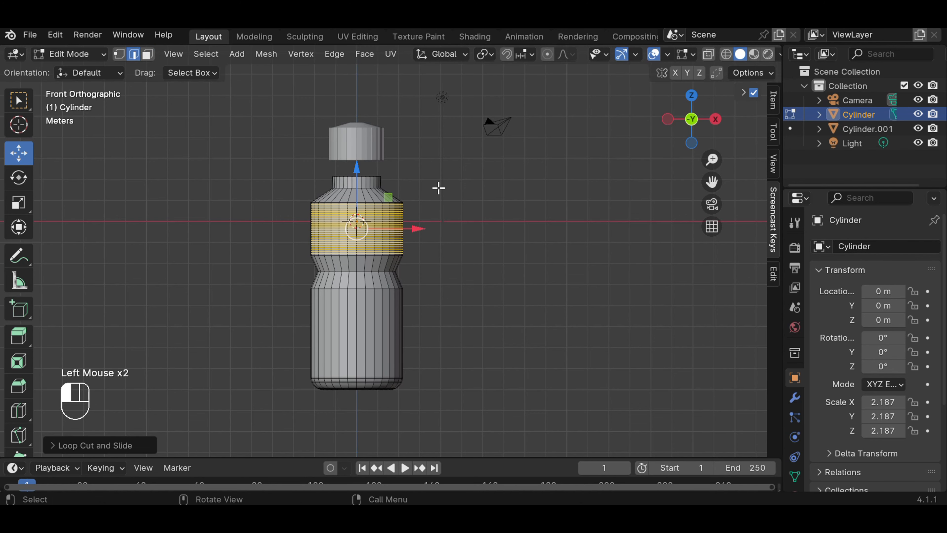
pyautogui.click(386, 195)
# Step: Add several evenly spaced loop cuts around the bottle's sloping shoulder without sliding them
pyautogui.click(19, 99)
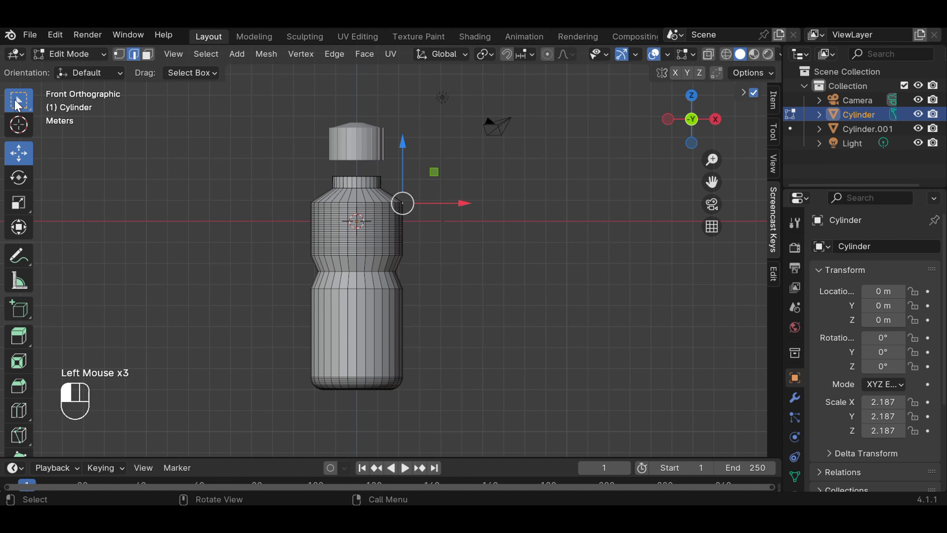
pyautogui.press('ctrl')
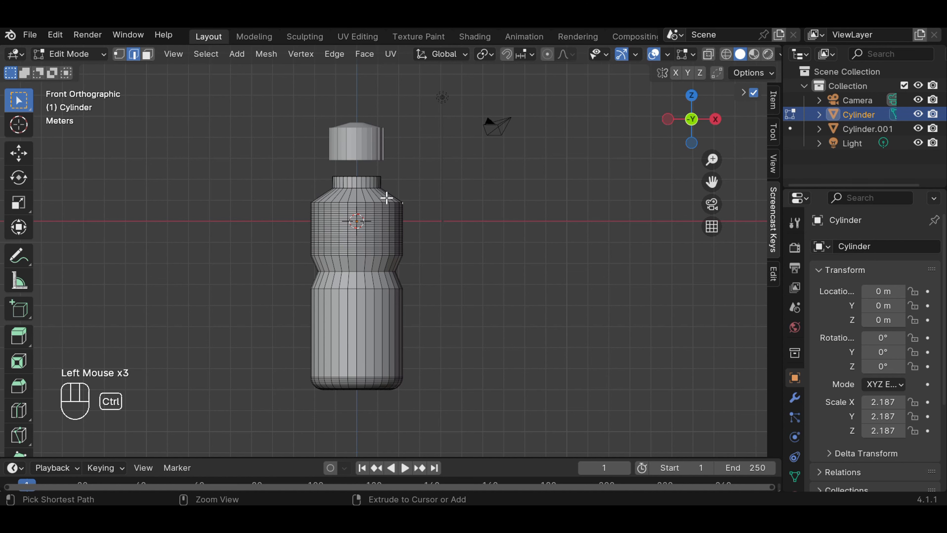
pyautogui.hotkey('ctrl', 'r')
pyautogui.click(386, 197)
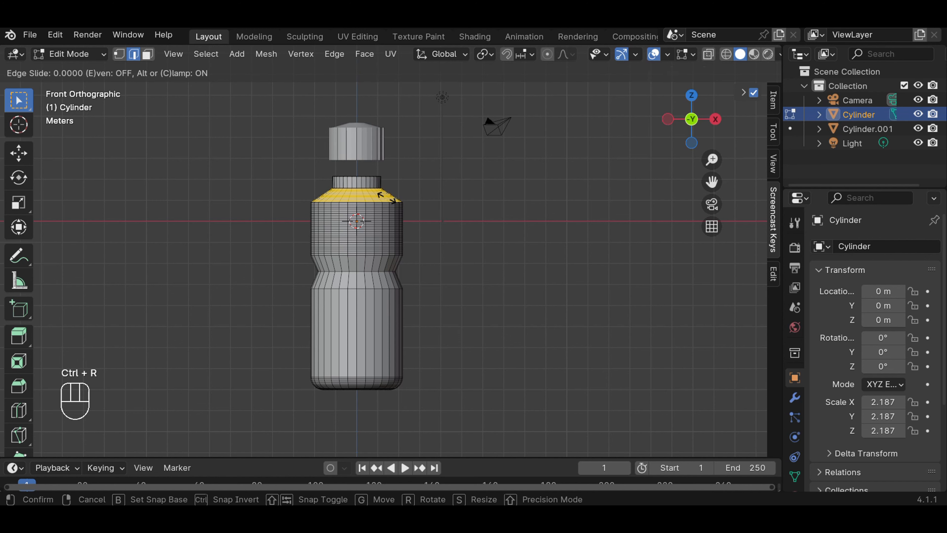
pyautogui.click(387, 196)
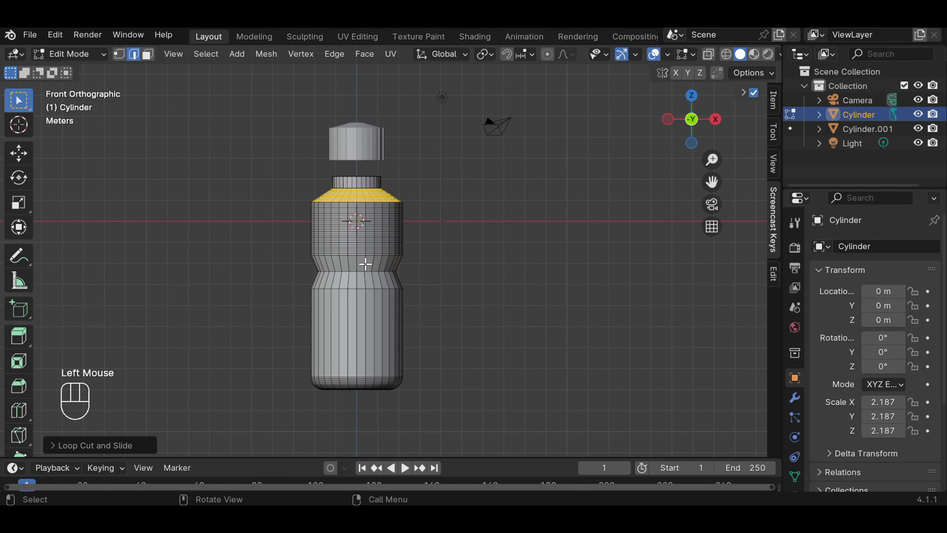
# Step: Add several evenly spaced loop cuts around the upper slope of the waist groove and clear the selection
pyautogui.hotkey('ctrl', 'r')
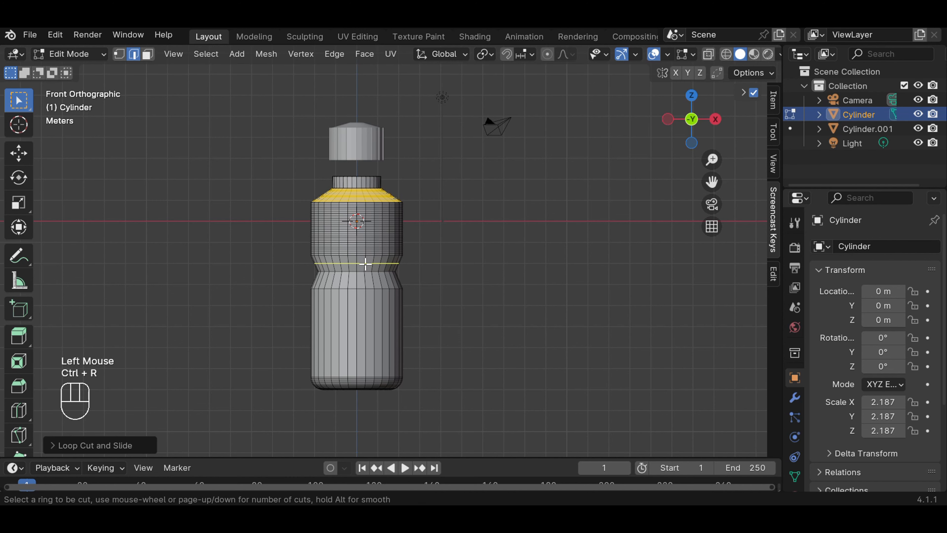
pyautogui.click(365, 264)
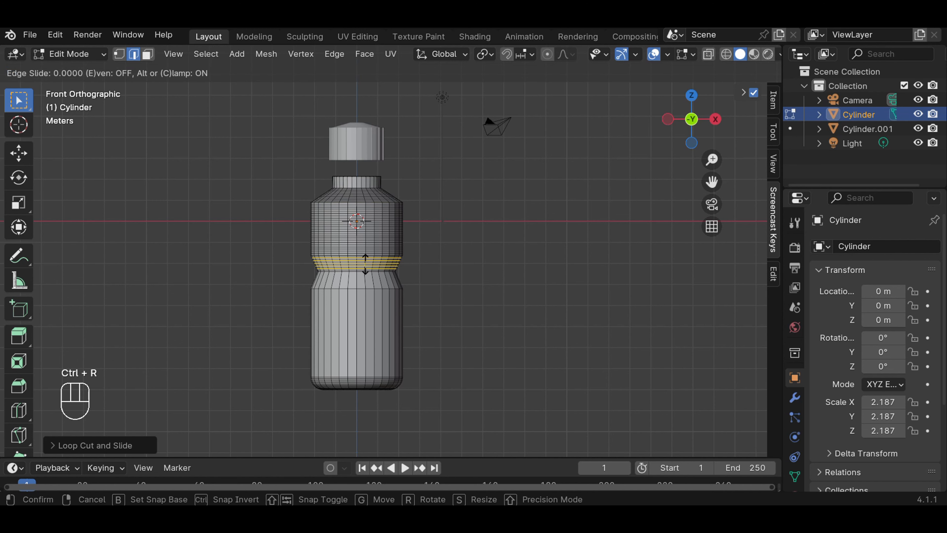
pyautogui.click(365, 264)
pyautogui.click(473, 288)
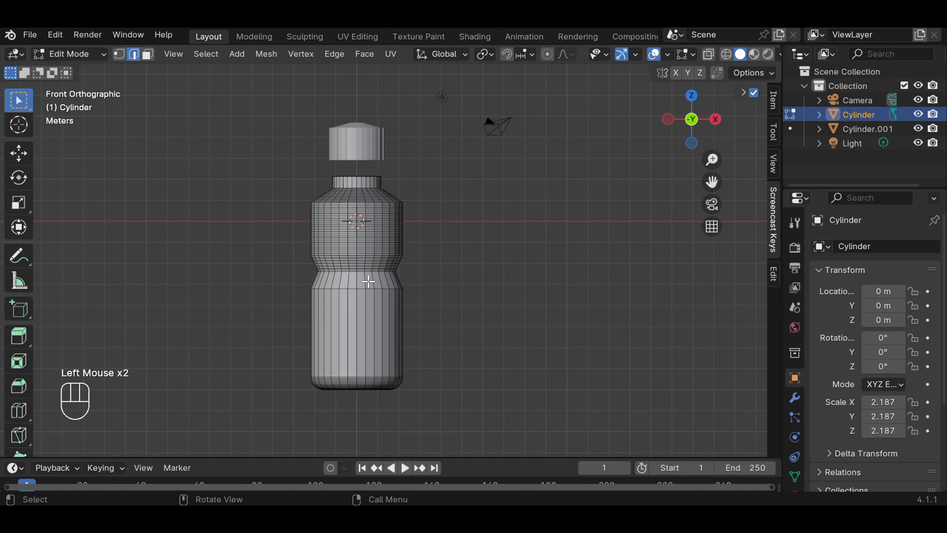
# Step: Add 5 evenly spaced loop cuts around the lower slope of the waist groove and clear the selection
pyautogui.hotkey('ctrl', 'r')
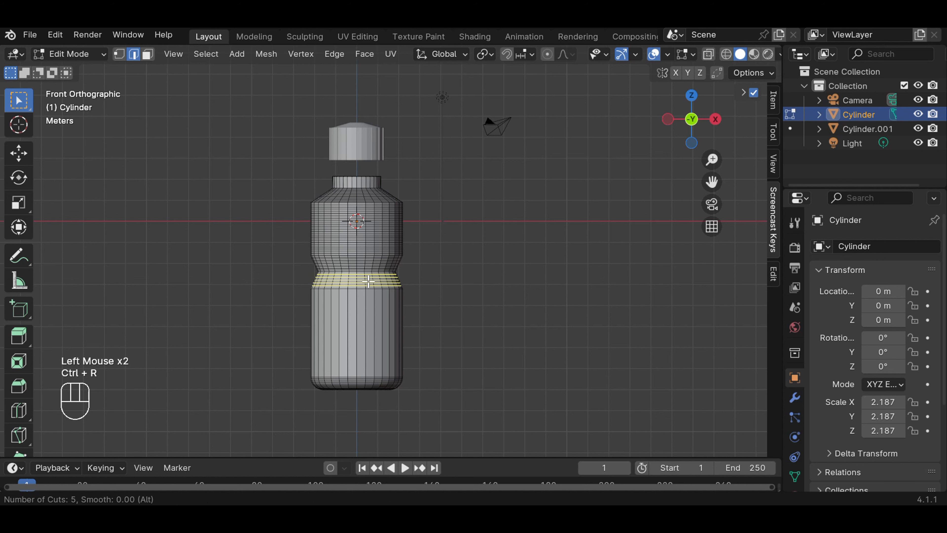
pyautogui.click(369, 280)
pyautogui.click(369, 280)
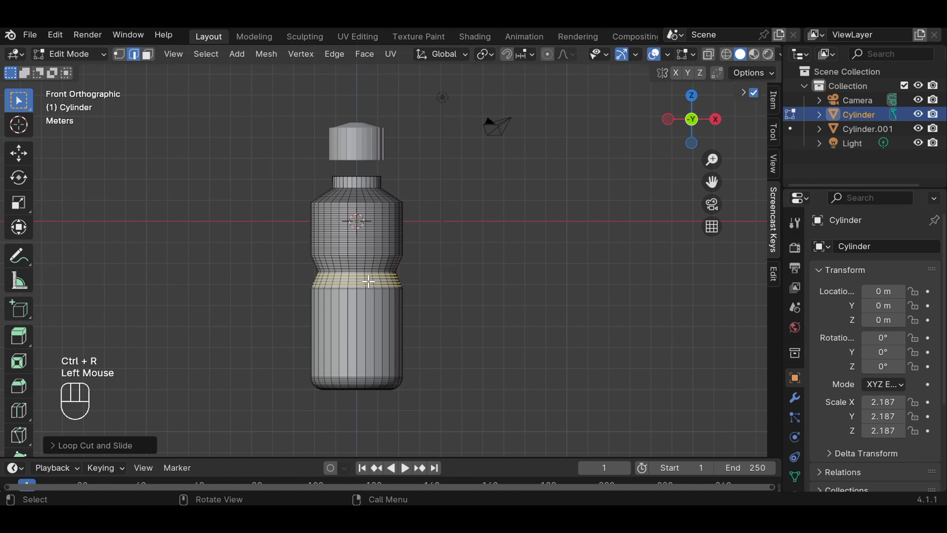
pyautogui.click(428, 328)
# Step: Add 19 evenly spaced loop cuts around the bottle's lower body and clear the selection
pyautogui.hotkey('ctrl', 'r')
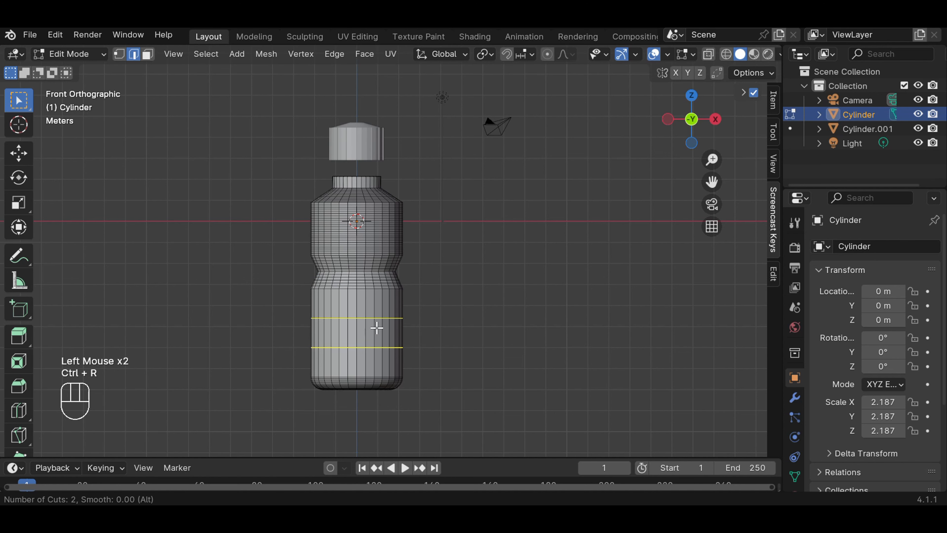
pyautogui.scroll(18, 377, 326)
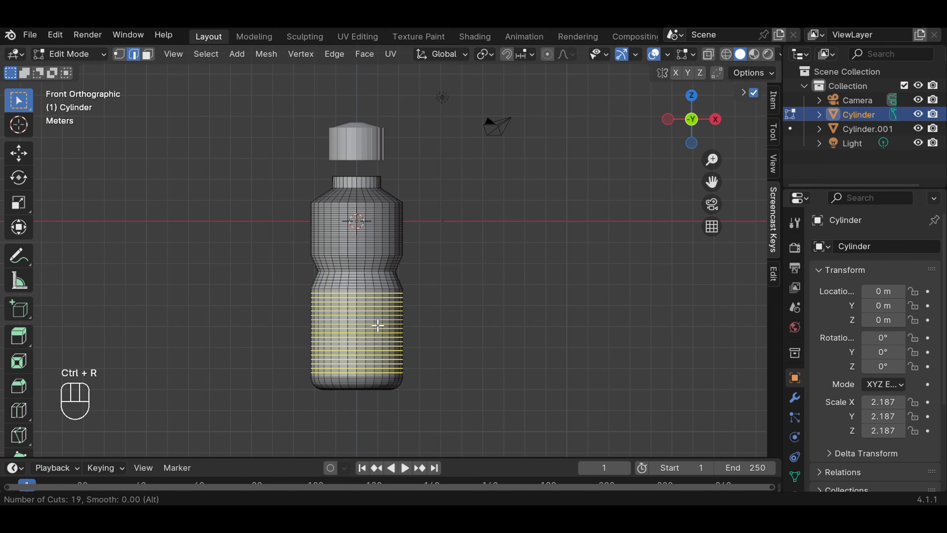
pyautogui.click(377, 326)
pyautogui.click(377, 324)
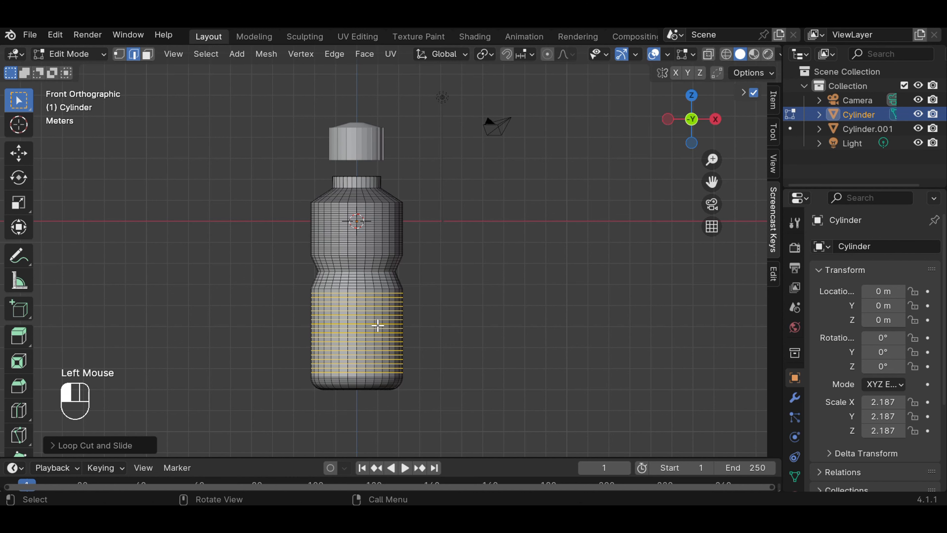
pyautogui.click(516, 287)
# Step: Return to Object Mode, apply Shade Smooth to the bottle and deselect it
pyautogui.moveTo(77, 55); pyautogui.dragTo(86, 71)
pyautogui.rightClick(384, 235)
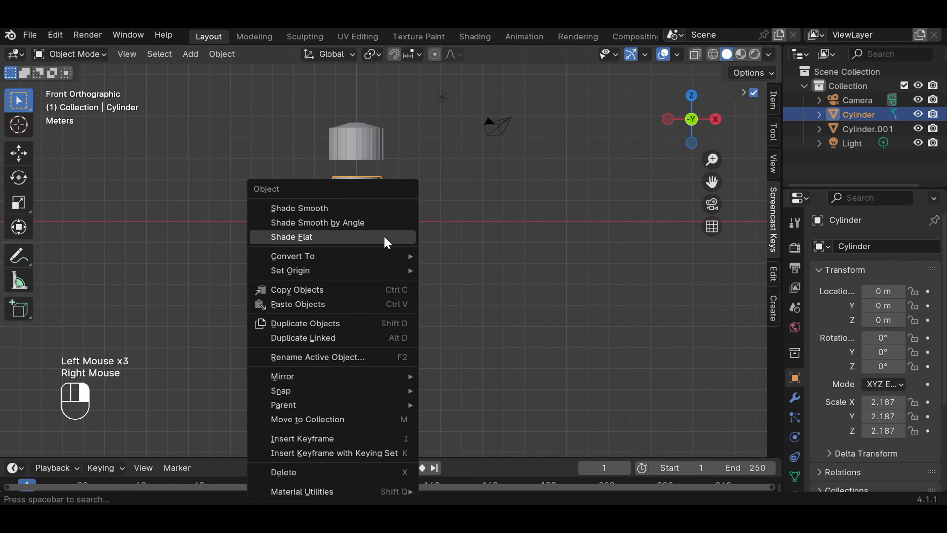
pyautogui.click(368, 209)
pyautogui.click(453, 221)
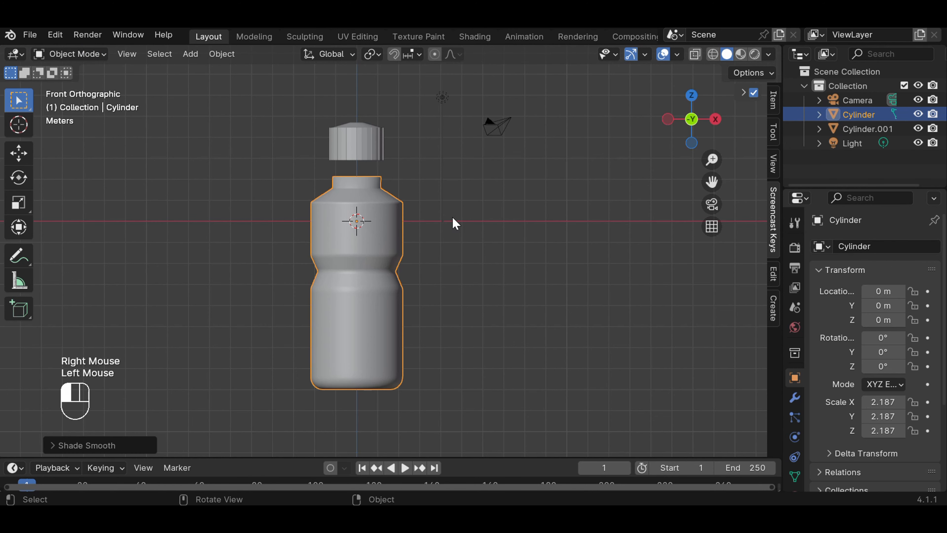
# Step: Try Shade Smooth on the cap and undo it
pyautogui.moveTo(456, 199); pyautogui.dragTo(462, 266, button='middle')
pyautogui.scroll(1, 460, 261)
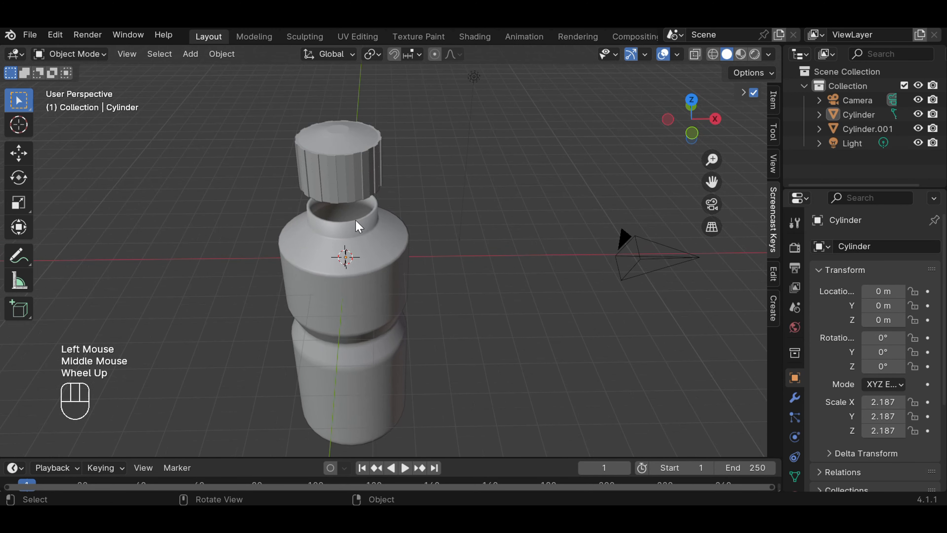
pyautogui.click(345, 170)
pyautogui.rightClick(345, 170)
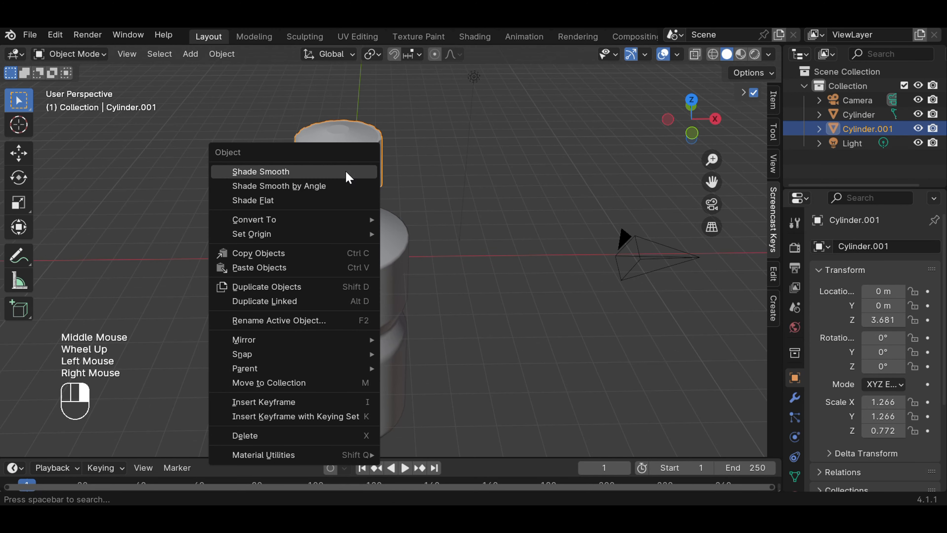
pyautogui.click(337, 172)
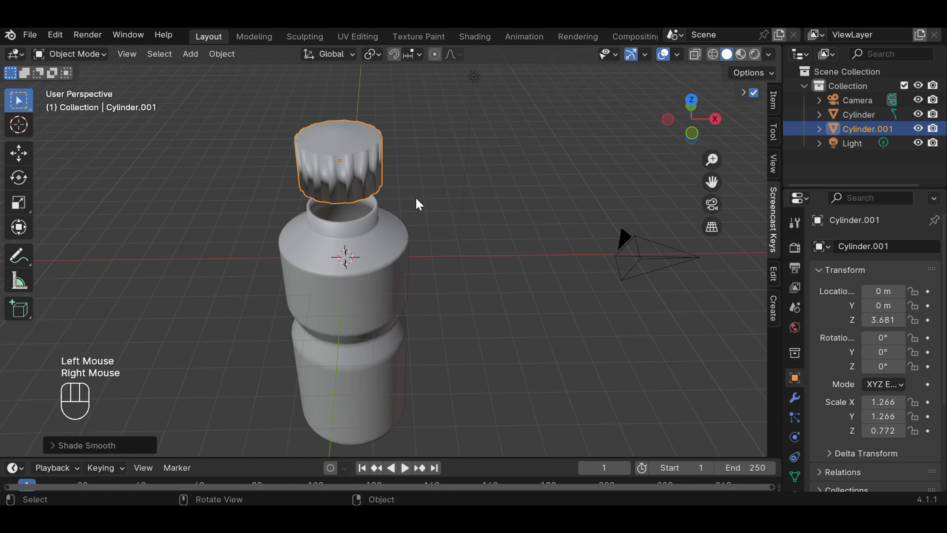
pyautogui.hotkey('ctrl', 'z')
pyautogui.click(429, 178)
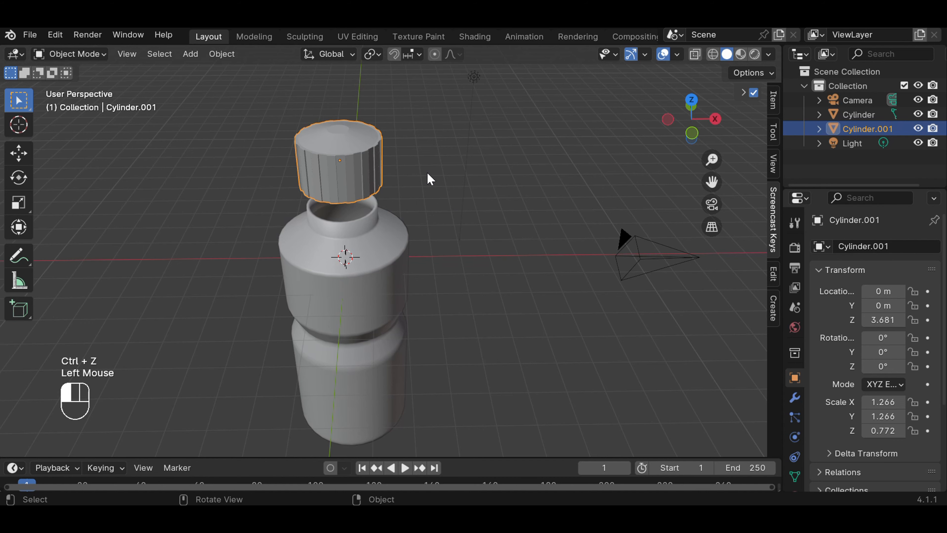
# Step: Lower the cap along Z onto the bottle neck to a Z location of about 2.407 m, and deselect it
pyautogui.scroll(2, 432, 161)
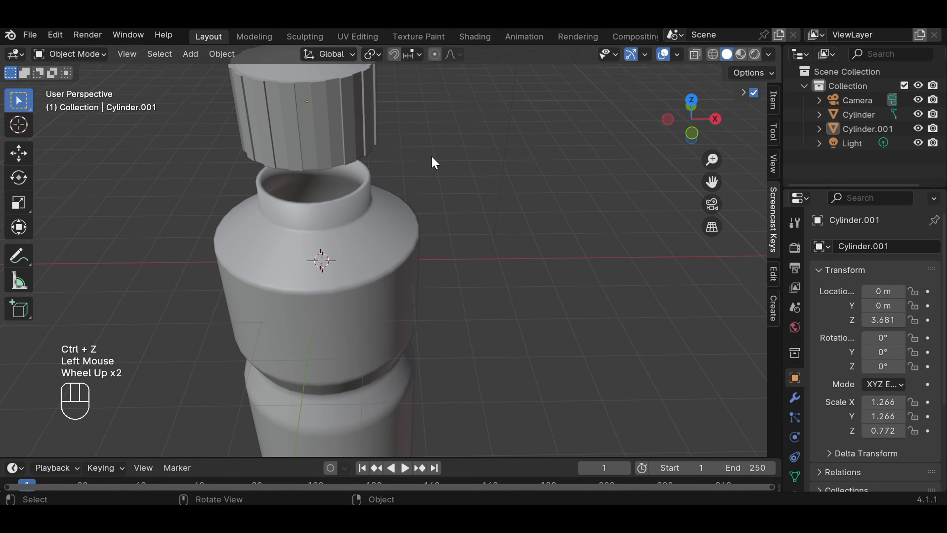
pyautogui.scroll(-2, 432, 157)
pyautogui.press('KP_1')
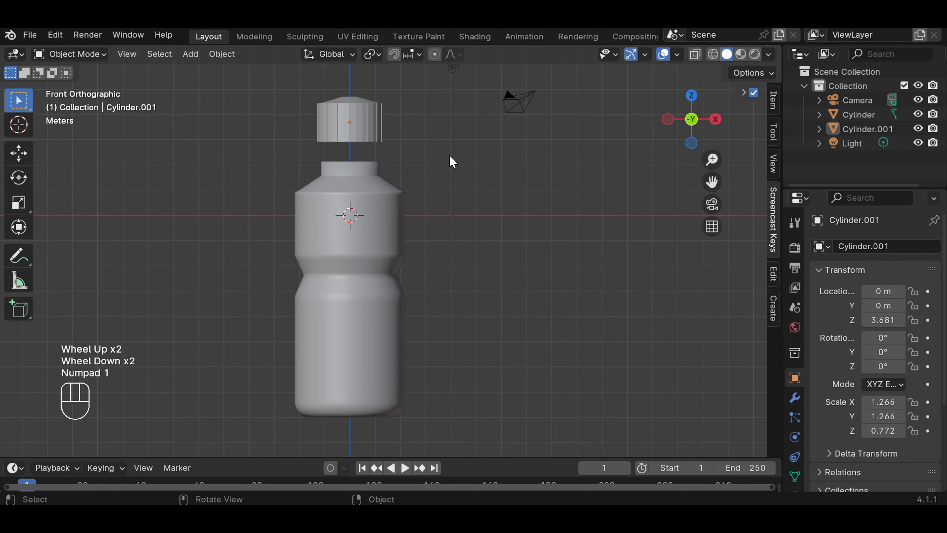
pyautogui.click(354, 122)
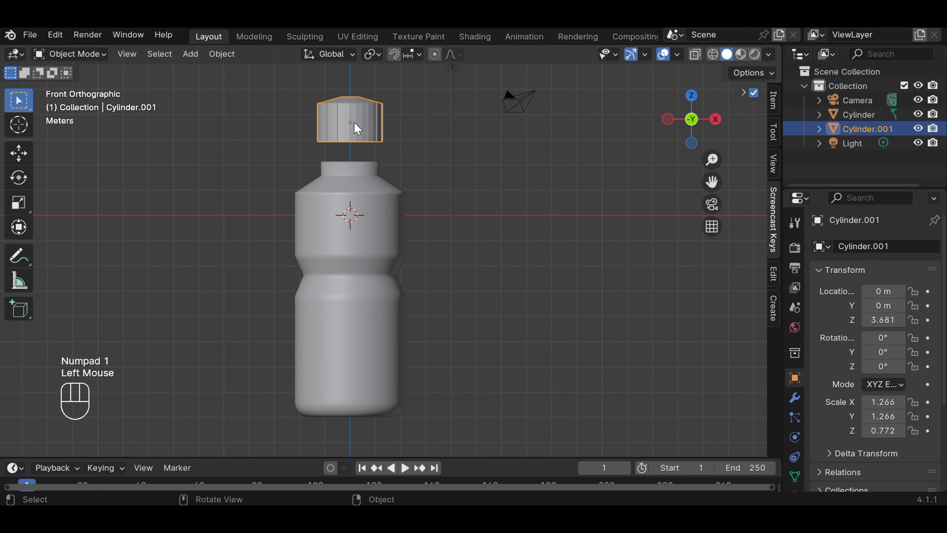
pyautogui.press('g')
pyautogui.press('z')
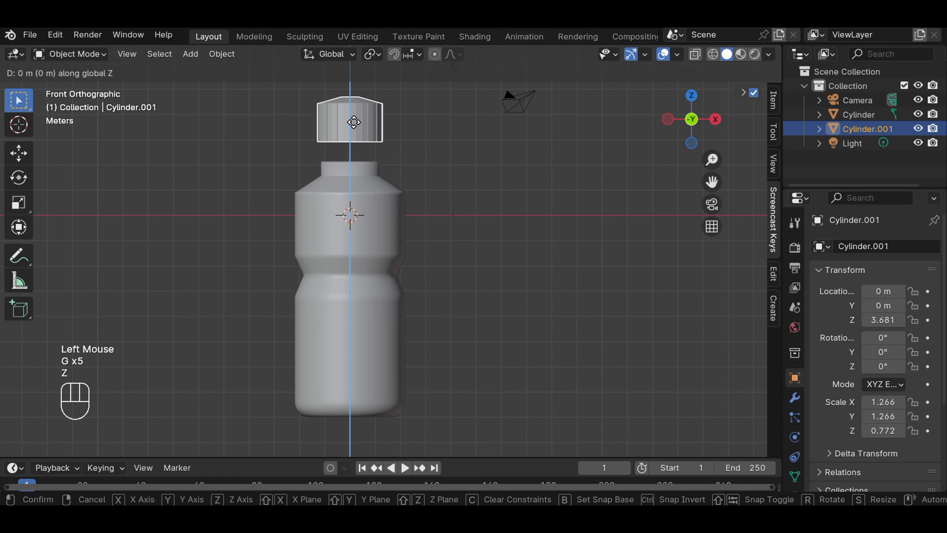
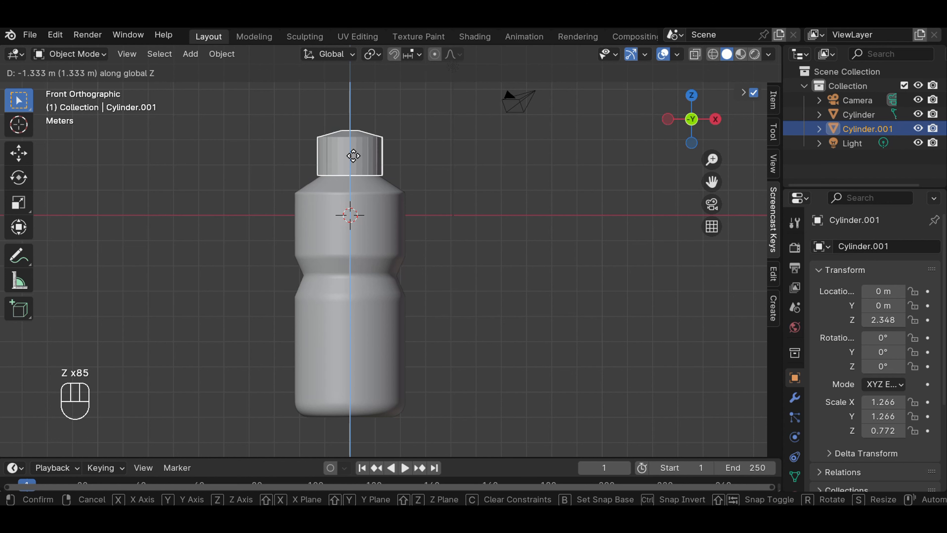
pyautogui.click(353, 155)
pyautogui.click(465, 188)
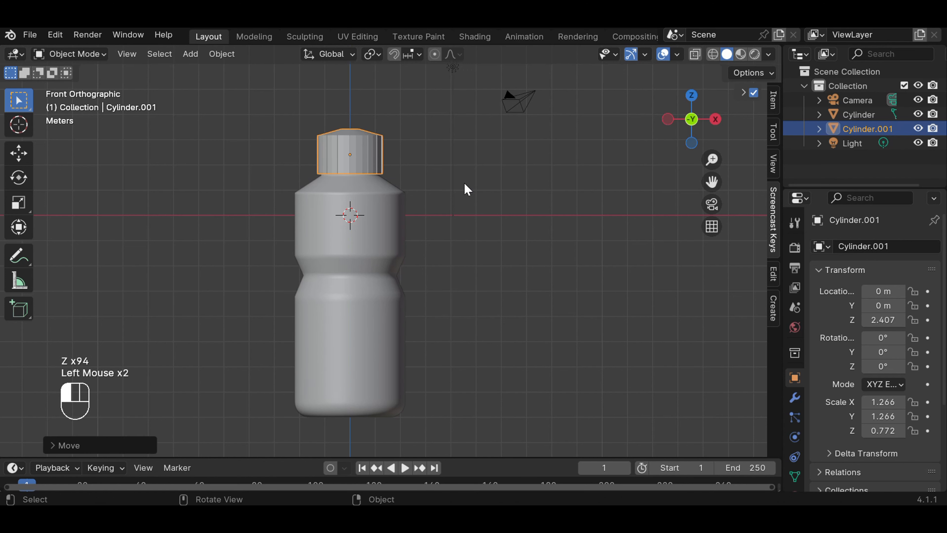
# Step: Hide the grid, the floor and the X and Y axis lines in the viewport overlays
pyautogui.scroll(-2, 468, 186)
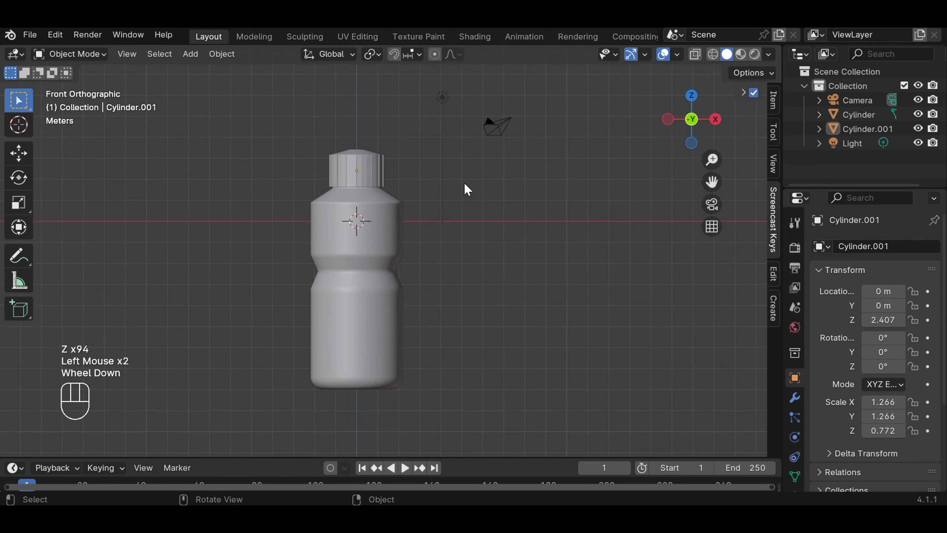
pyautogui.click(678, 55)
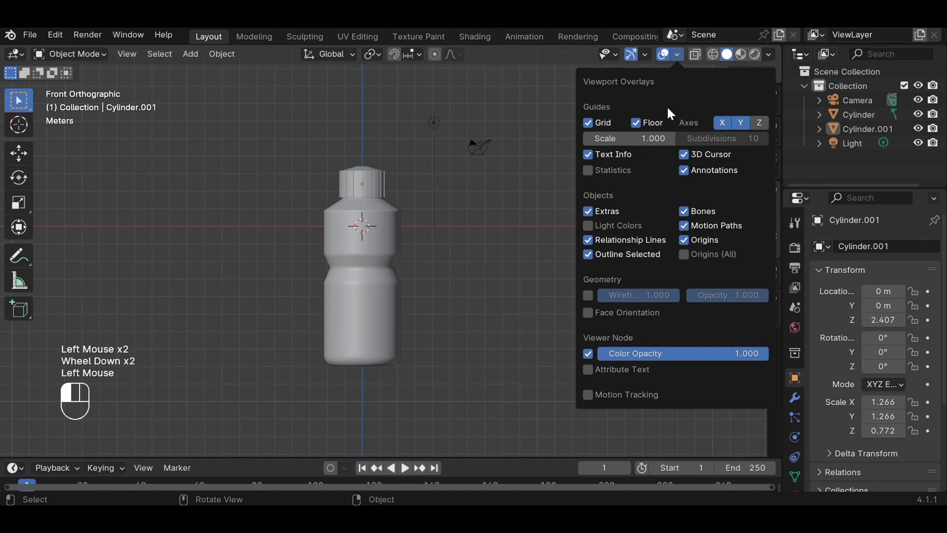
pyautogui.click(604, 123)
pyautogui.click(722, 125)
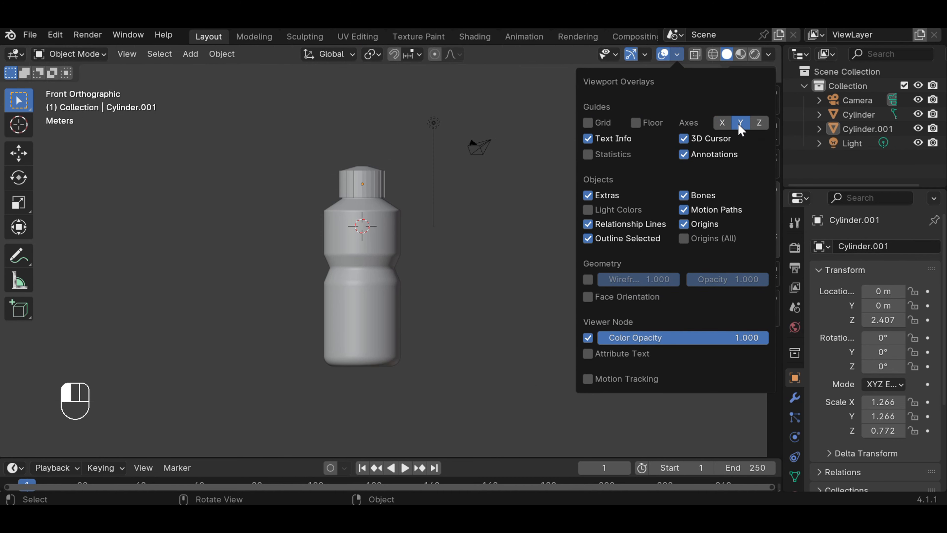
pyautogui.click(741, 125)
pyautogui.click(470, 215)
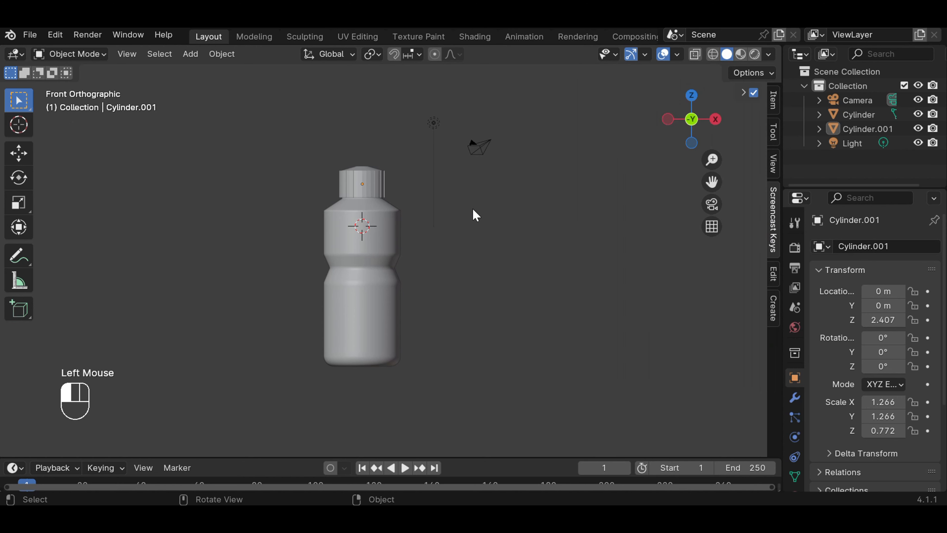
# Step: Select the bottle and give it a material slot with a new material
pyautogui.moveTo(481, 207)
pyautogui.mouseDown(button='middle')
pyautogui.moveTo(465, 275)
pyautogui.moveTo(471, 202)
pyautogui.mouseUp(button='middle')
pyautogui.click(370, 247)
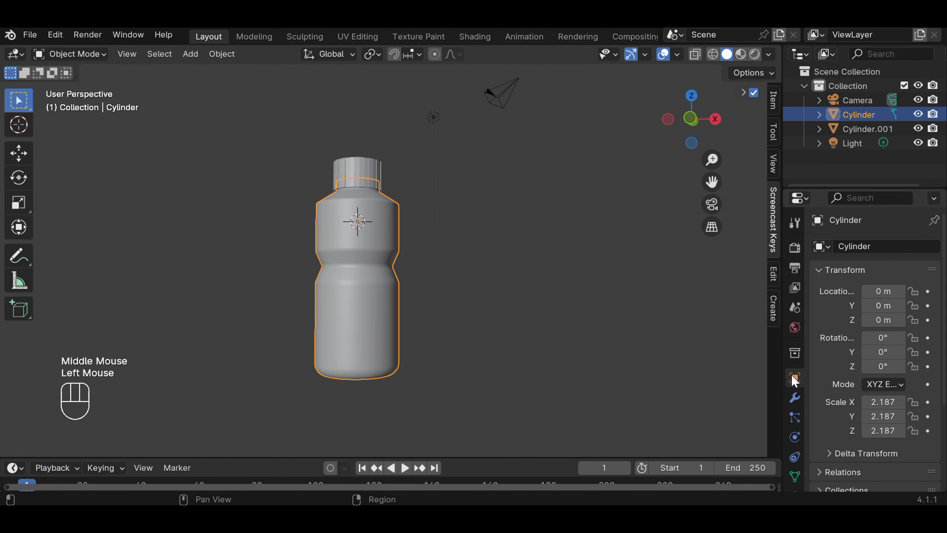
pyautogui.scroll(-3, 796, 402)
pyautogui.click(796, 445)
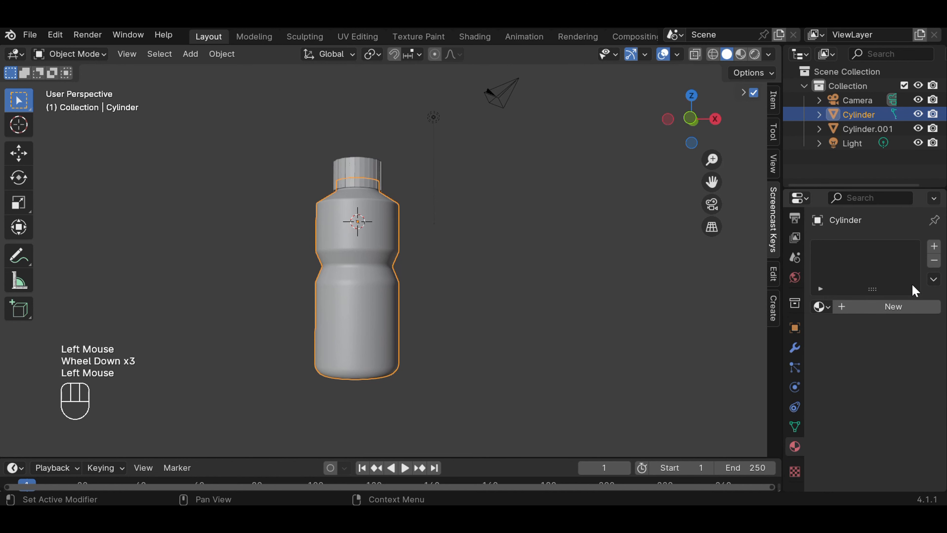
pyautogui.click(935, 247)
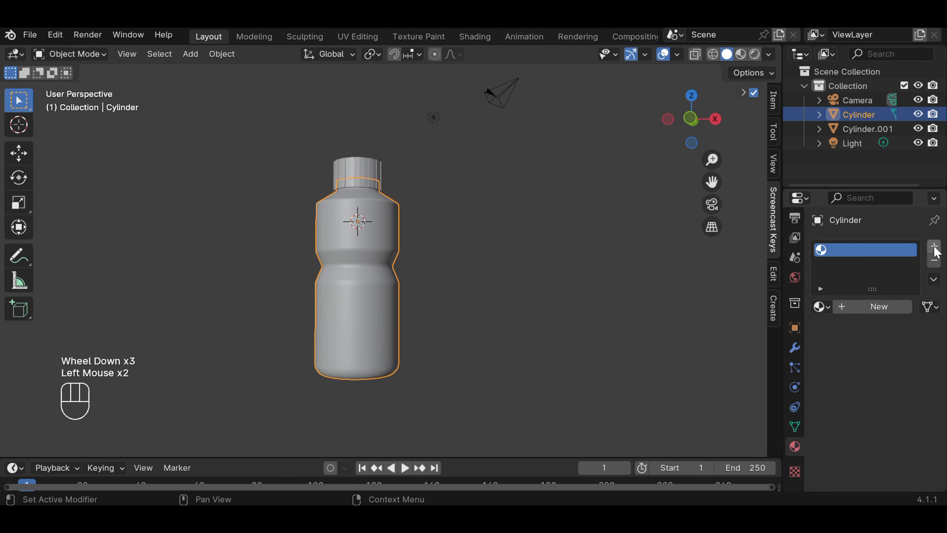
pyautogui.click(882, 315)
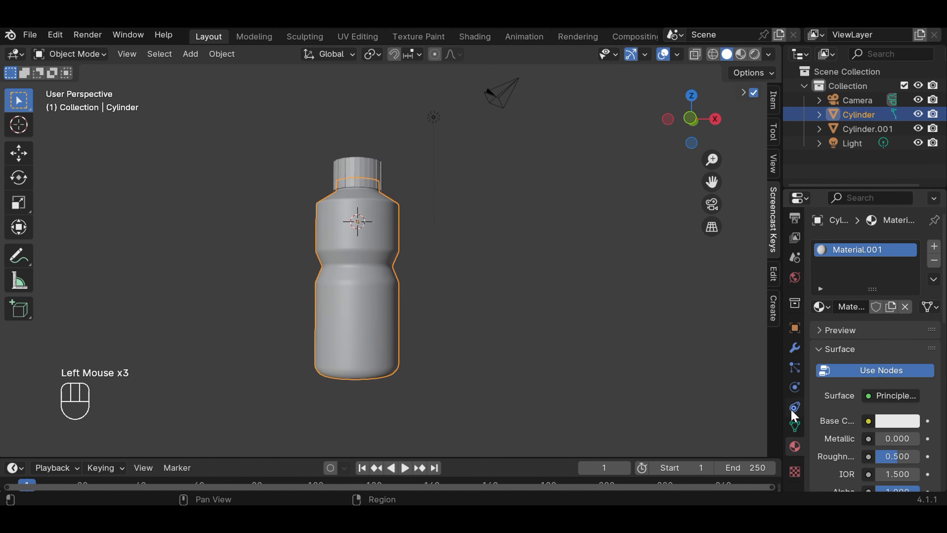
# Step: Expand the Material Library VX settings of the bottle's material and choose the Sample Materials library
pyautogui.scroll(-3, 790, 408)
pyautogui.scroll(-7, 851, 402)
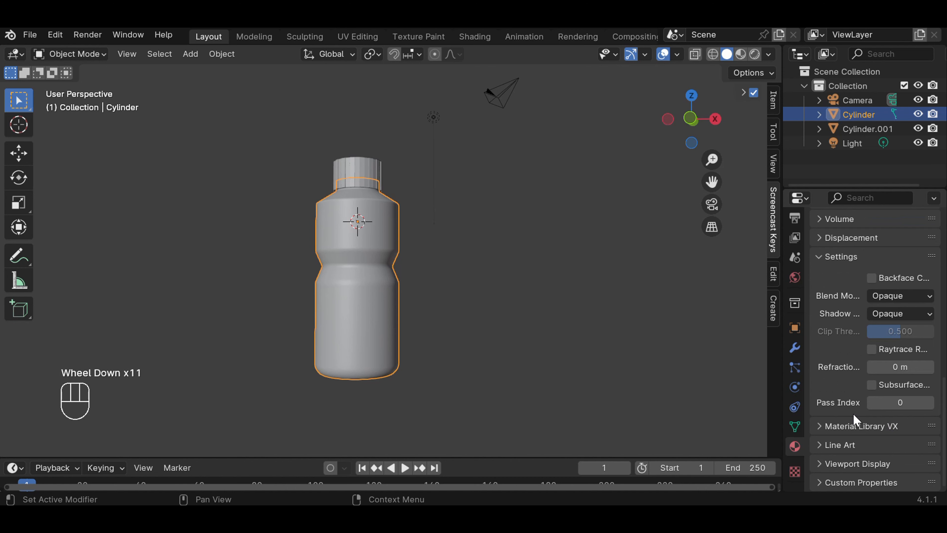
pyautogui.click(846, 427)
pyautogui.scroll(-6, 868, 382)
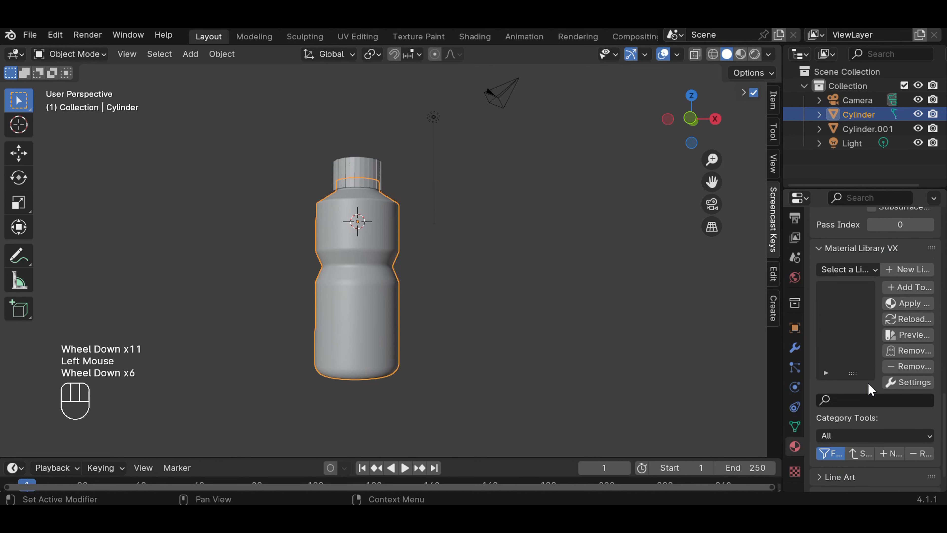
pyautogui.click(843, 269)
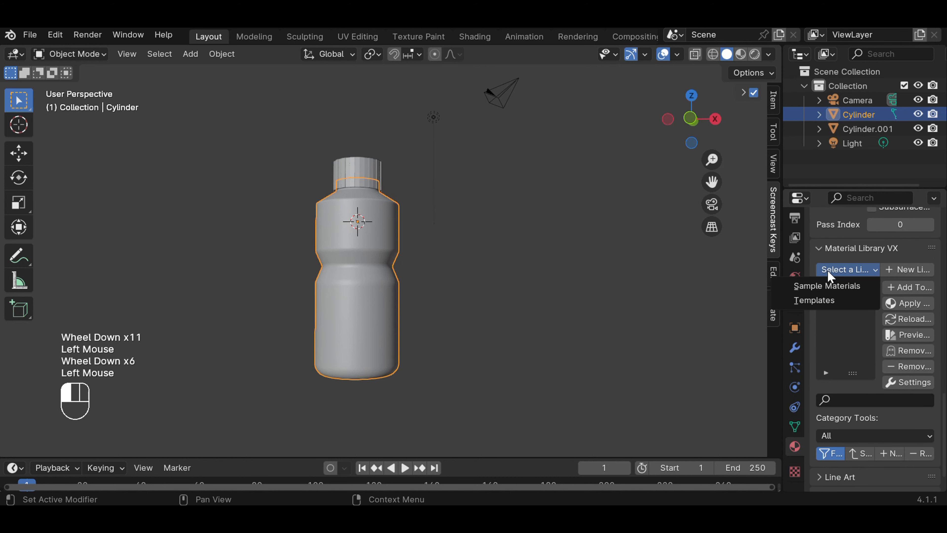
pyautogui.click(835, 288)
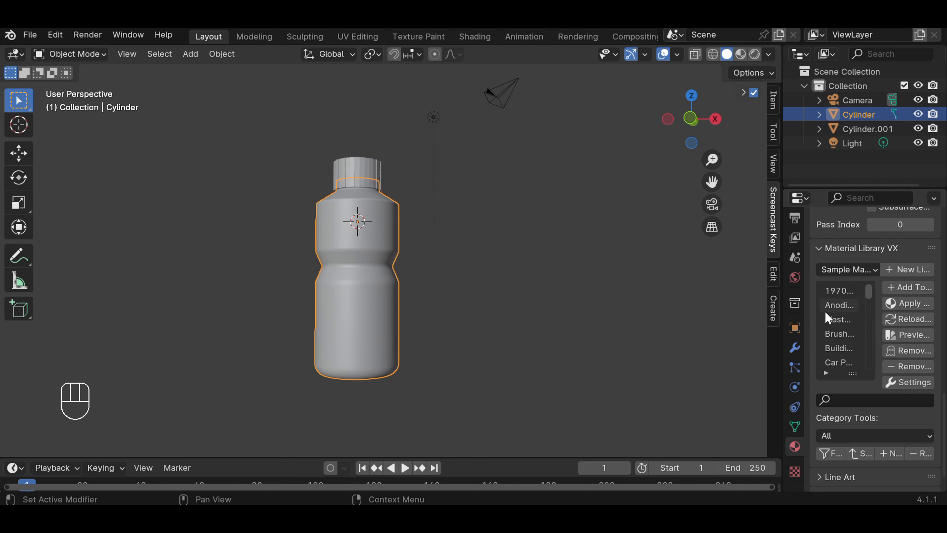
# Step: Widen the Properties editor until the material names and library commands are fully readable
pyautogui.moveTo(804, 331); pyautogui.dragTo(766, 331)
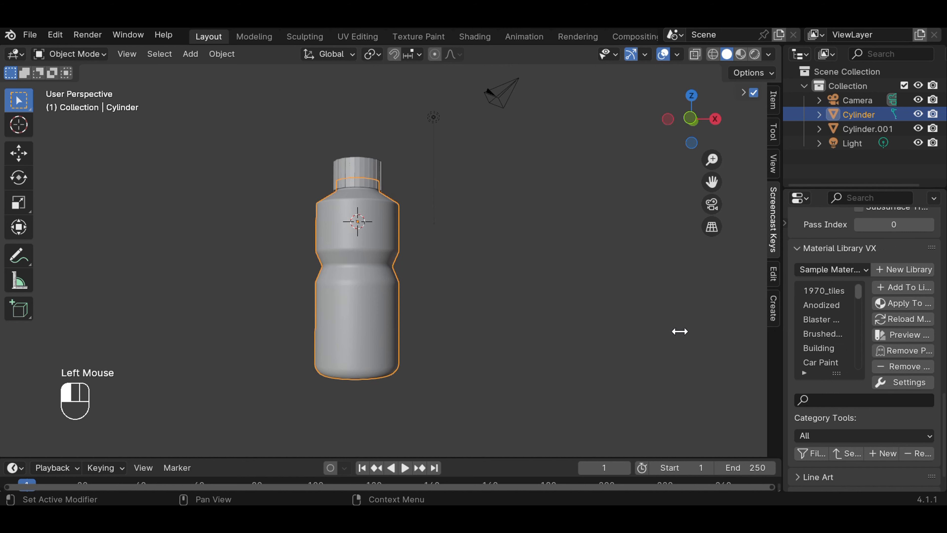
pyautogui.moveTo(680, 332); pyautogui.dragTo(665, 331)
pyautogui.moveTo(778, 332); pyautogui.dragTo(689, 339)
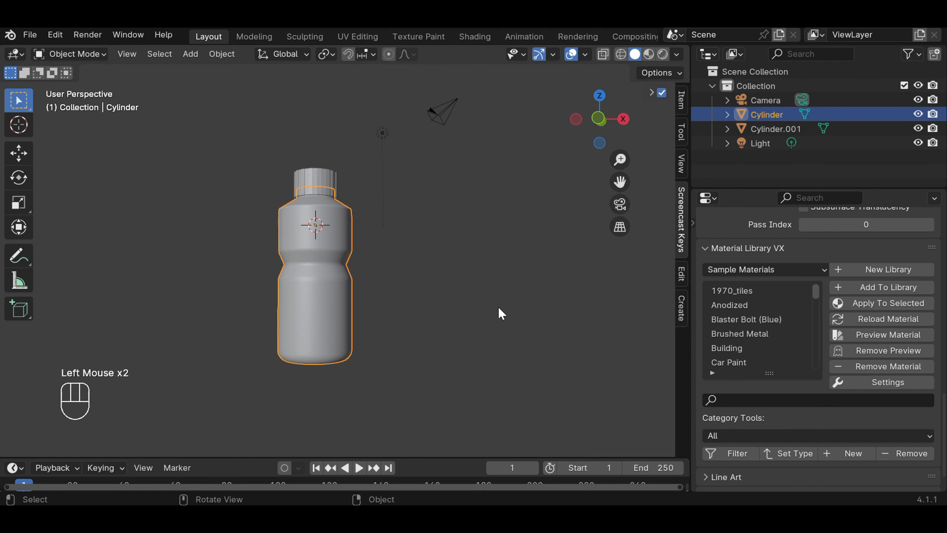
# Step: Apply the Coated Glossy sample material to the bottle and switch the viewport to Material Preview shading
pyautogui.scroll(-4, 751, 337)
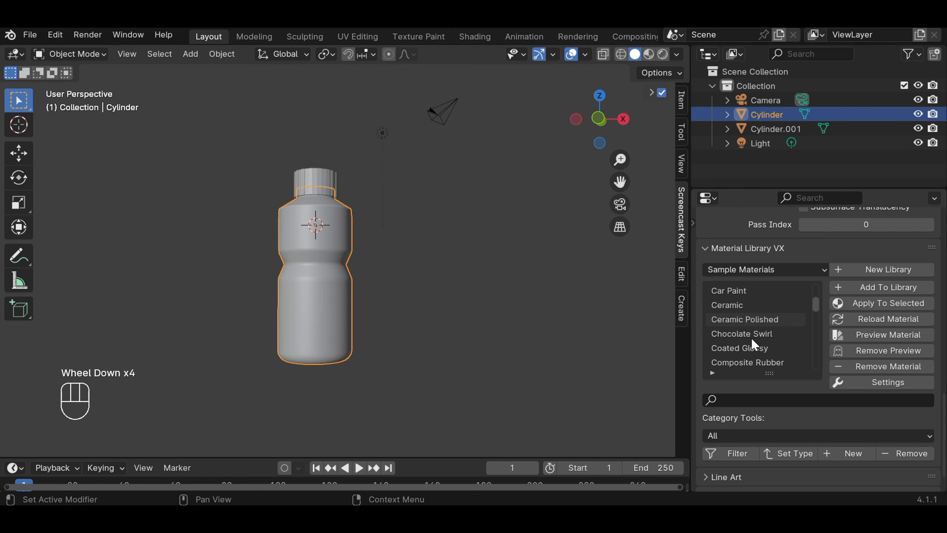
pyautogui.click(750, 347)
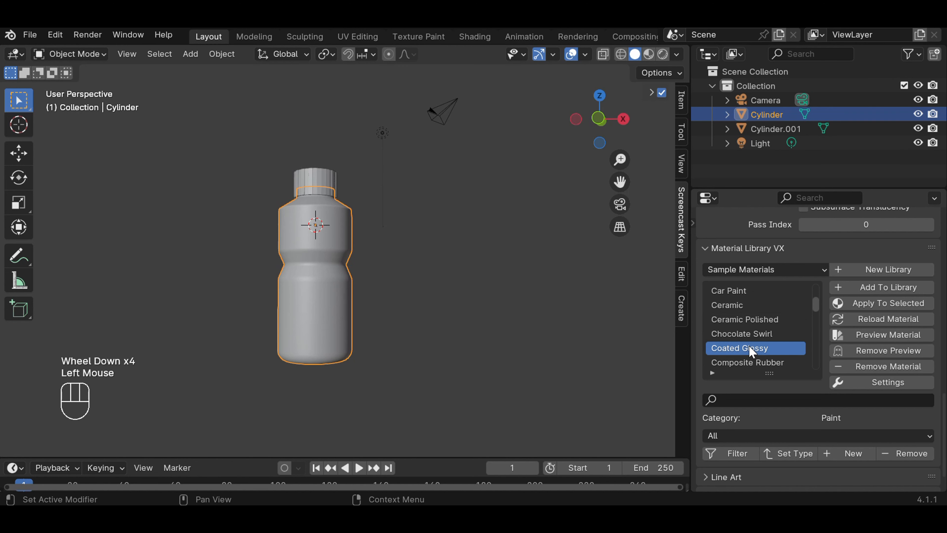
pyautogui.click(894, 305)
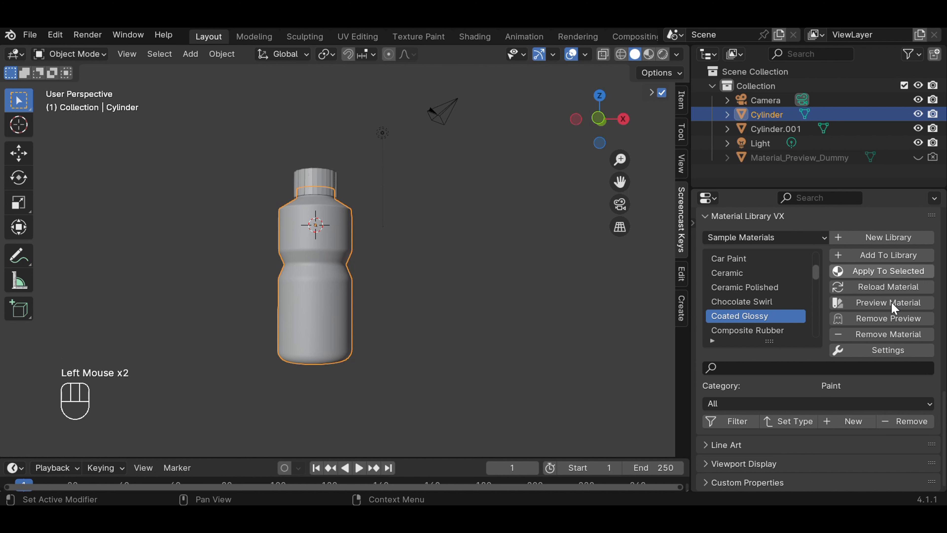
pyautogui.click(890, 273)
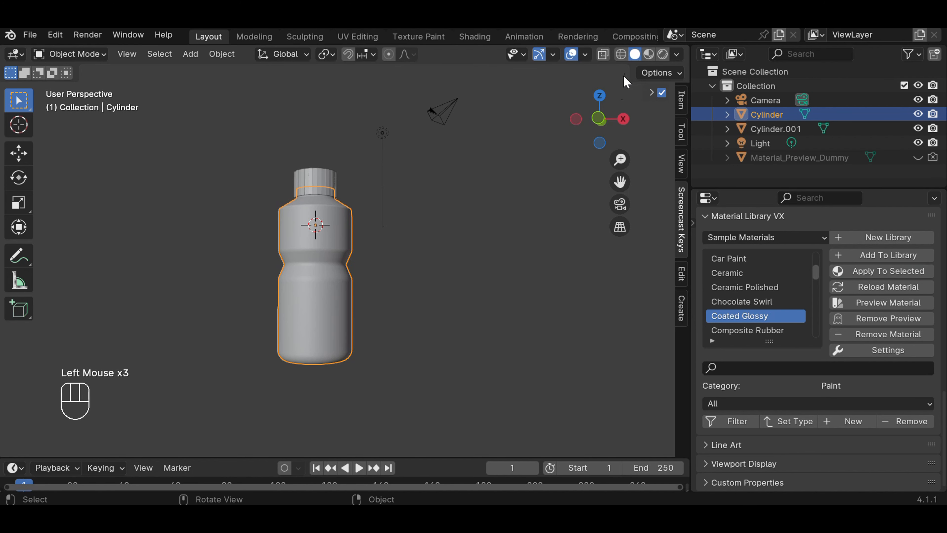
pyautogui.click(648, 54)
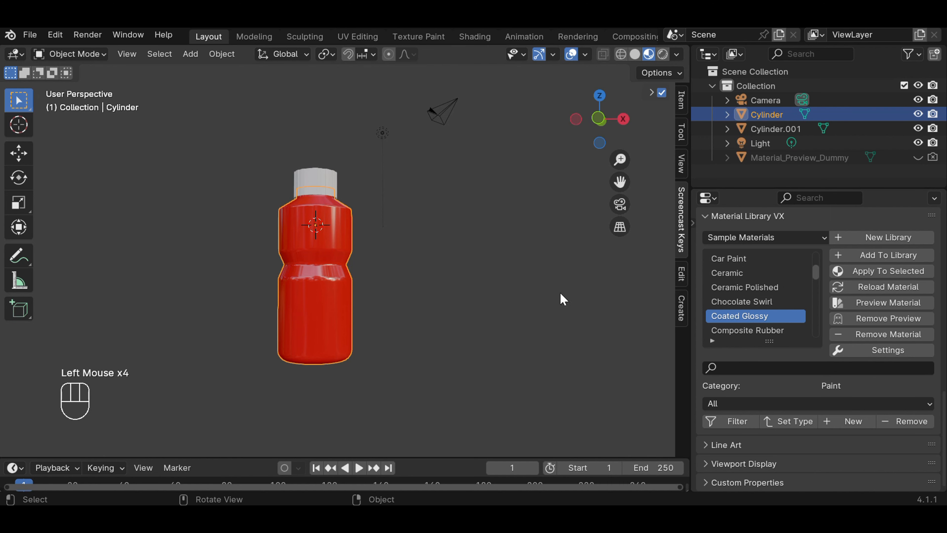
# Step: Select the cap and give it a material slot with a new material
pyautogui.click(316, 183)
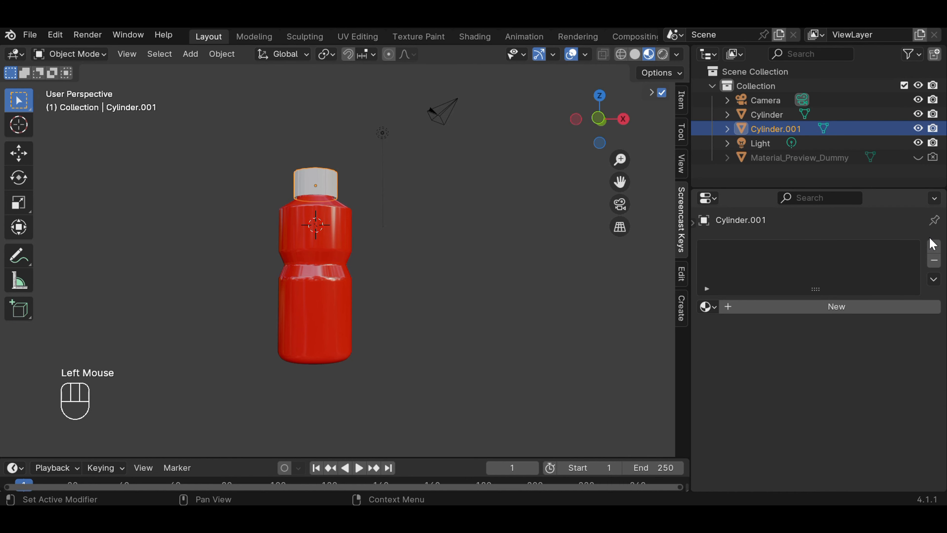
pyautogui.click(934, 246)
pyautogui.click(821, 307)
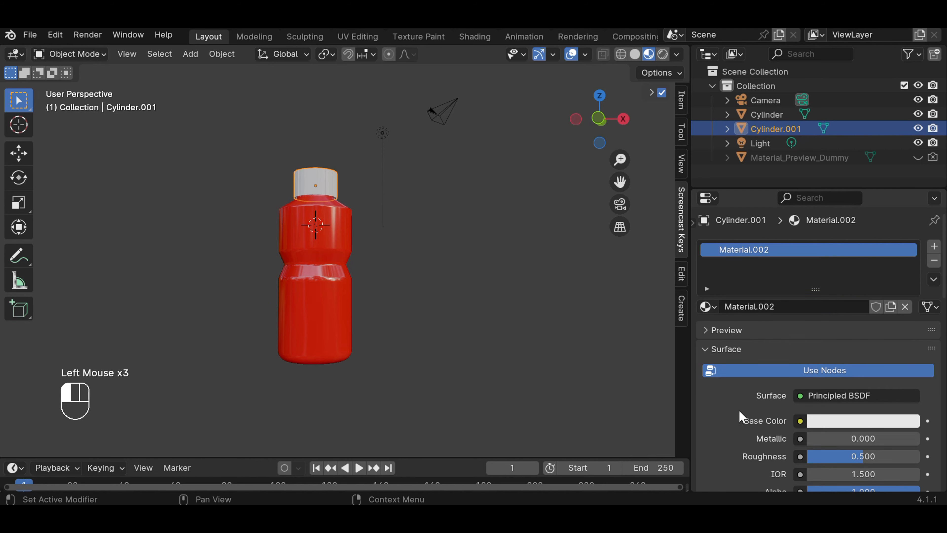
# Step: Apply the Composite Rubber sample material to the cap
pyautogui.scroll(-4, 762, 416)
pyautogui.scroll(-7, 761, 414)
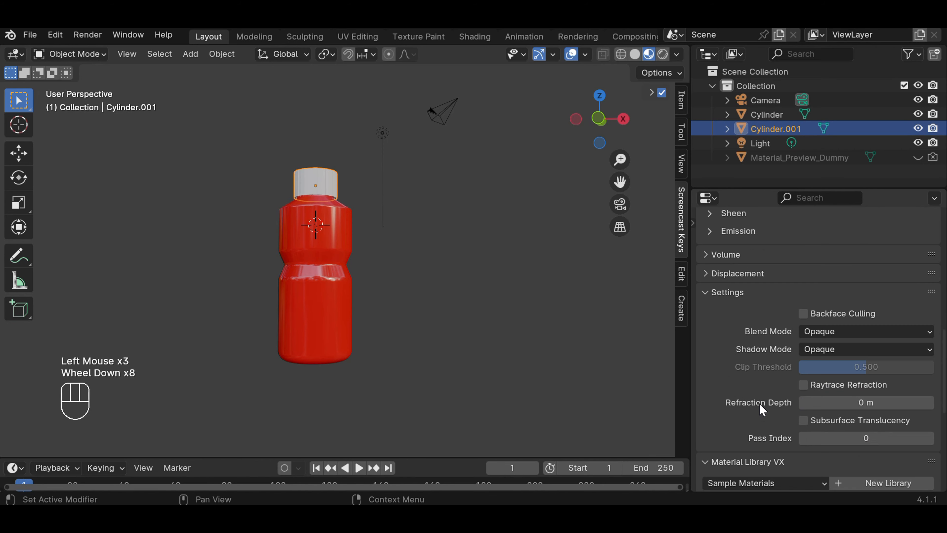
pyautogui.click(766, 433)
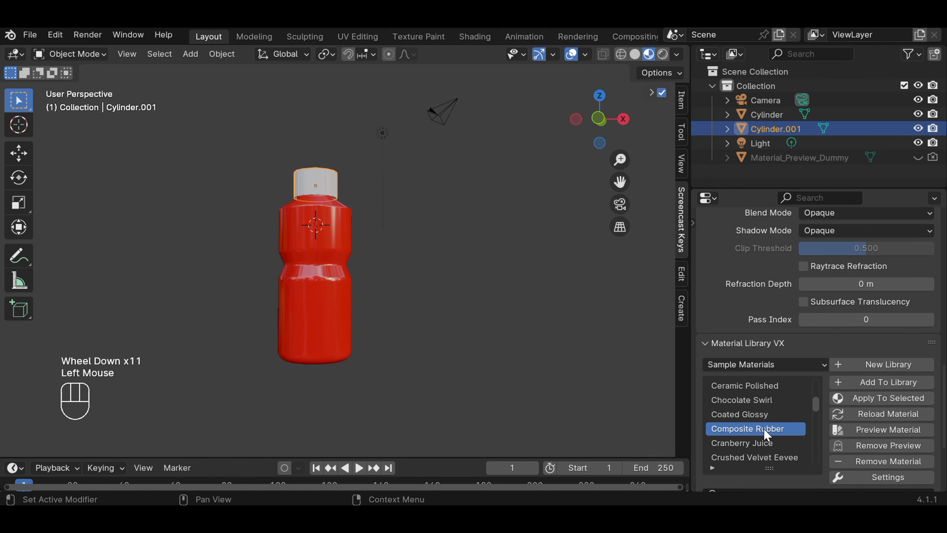
pyautogui.click(894, 398)
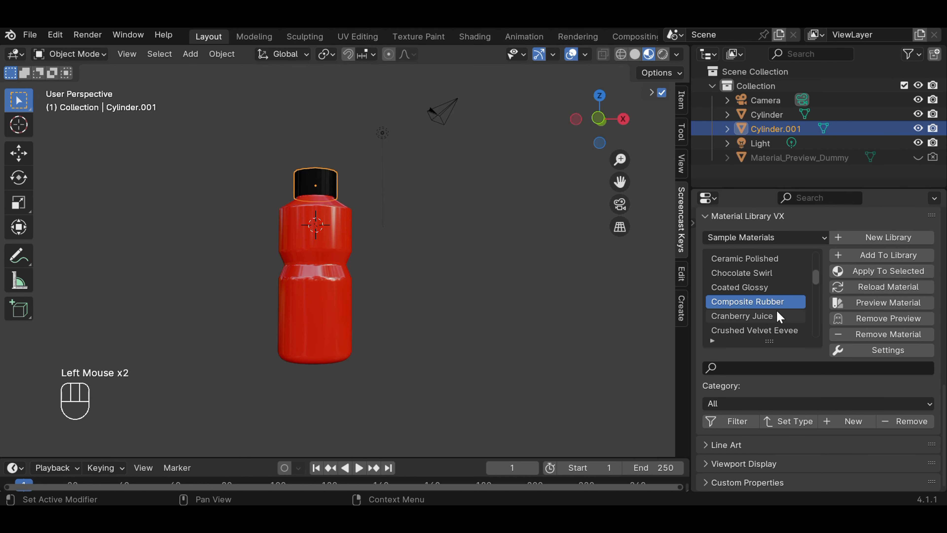
# Step: Try the Double Sided and Crushed Velvet Eevee sample materials on the cap, one after the other
pyautogui.scroll(-2, 779, 313)
pyautogui.click(769, 316)
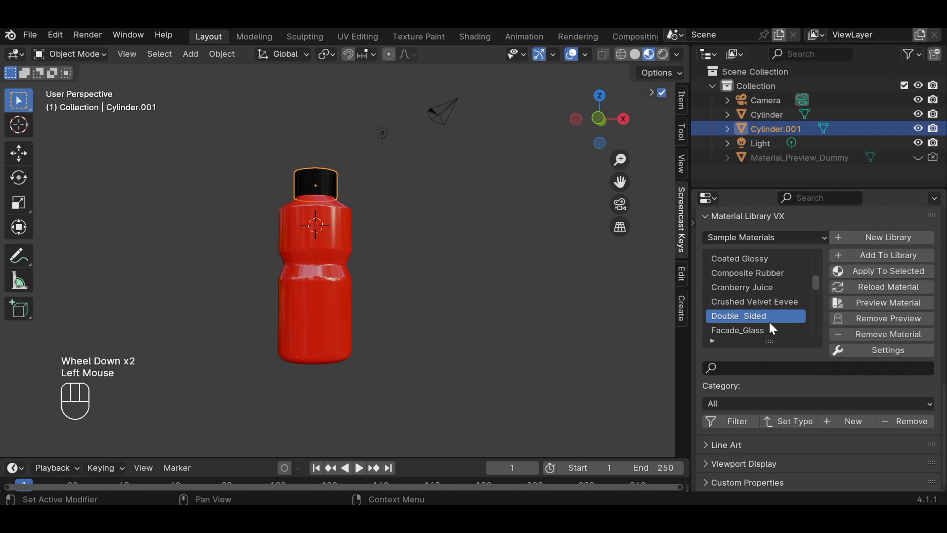
pyautogui.click(886, 272)
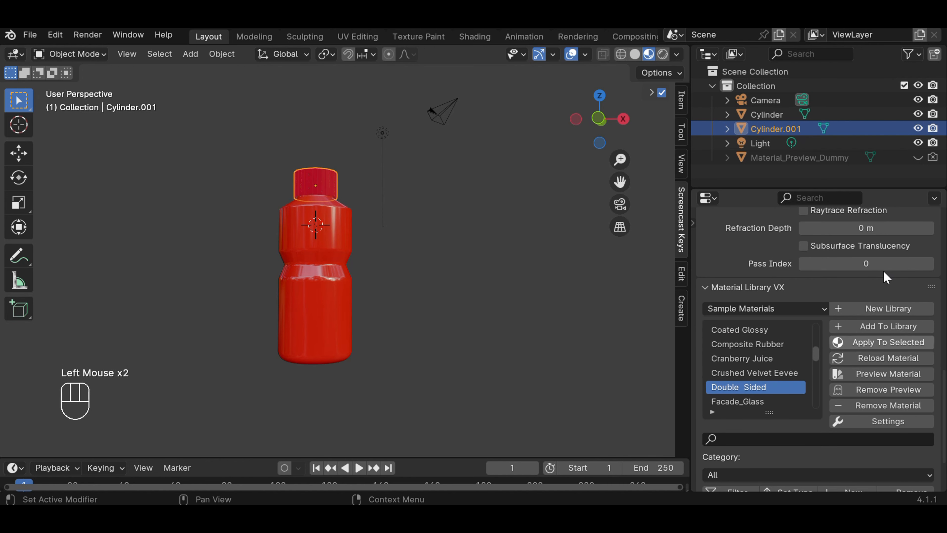
pyautogui.click(762, 372)
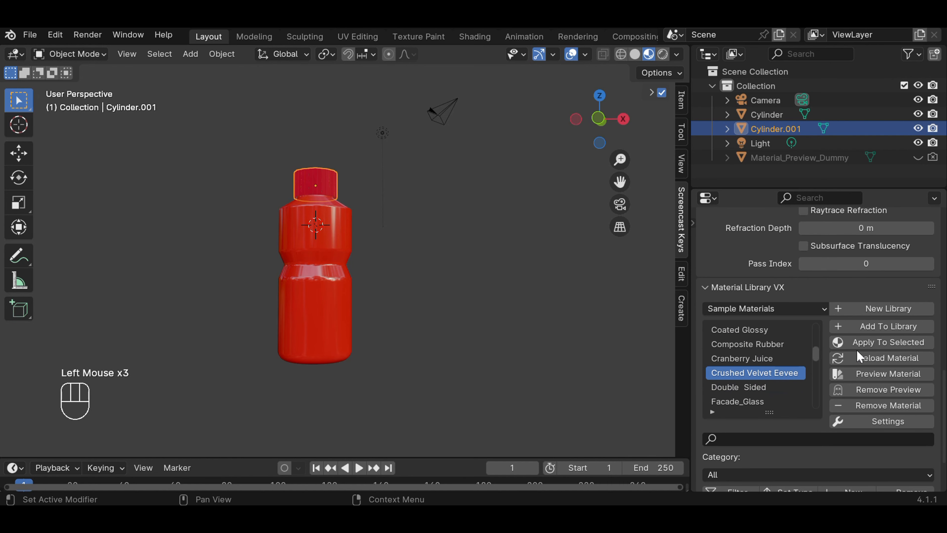
pyautogui.click(865, 344)
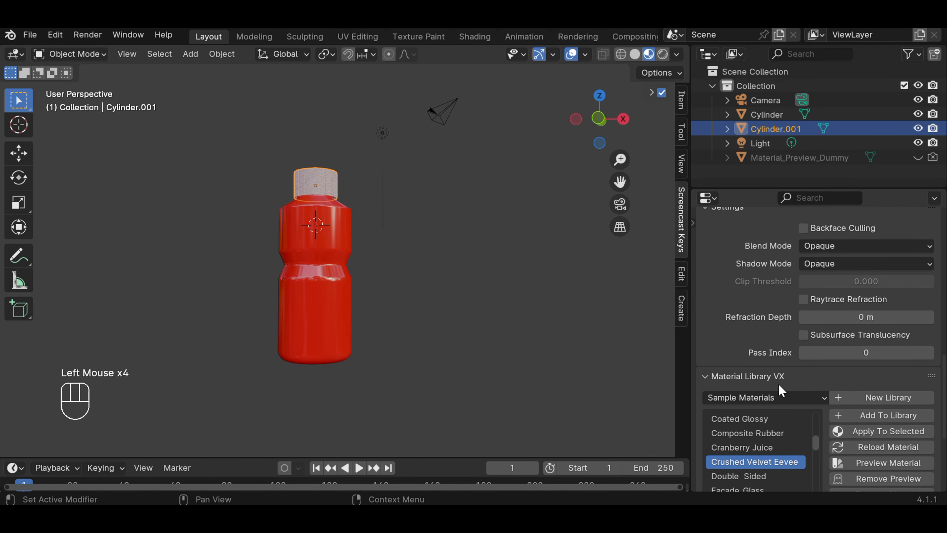
# Step: Try the High Gloss Plastic sample material on the cap
pyautogui.scroll(-4, 817, 374)
pyautogui.scroll(-3, 787, 365)
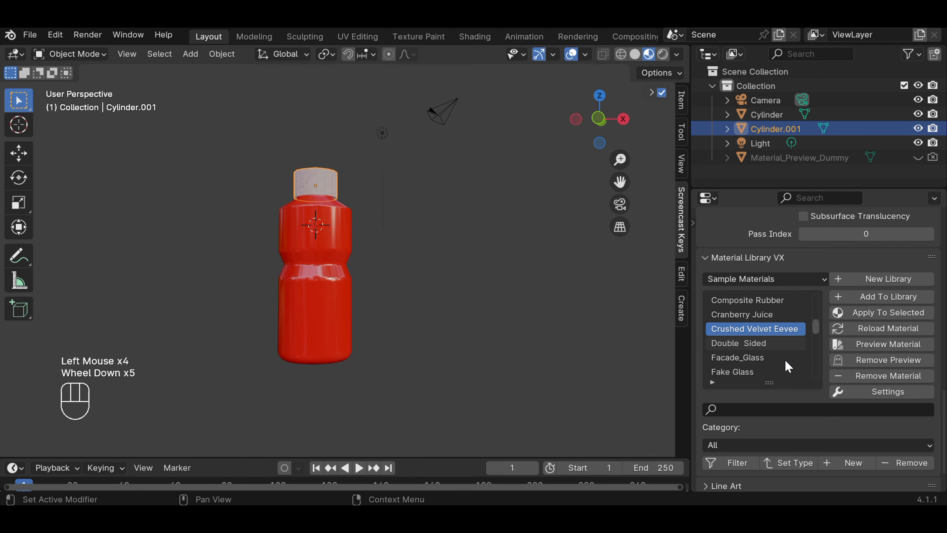
pyautogui.scroll(-2, 788, 366)
pyautogui.scroll(-4, 787, 364)
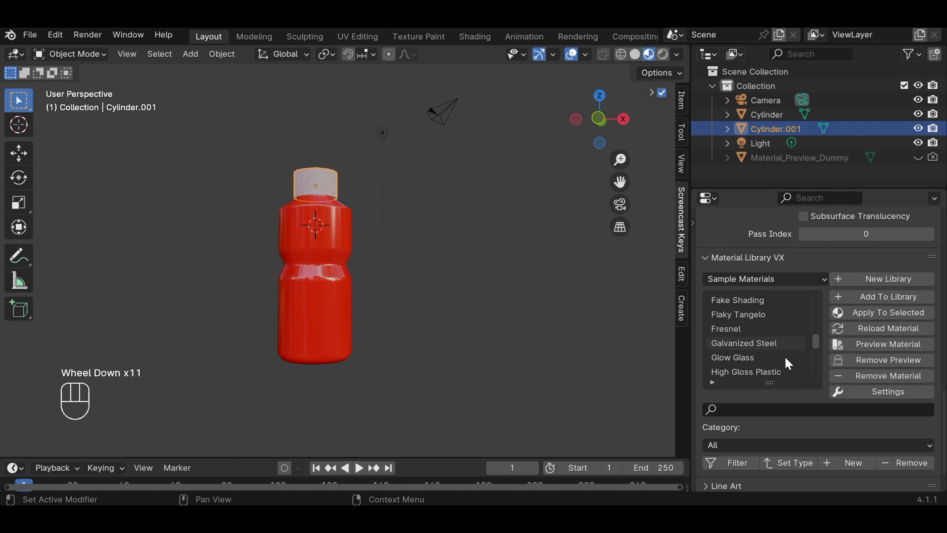
pyautogui.click(751, 344)
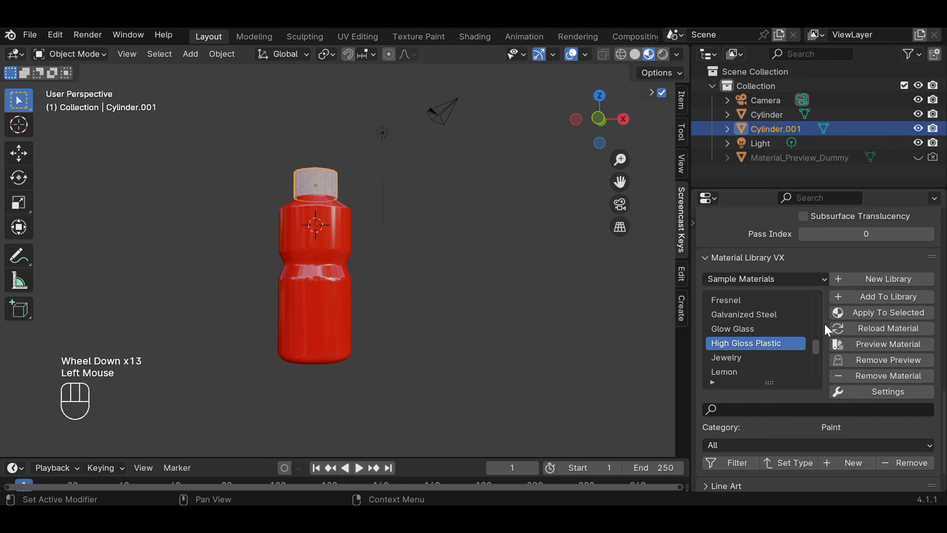
pyautogui.click(888, 313)
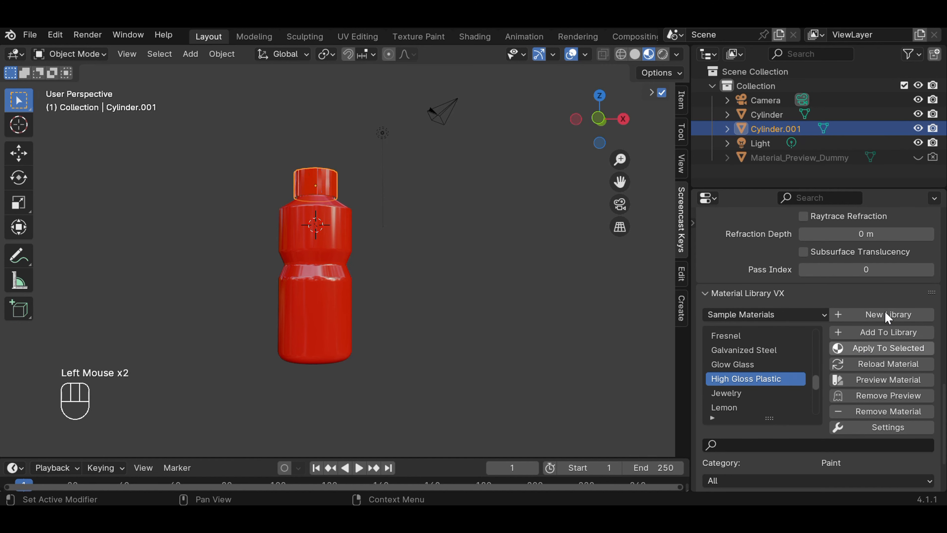
# Step: Try the Lemon and Molten sample materials on the cap, one after the other
pyautogui.scroll(-2, 783, 384)
pyautogui.click(768, 380)
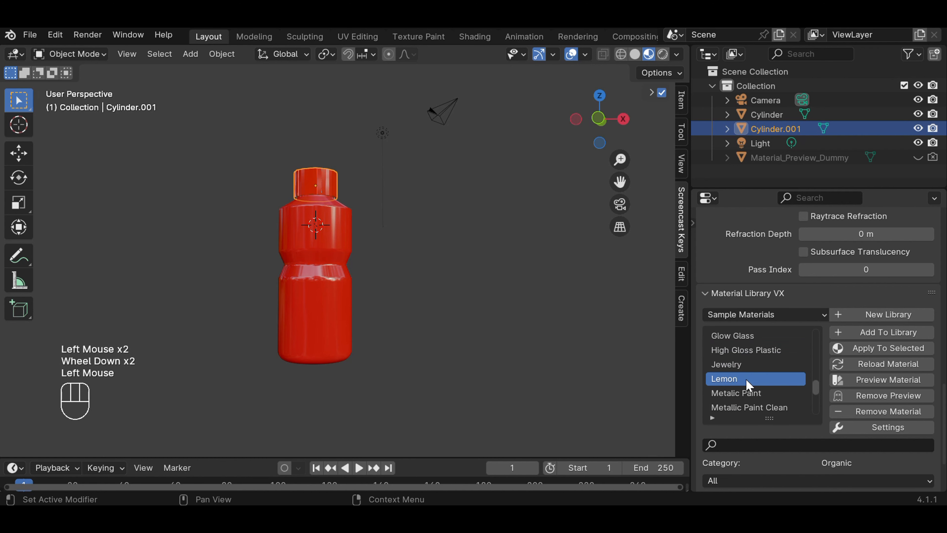
pyautogui.click(883, 351)
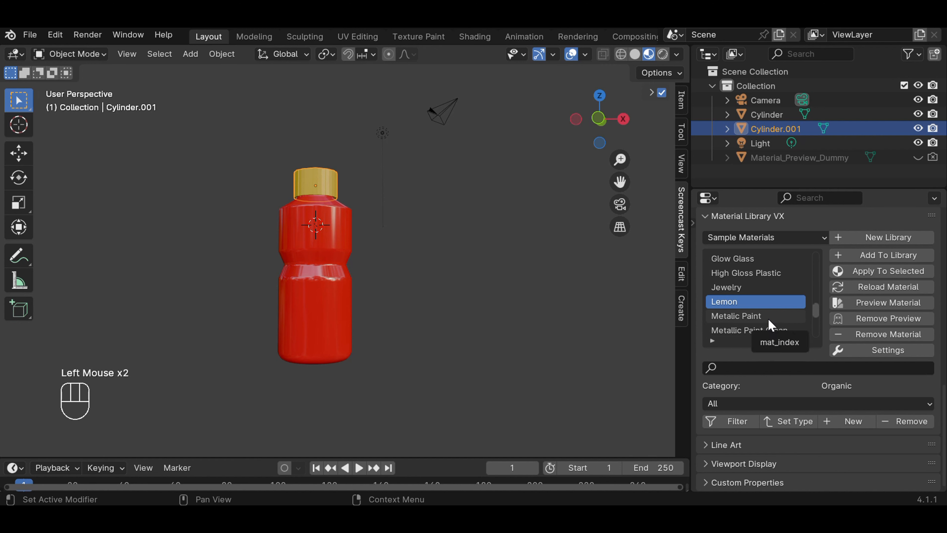
pyautogui.scroll(-3, 771, 325)
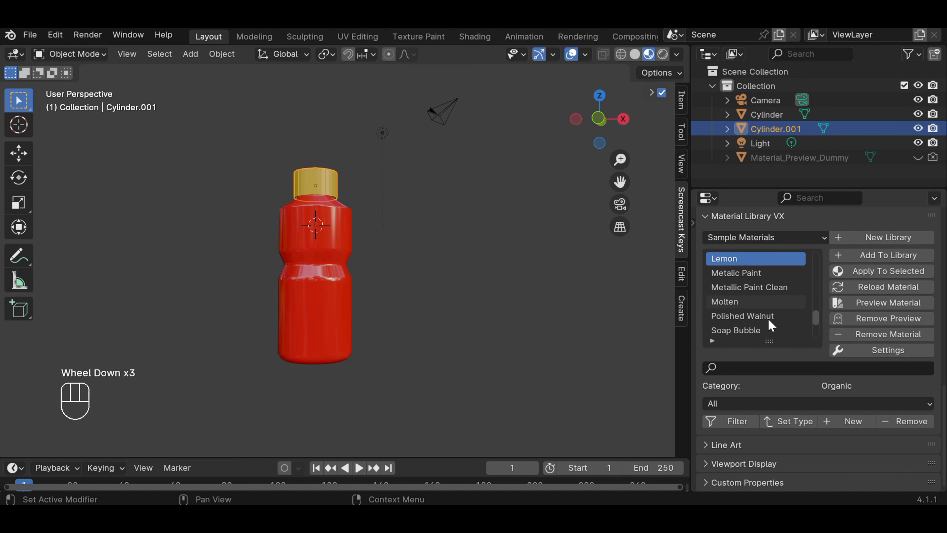
pyautogui.click(752, 302)
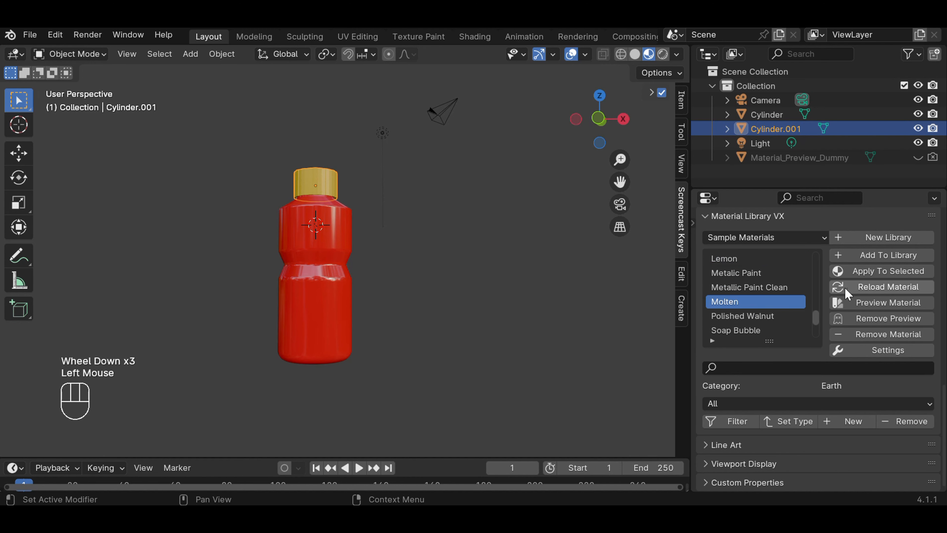
pyautogui.click(874, 274)
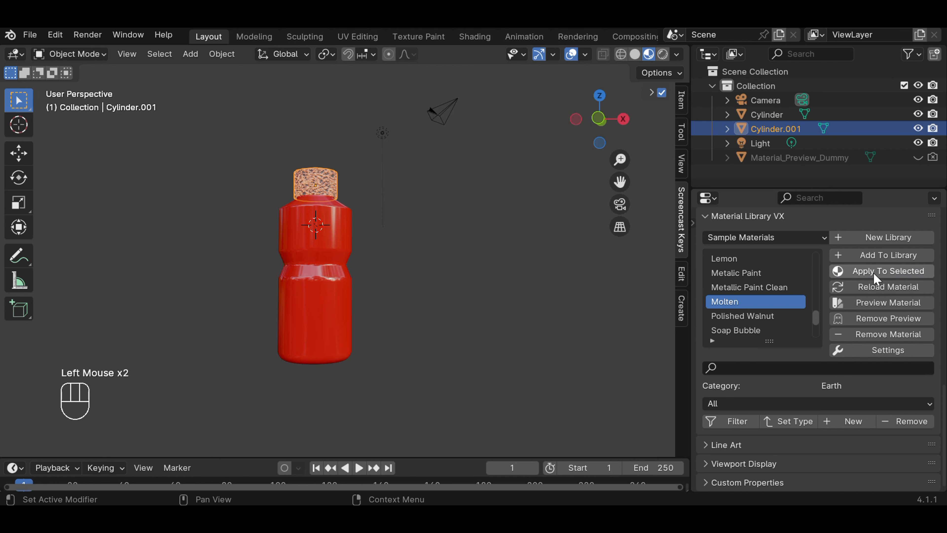
# Step: Look through the rest of the sample materials and try Cranberry Juice on the cap
pyautogui.scroll(-4, 762, 296)
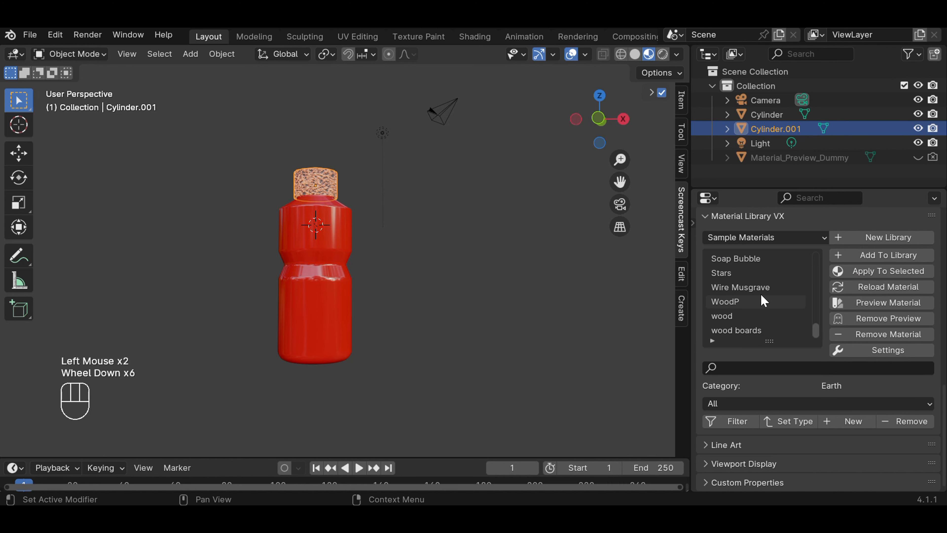
pyautogui.scroll(9, 762, 300)
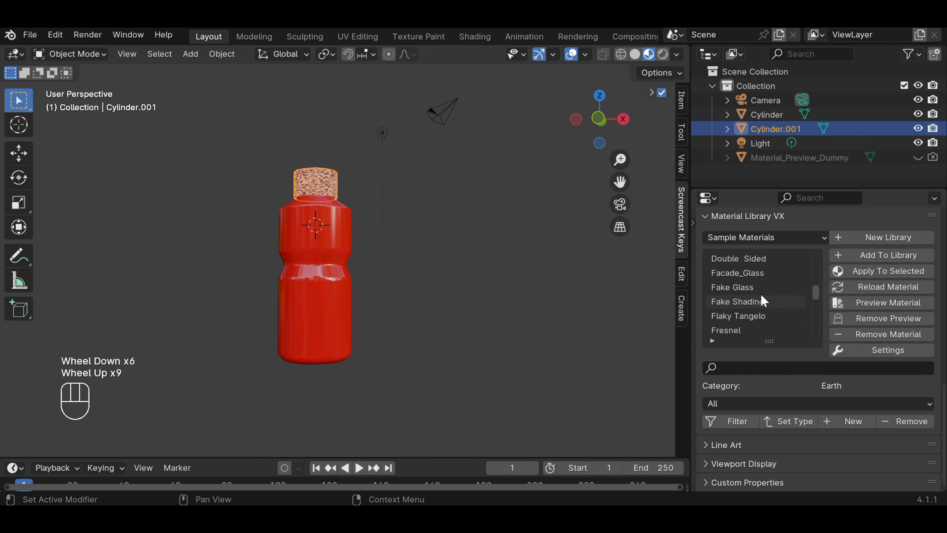
pyautogui.scroll(1, 762, 300)
pyautogui.scroll(2, 762, 300)
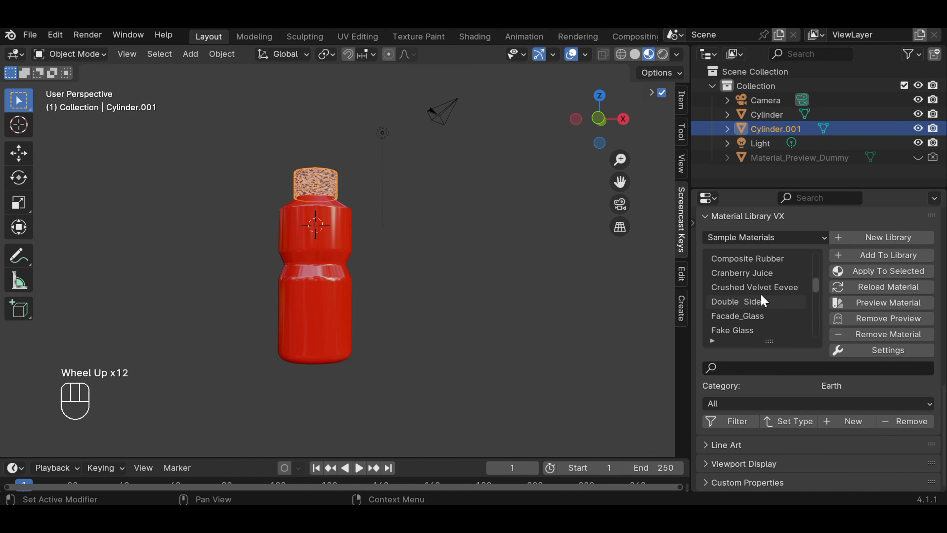
pyautogui.click(763, 273)
pyautogui.click(904, 271)
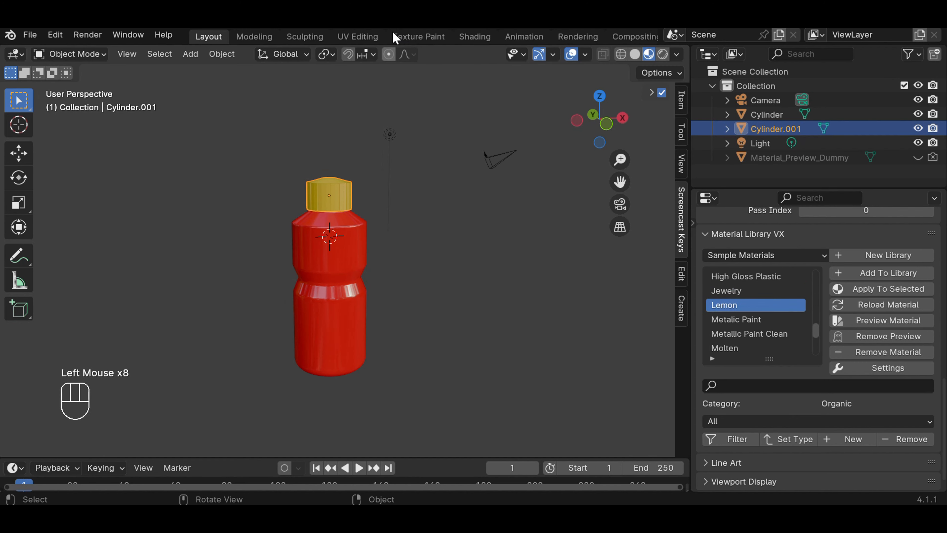
# Step: Apply the Metalic Paint sample material to the cap and deselect it
pyautogui.click(763, 320)
pyautogui.click(906, 290)
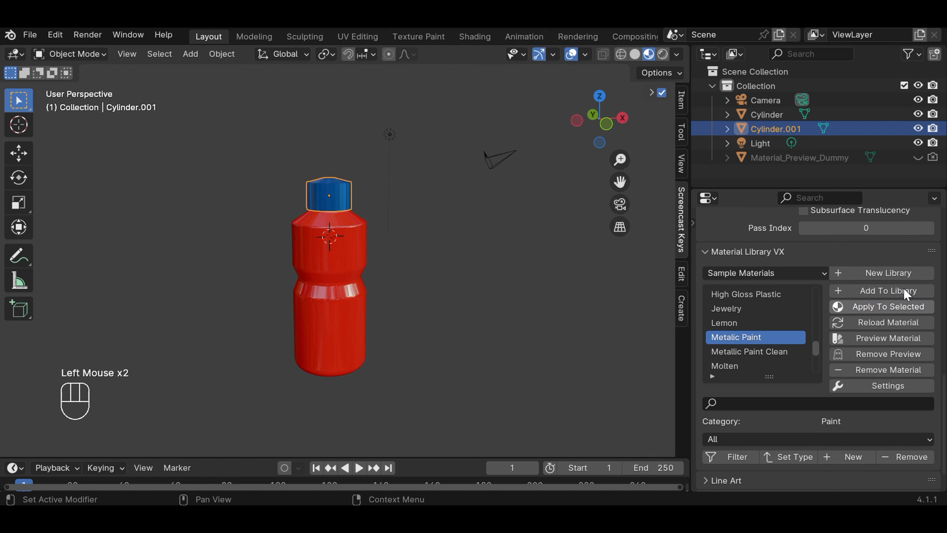
pyautogui.click(510, 258)
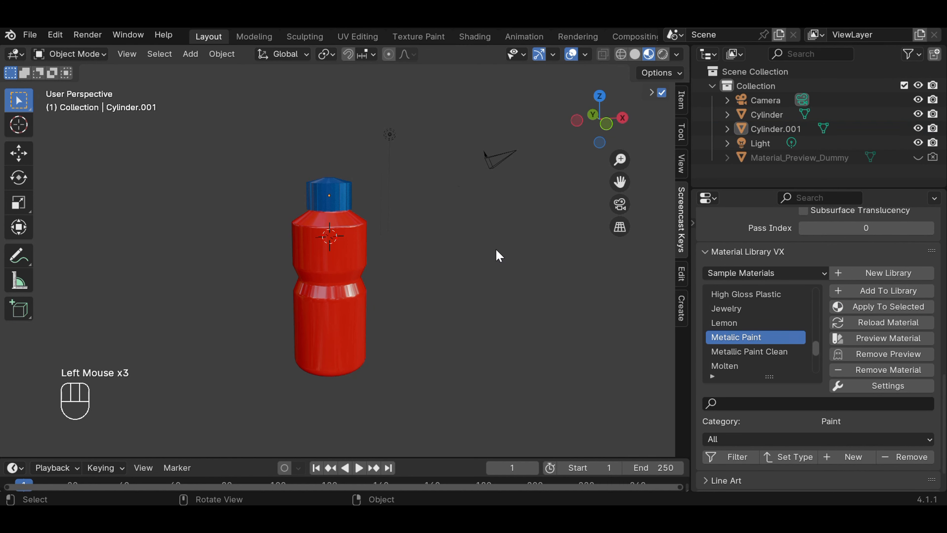
pyautogui.scroll(-1, 469, 282)
pyautogui.scroll(4, 469, 283)
pyautogui.scroll(-1, 469, 289)
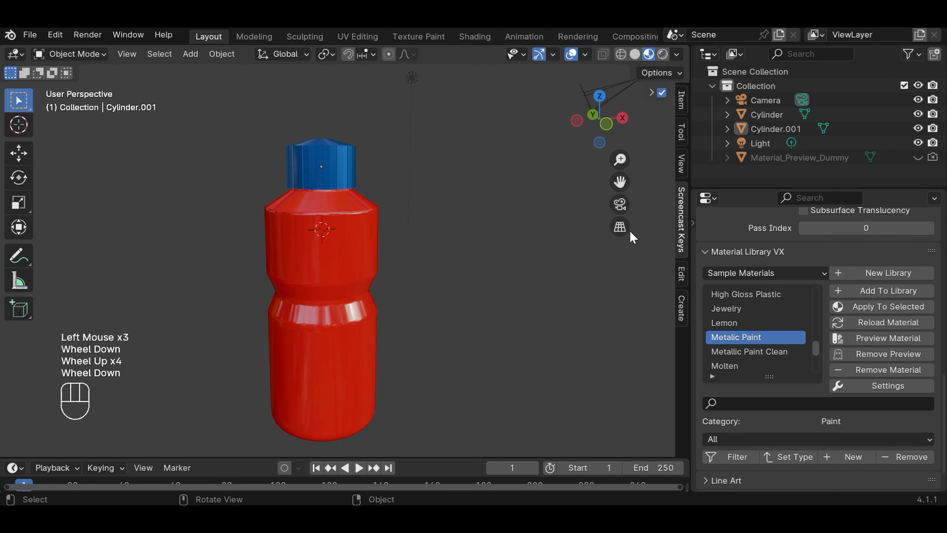
# Step: Collapse the Material Library VX and material Settings sections and narrow the properties editor to enlarge the viewport, keeping its column of tabs shown
pyautogui.click(705, 252)
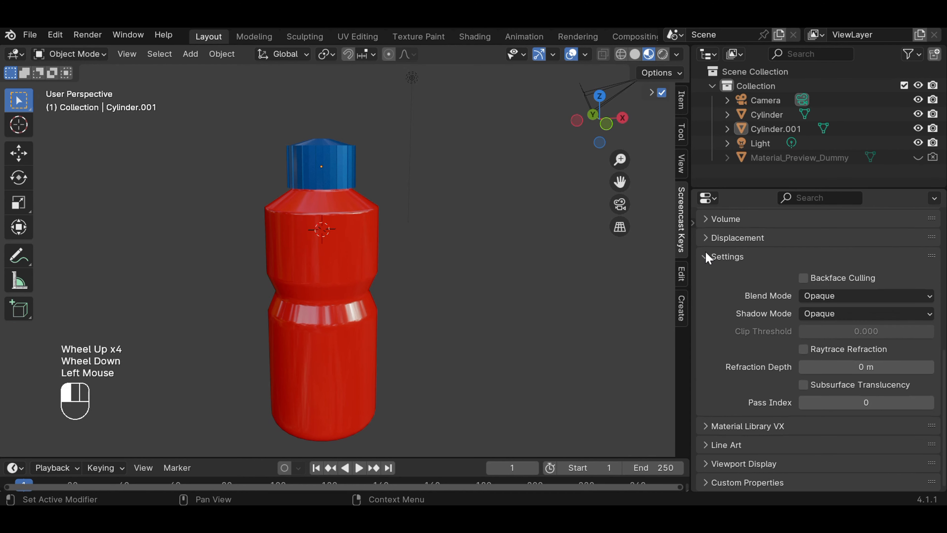
pyautogui.moveTo(690, 309); pyautogui.dragTo(776, 317)
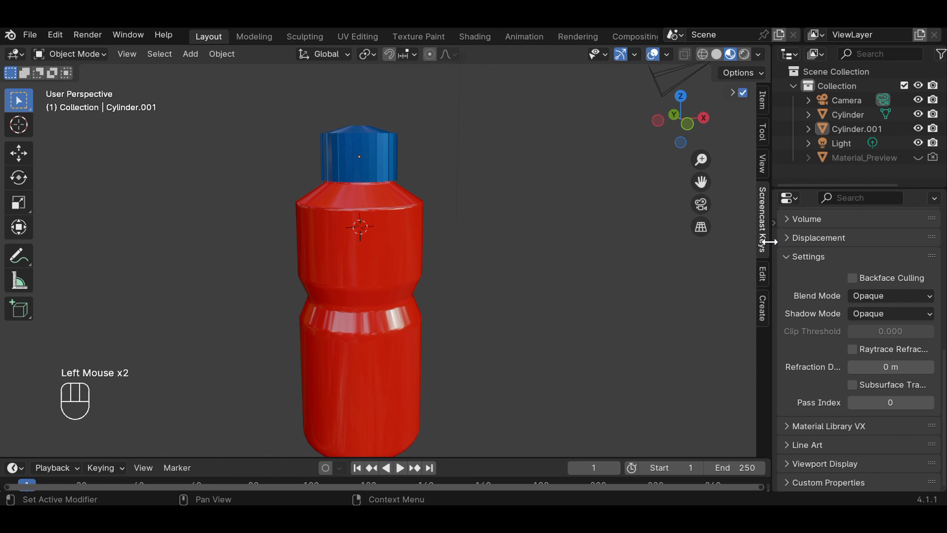
pyautogui.moveTo(768, 244)
pyautogui.mouseDown()
pyautogui.moveTo(792, 244)
pyautogui.moveTo(768, 246)
pyautogui.mouseUp()
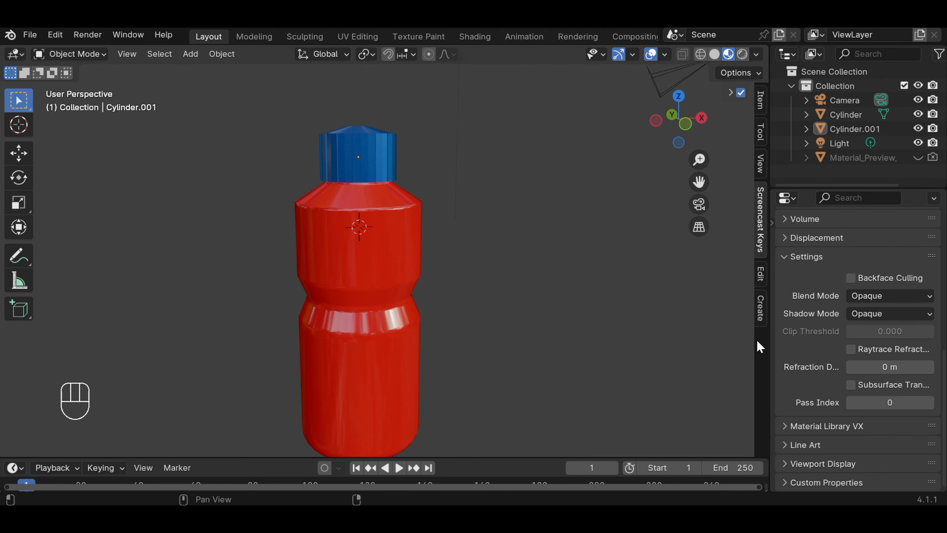
pyautogui.moveTo(770, 336); pyautogui.dragTo(756, 338)
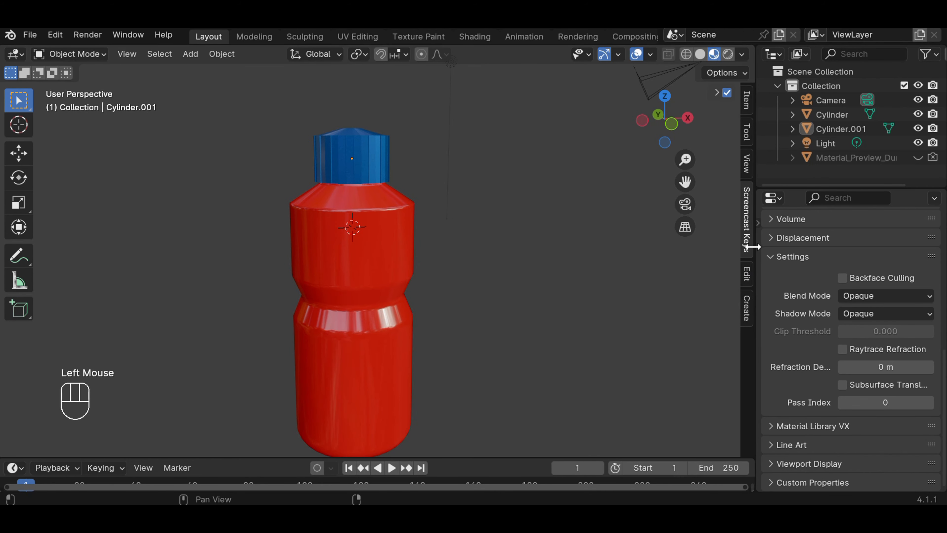
pyautogui.moveTo(755, 219)
pyautogui.mouseDown()
pyautogui.moveTo(716, 219)
pyautogui.moveTo(765, 219)
pyautogui.mouseUp()
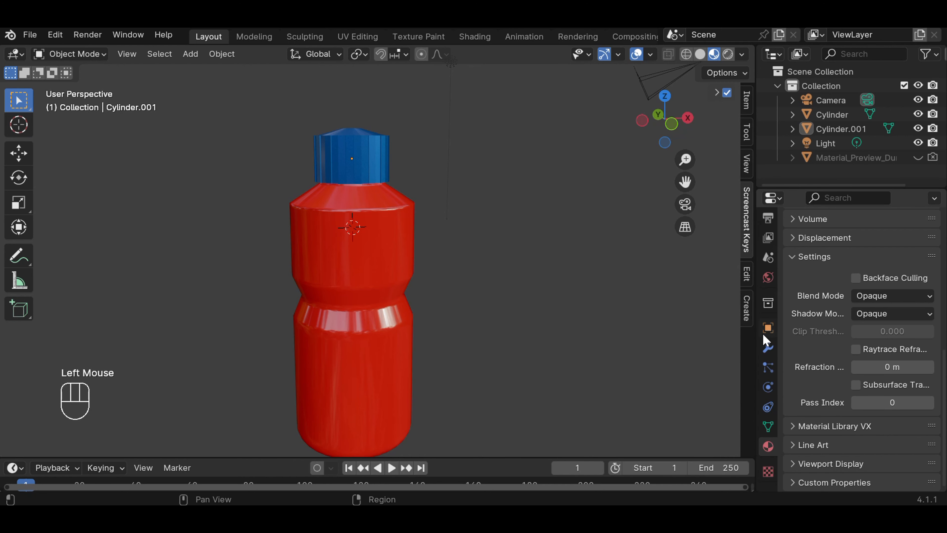
pyautogui.moveTo(757, 351); pyautogui.dragTo(803, 350)
pyautogui.click(835, 257)
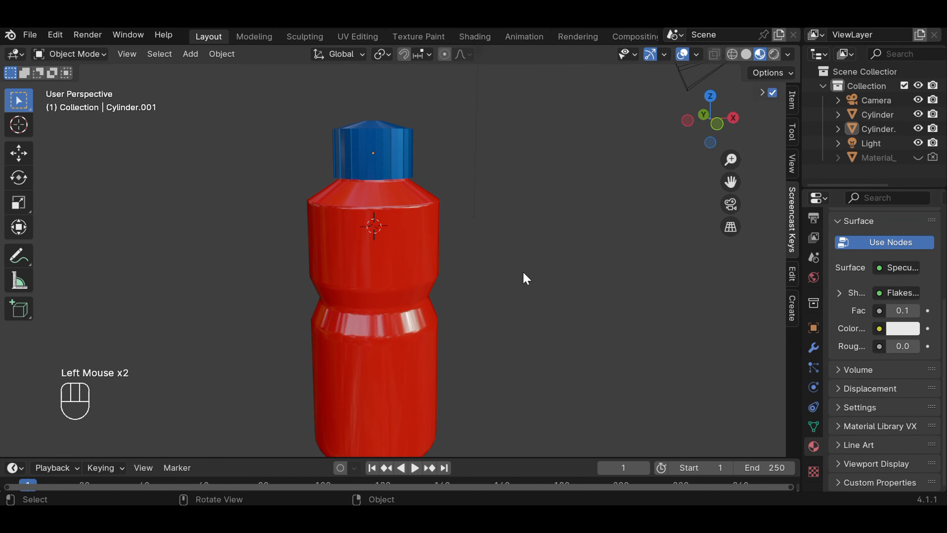
# Step: Examine the bottle and its cap from different angles and distances in the material preview
pyautogui.scroll(-2, 523, 272)
pyautogui.scroll(1, 524, 275)
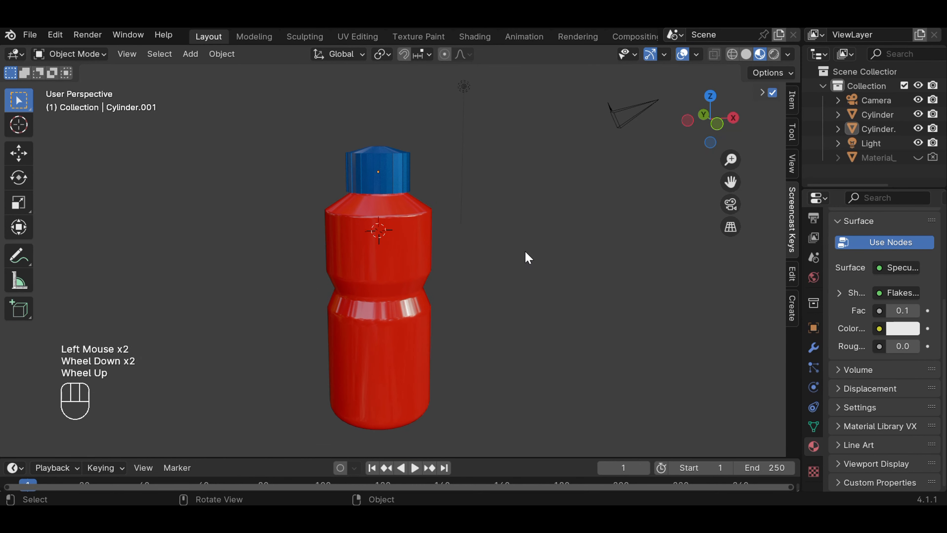
pyautogui.moveTo(525, 252); pyautogui.dragTo(452, 351, button='middle')
pyautogui.moveTo(350, 295); pyautogui.dragTo(542, 261, button='middle')
pyautogui.scroll(-1, 545, 266)
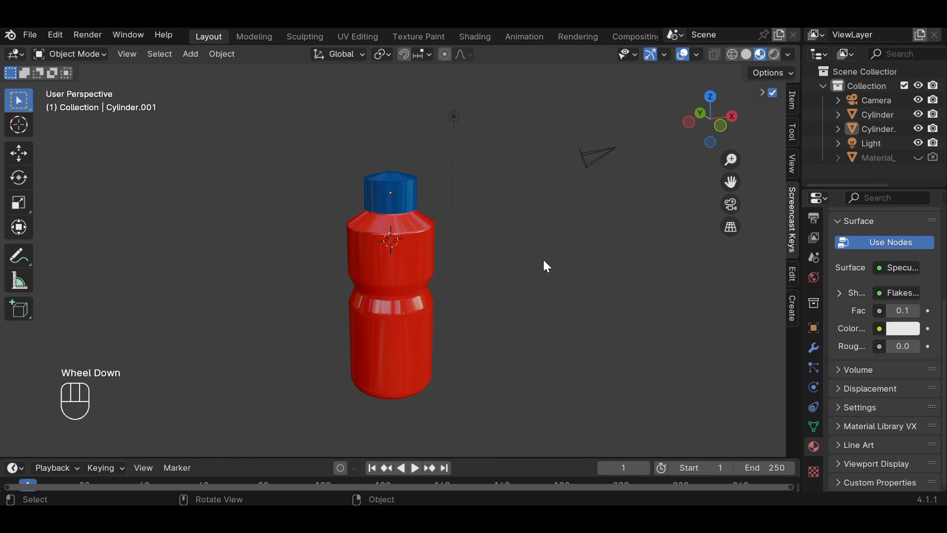
pyautogui.moveTo(731, 182); pyautogui.dragTo(735, 135)
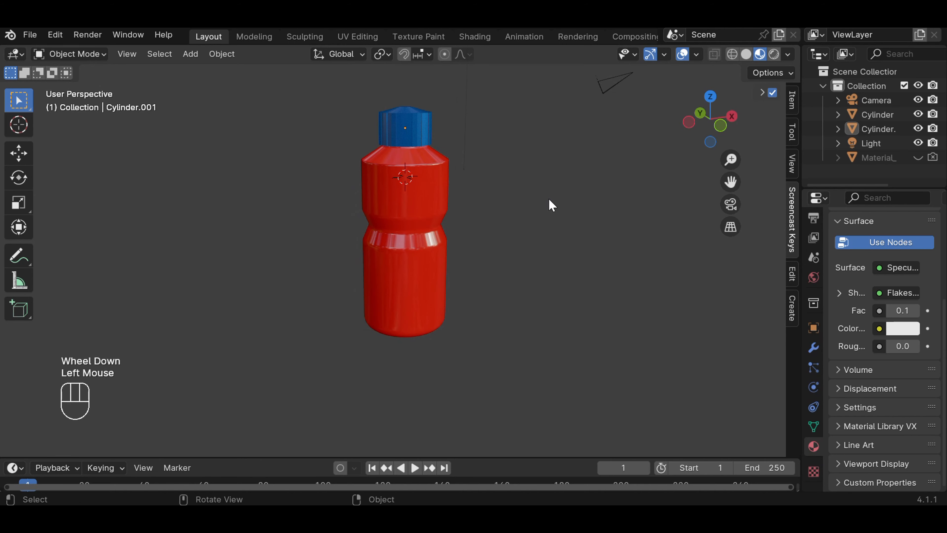
pyautogui.scroll(2, 553, 204)
pyautogui.moveTo(724, 186); pyautogui.dragTo(710, 221)
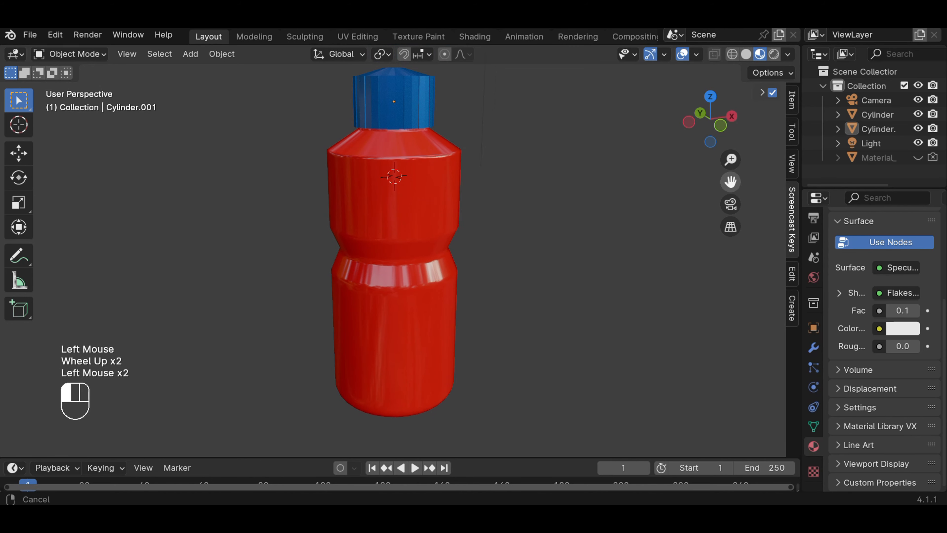